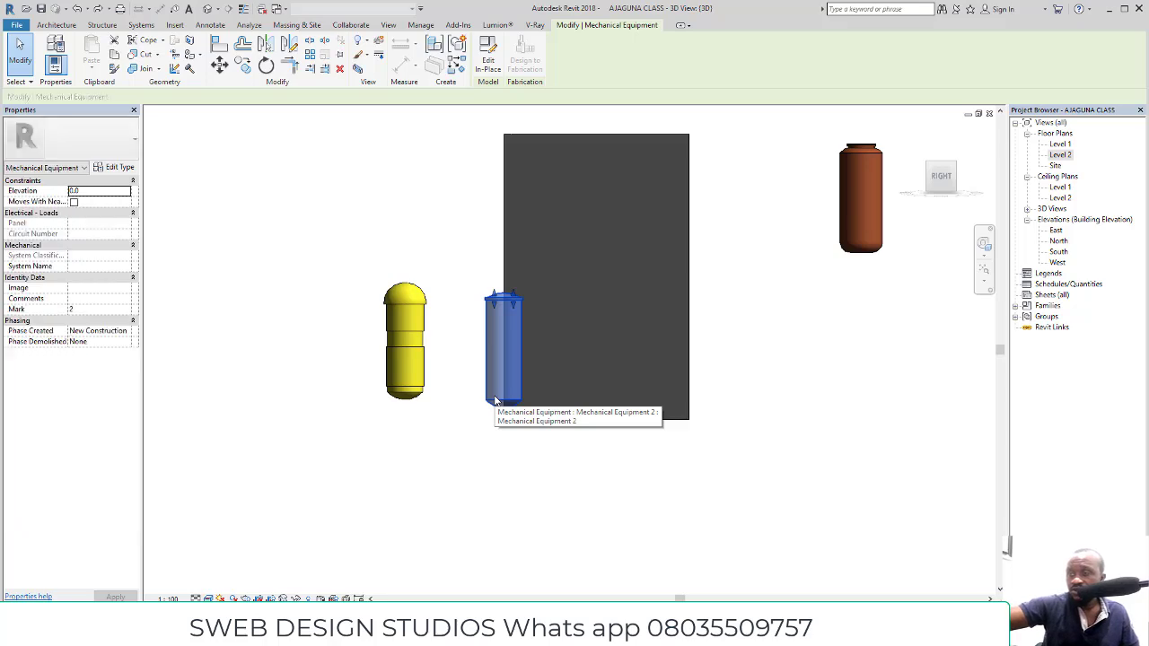
Delete the selected tank at the dark box's base and move the brown tank down to the base in its place
{"action": "key", "text": "Delete"}
{"action": "scroll", "coordinate": [515, 386], "scroll_direction": "down", "scroll_amount": 2}
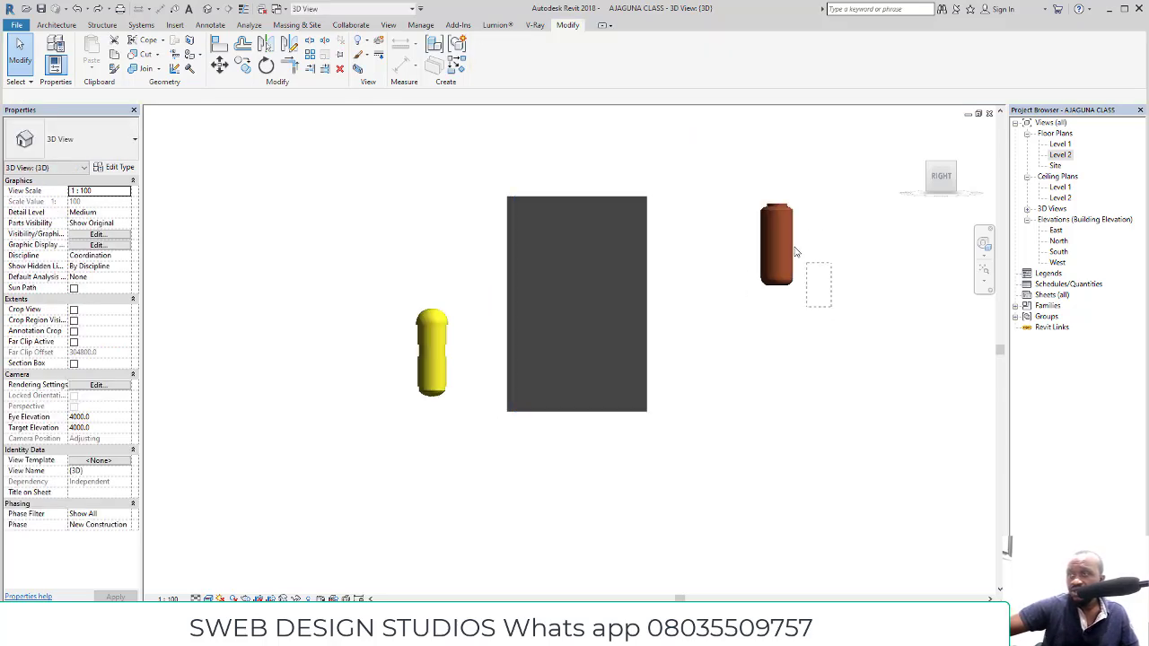
{"action": "left_click_drag", "start_coordinate": [795, 251], "coordinate": [754, 185]}
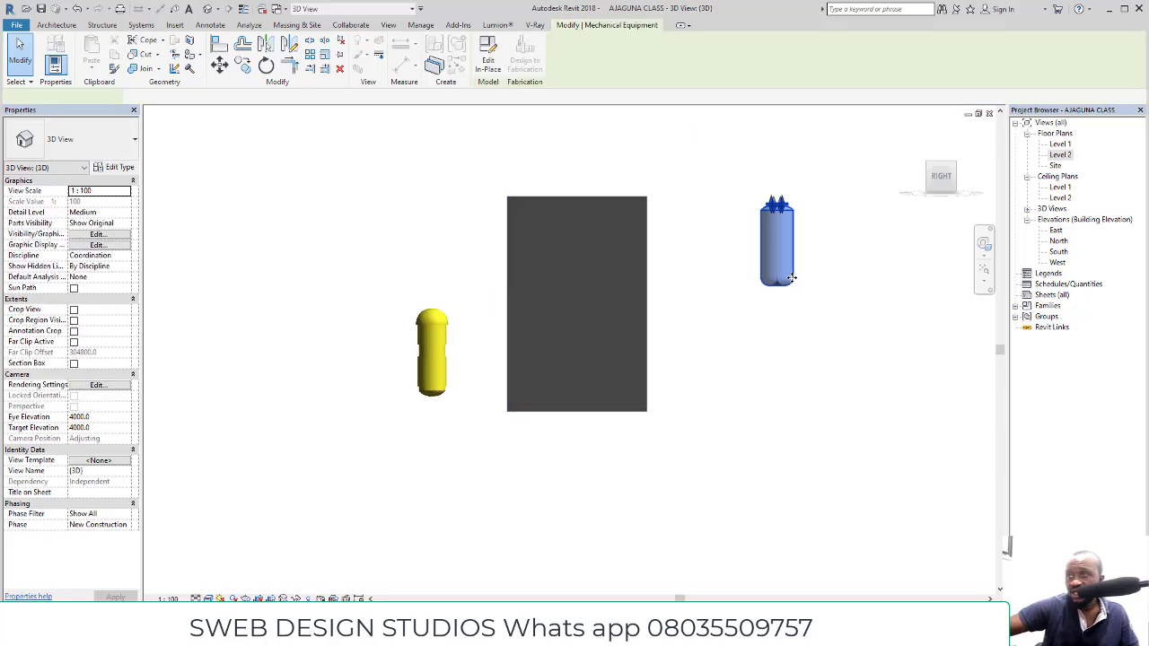
{"action": "left_click_drag", "start_coordinate": [777, 283], "coordinate": [507, 406]}
{"action": "left_click", "coordinate": [864, 231]}
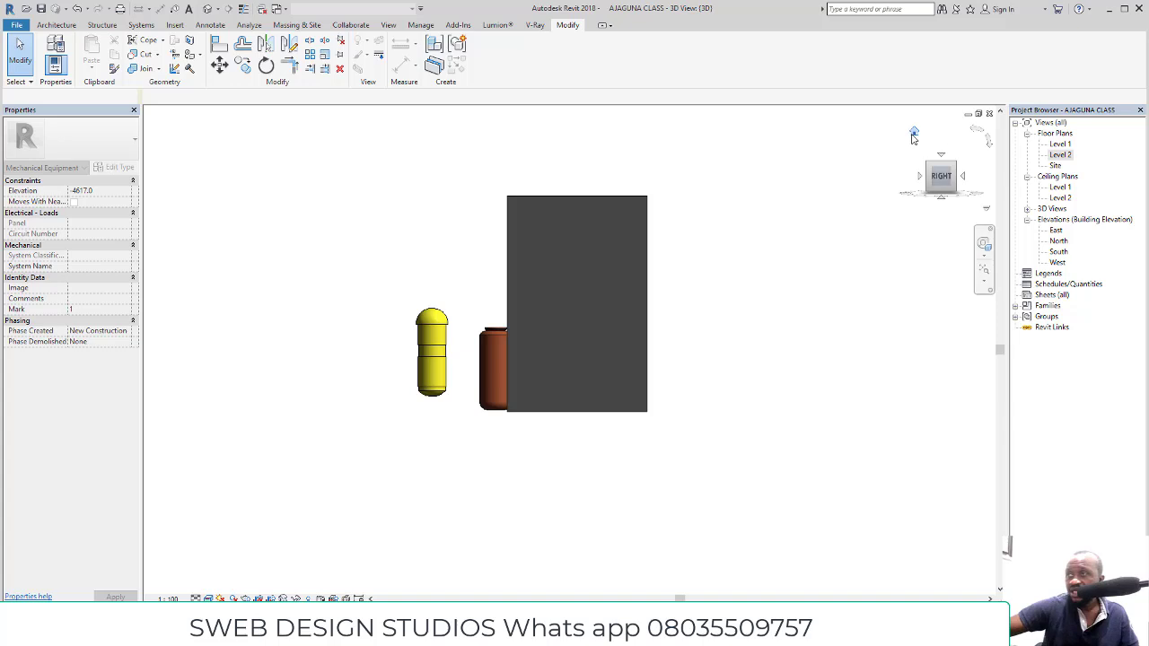
Create an in-place model in the Pipe Fittings category with the name Pipe Fittings 1
{"action": "left_click", "coordinate": [914, 133]}
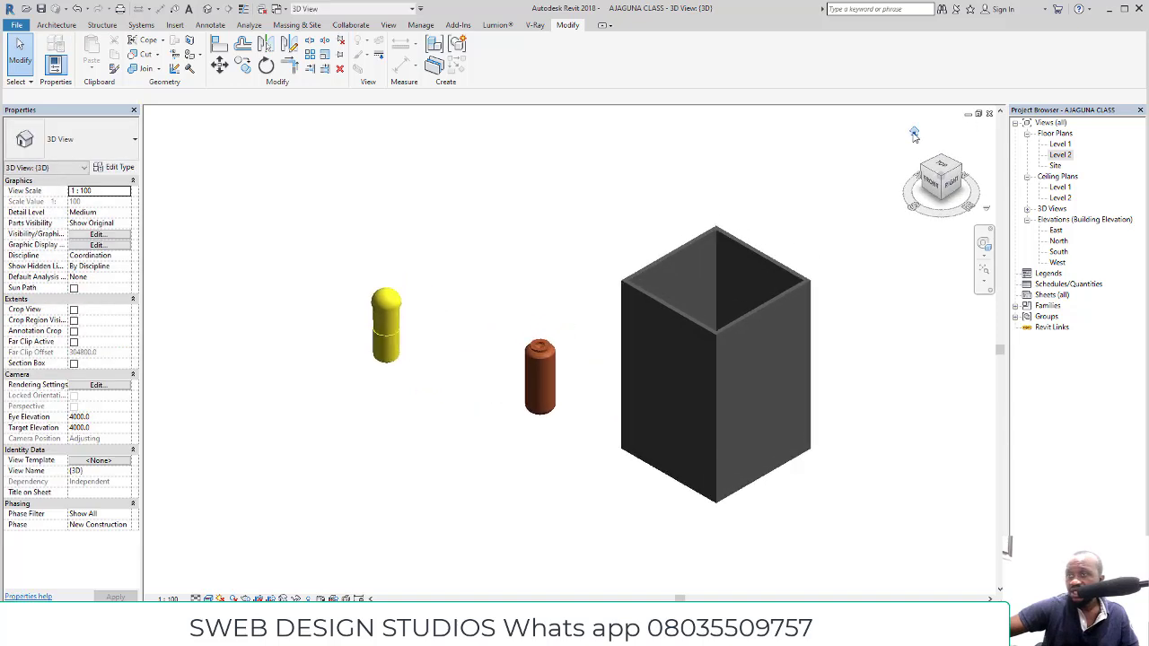
{"action": "left_click", "coordinate": [945, 171]}
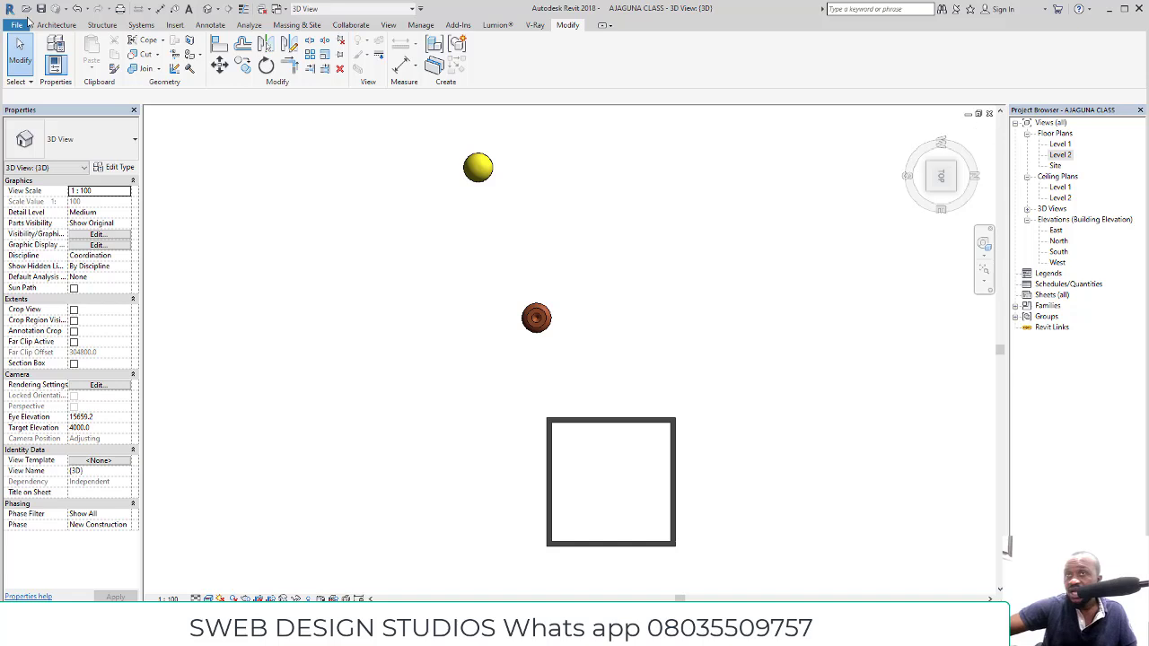
{"action": "left_click", "coordinate": [50, 27]}
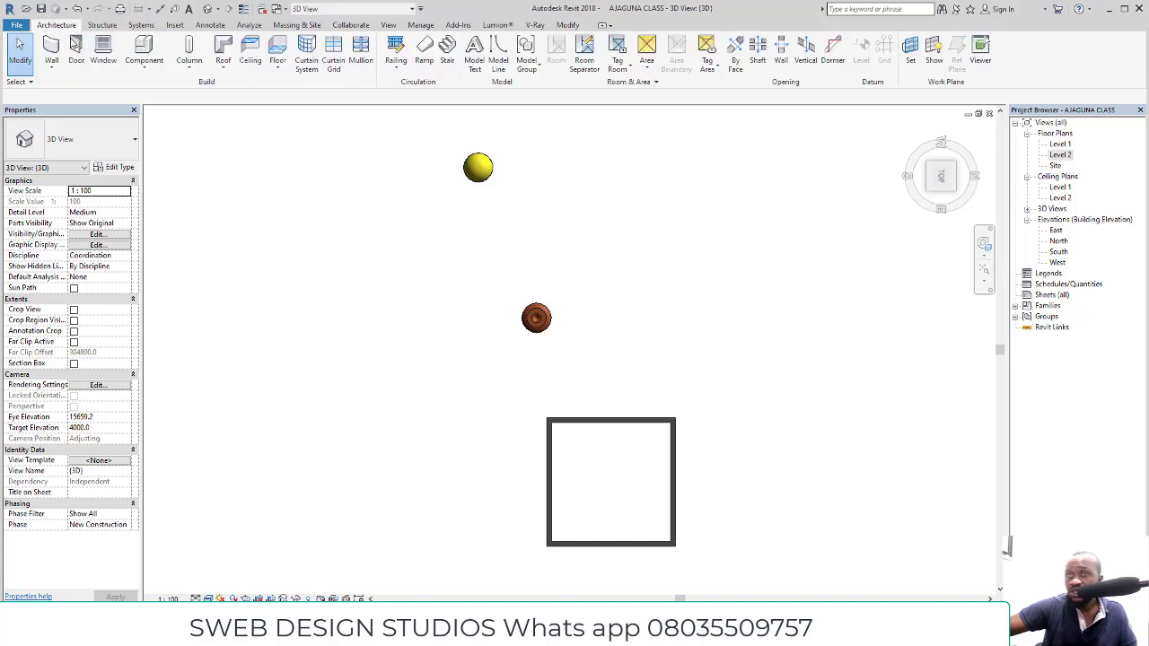
{"action": "left_click", "coordinate": [143, 70]}
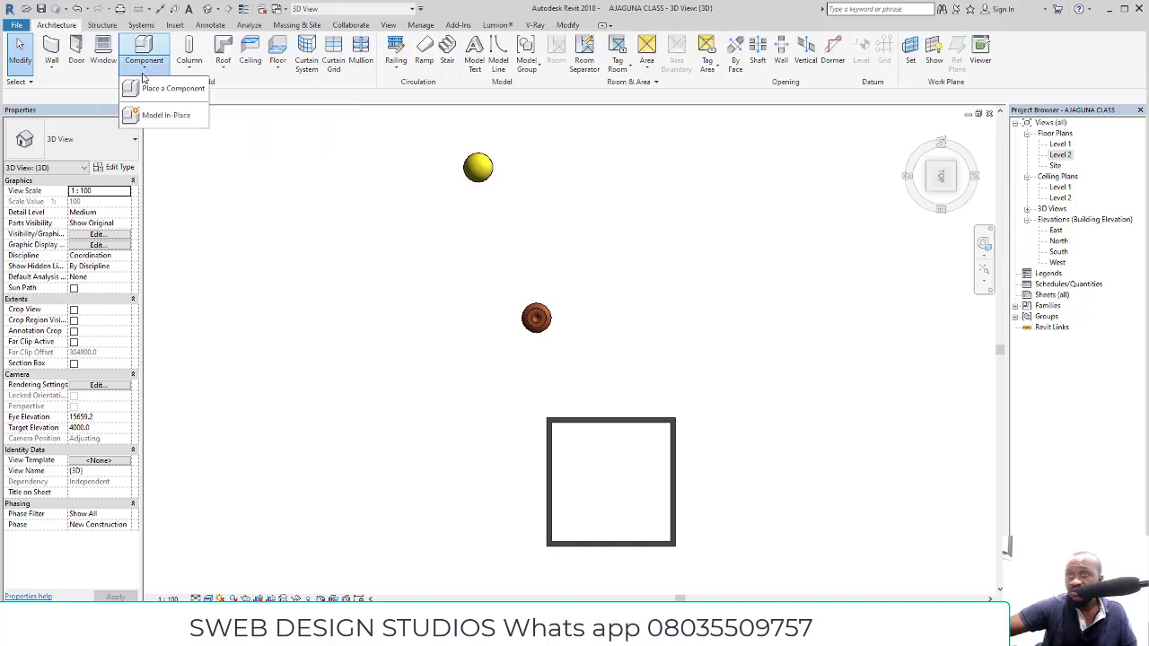
{"action": "left_click", "coordinate": [170, 119]}
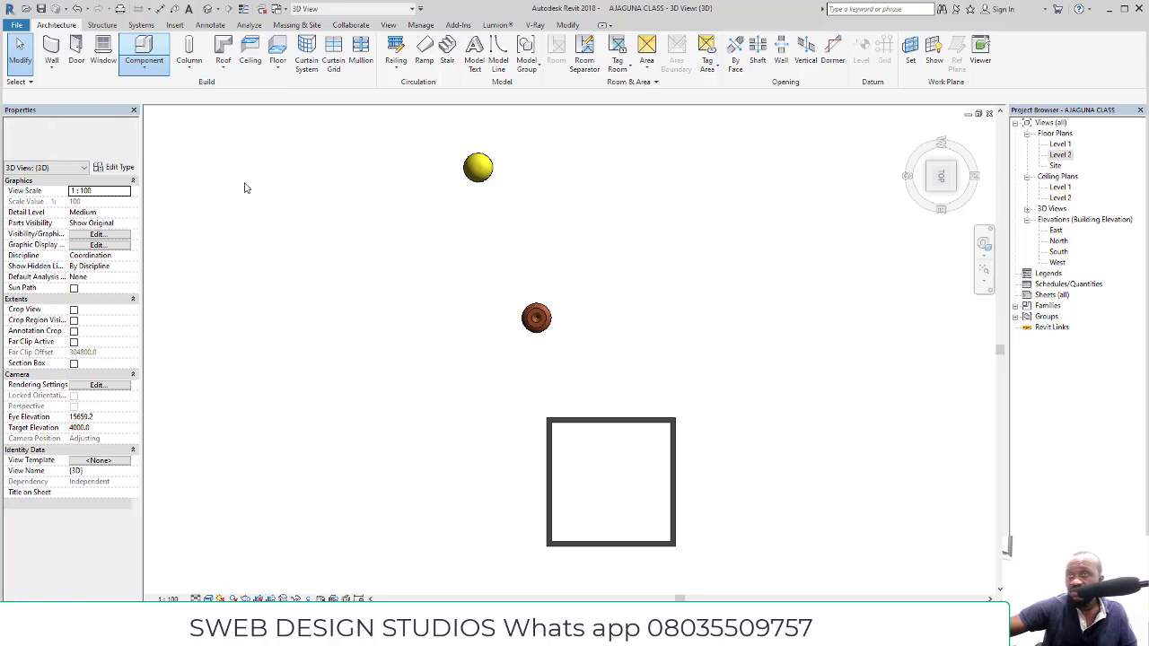
{"action": "scroll", "coordinate": [535, 284], "scroll_direction": "down", "scroll_amount": 6}
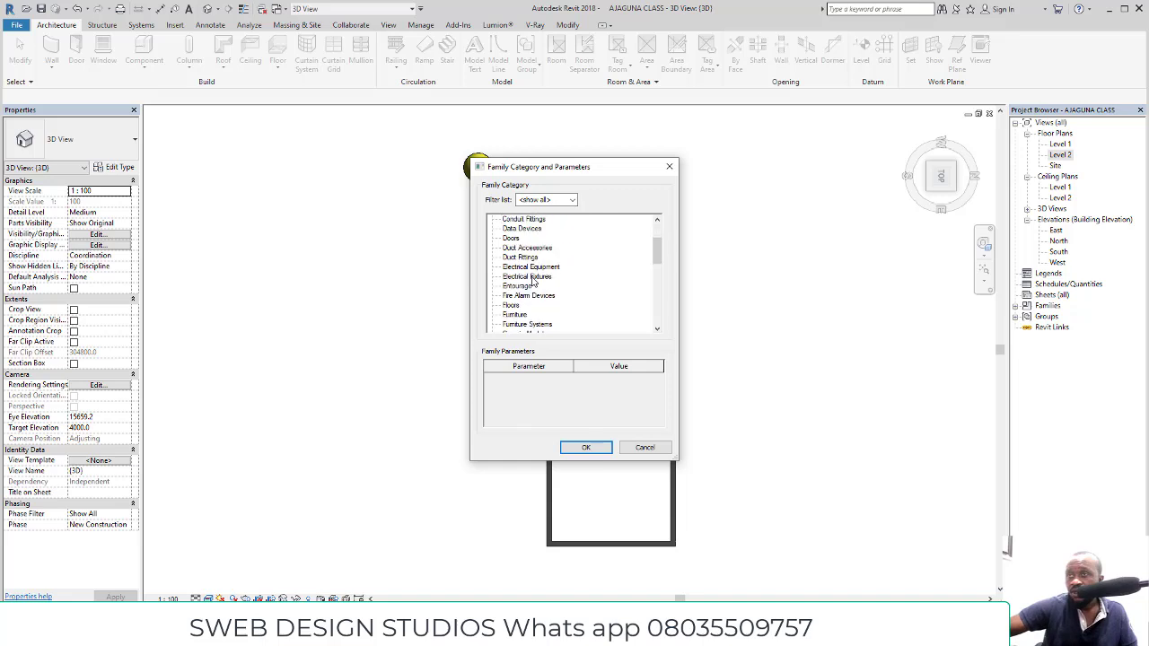
{"action": "scroll", "coordinate": [537, 285], "scroll_direction": "down", "scroll_amount": 1}
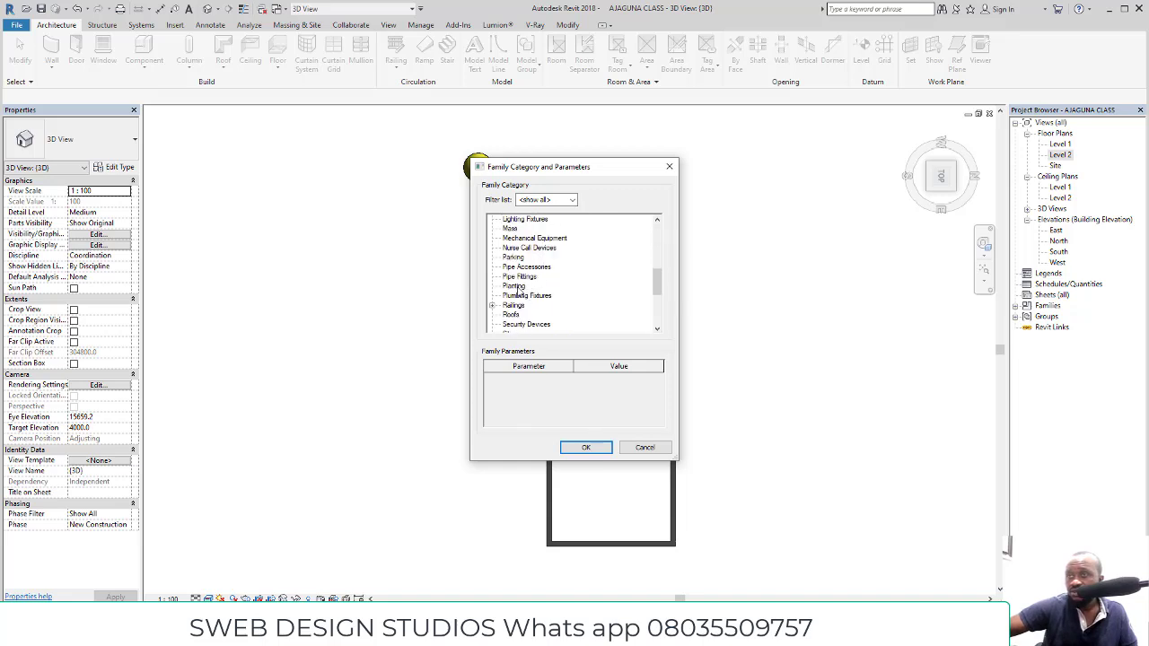
{"action": "left_click", "coordinate": [517, 277]}
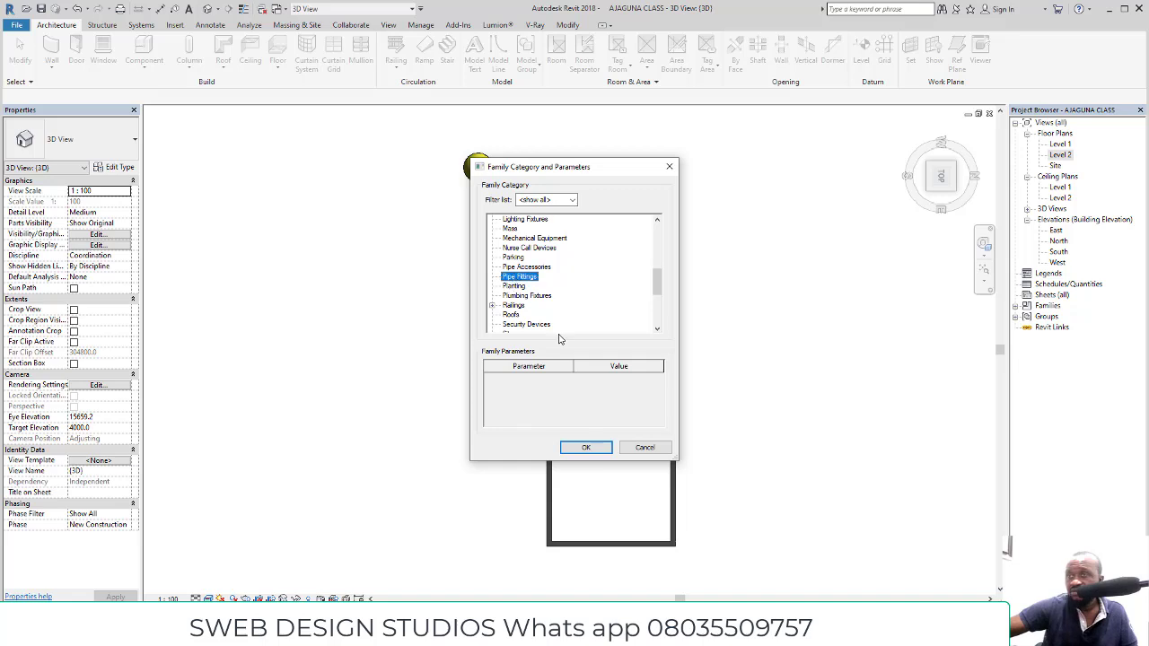
{"action": "left_click", "coordinate": [583, 447]}
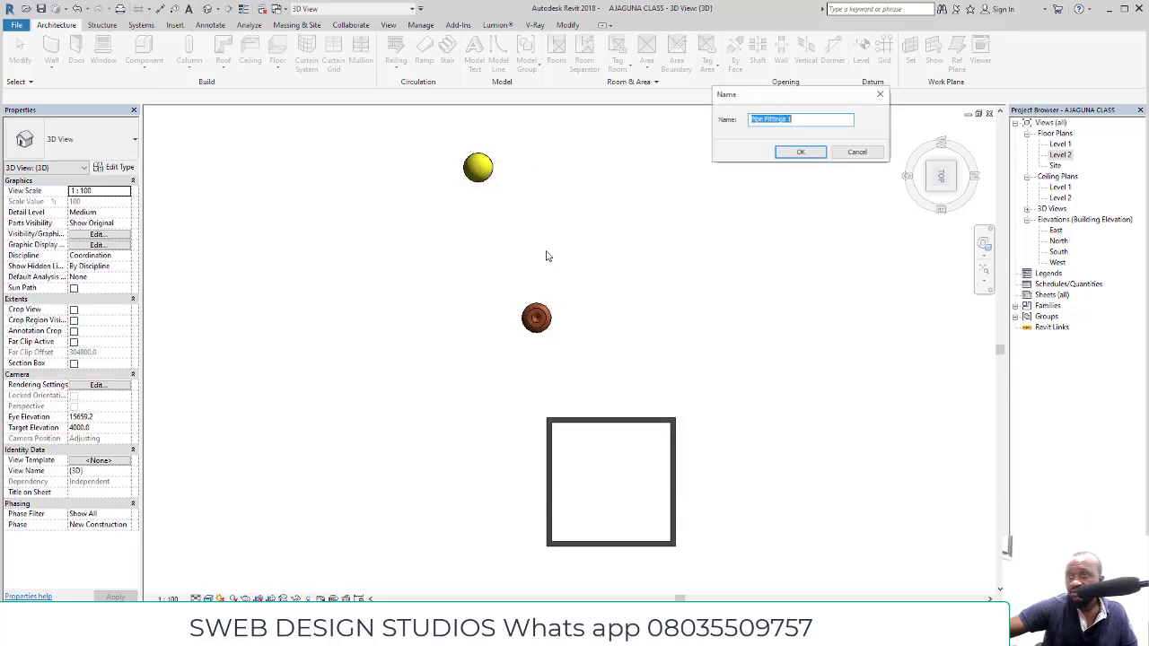
{"action": "left_click", "coordinate": [798, 152]}
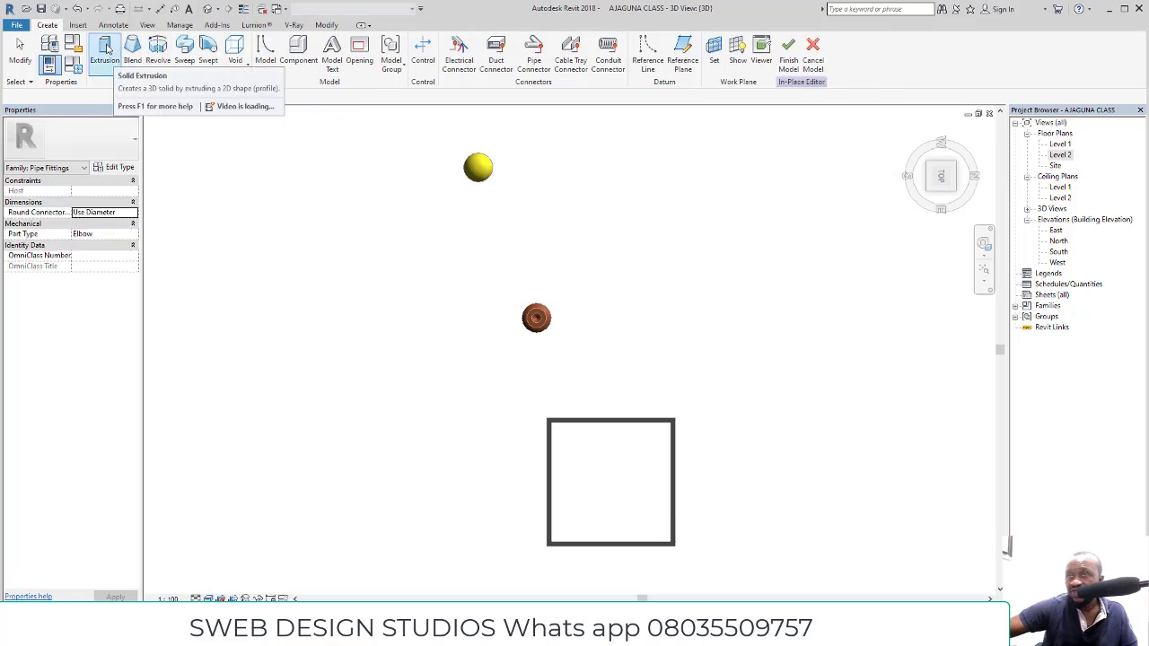
Start a solid extrusion and set its work plane by picking the front wall face of the box
{"action": "left_click", "coordinate": [106, 49]}
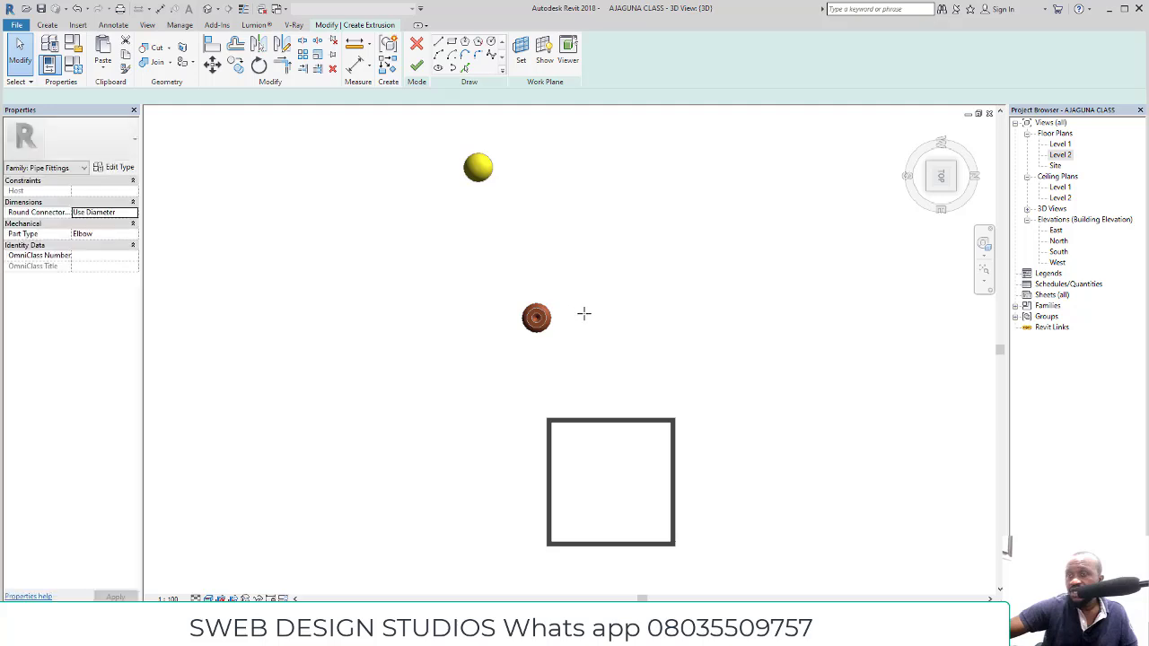
{"action": "key", "text": "l"}
{"action": "key", "text": "i"}
{"action": "scroll", "coordinate": [514, 317], "scroll_direction": "up", "scroll_amount": 2}
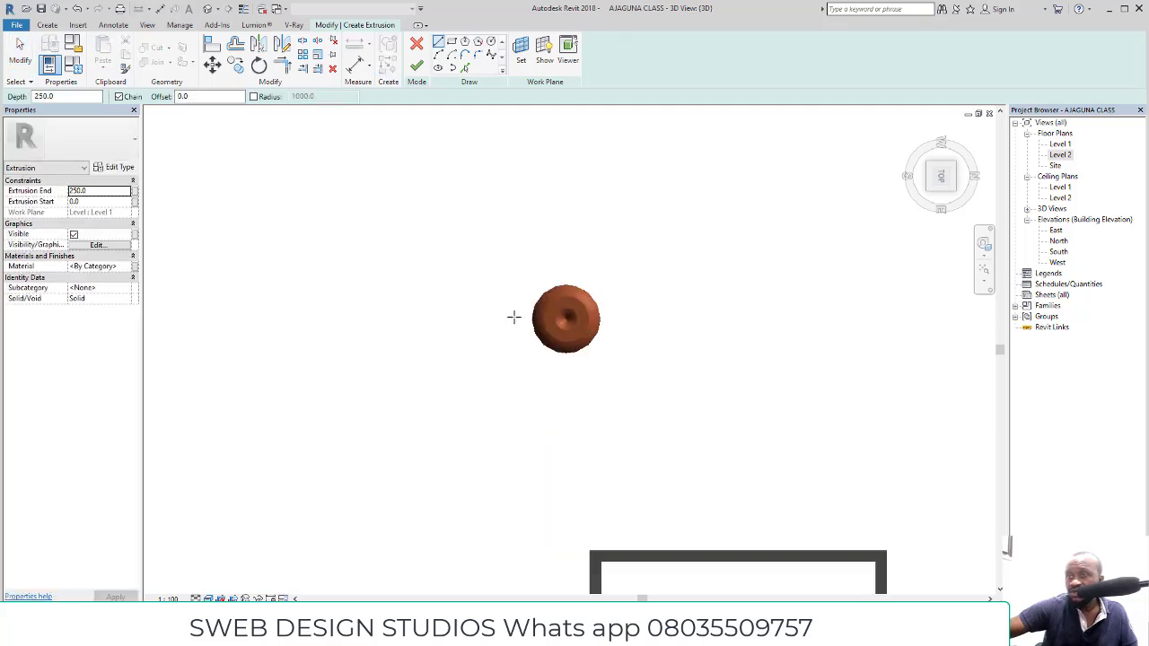
{"action": "scroll", "coordinate": [531, 319], "scroll_direction": "up", "scroll_amount": 3}
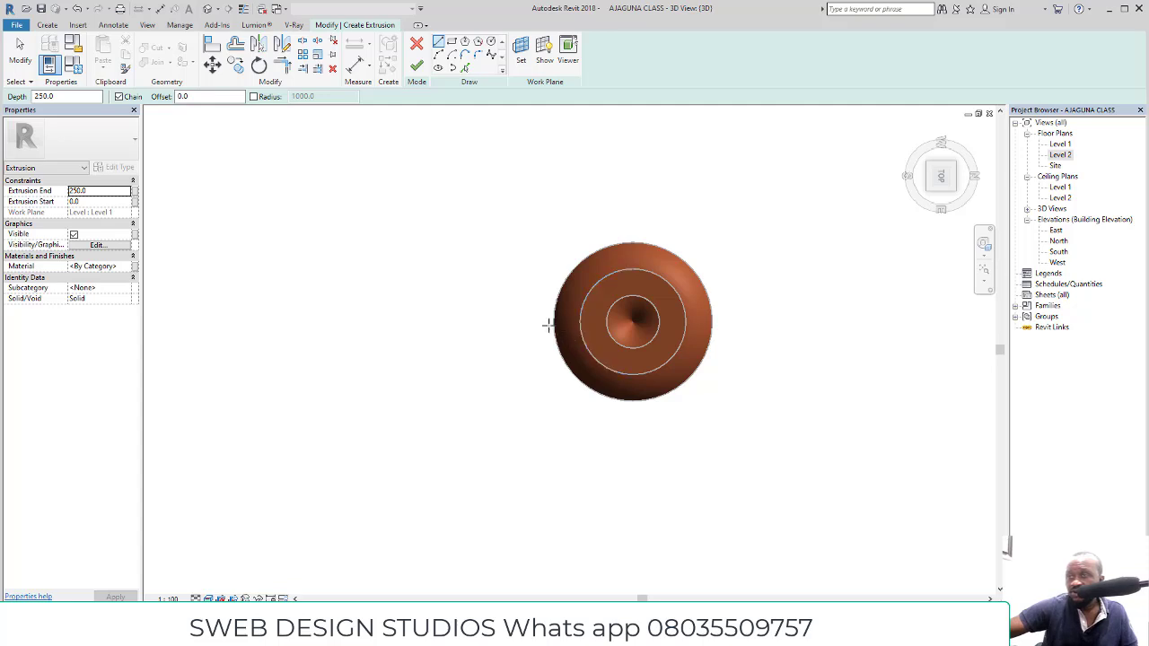
{"action": "scroll", "coordinate": [471, 350], "scroll_direction": "down", "scroll_amount": 1}
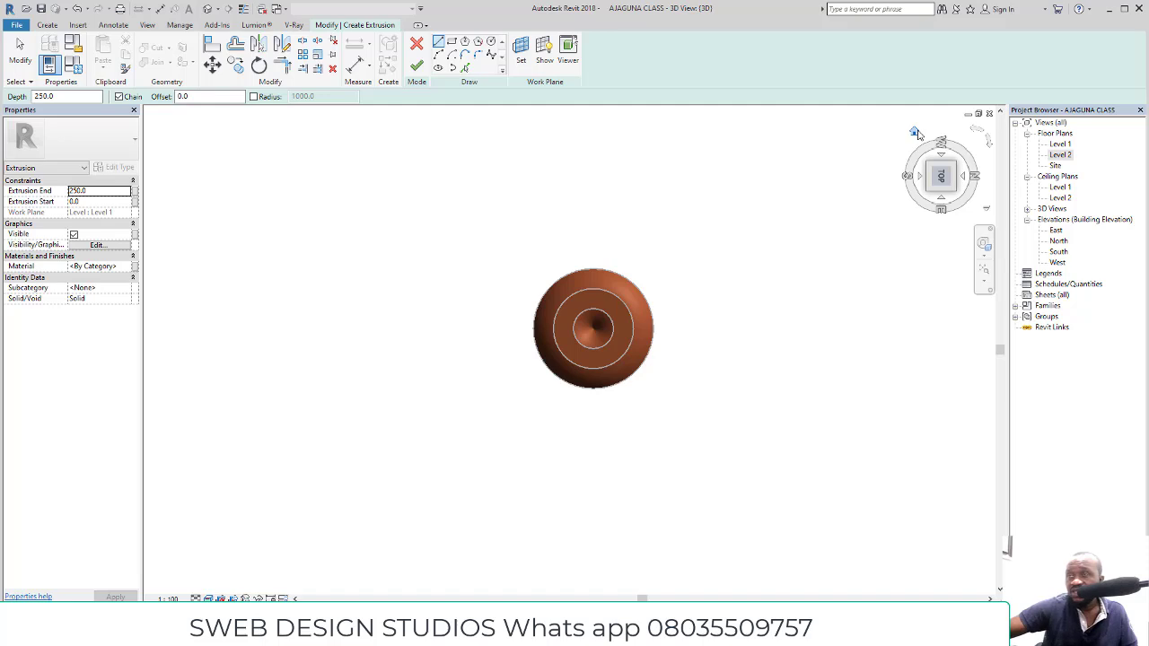
{"action": "left_click", "coordinate": [915, 132]}
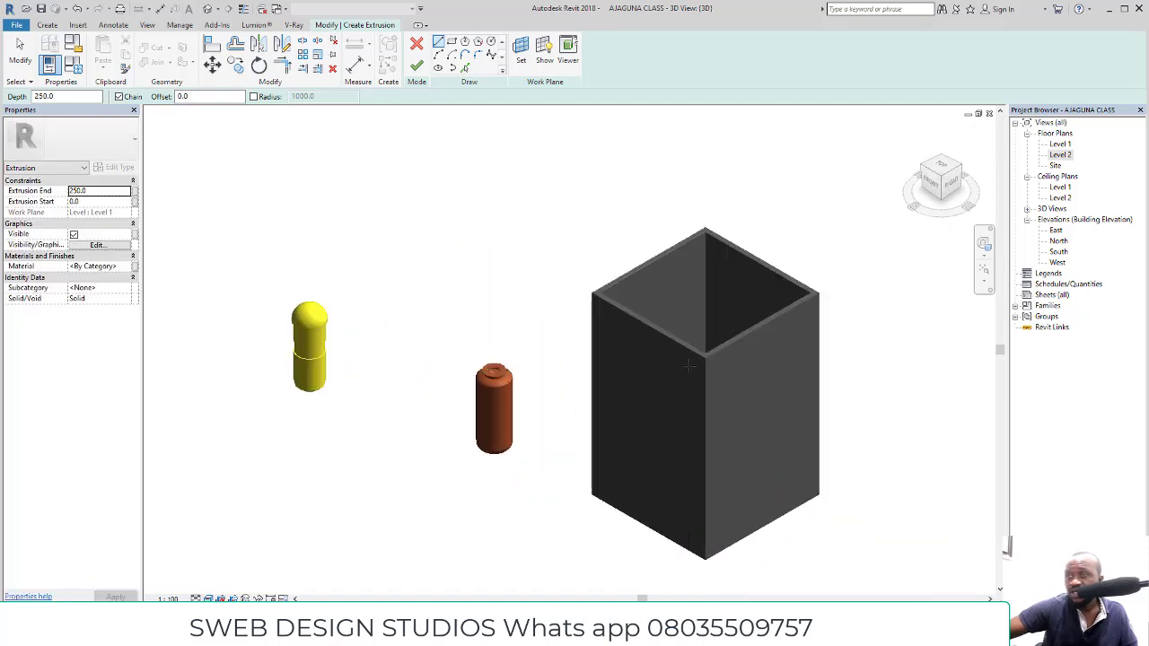
{"action": "scroll", "coordinate": [687, 365], "scroll_direction": "up", "scroll_amount": 3}
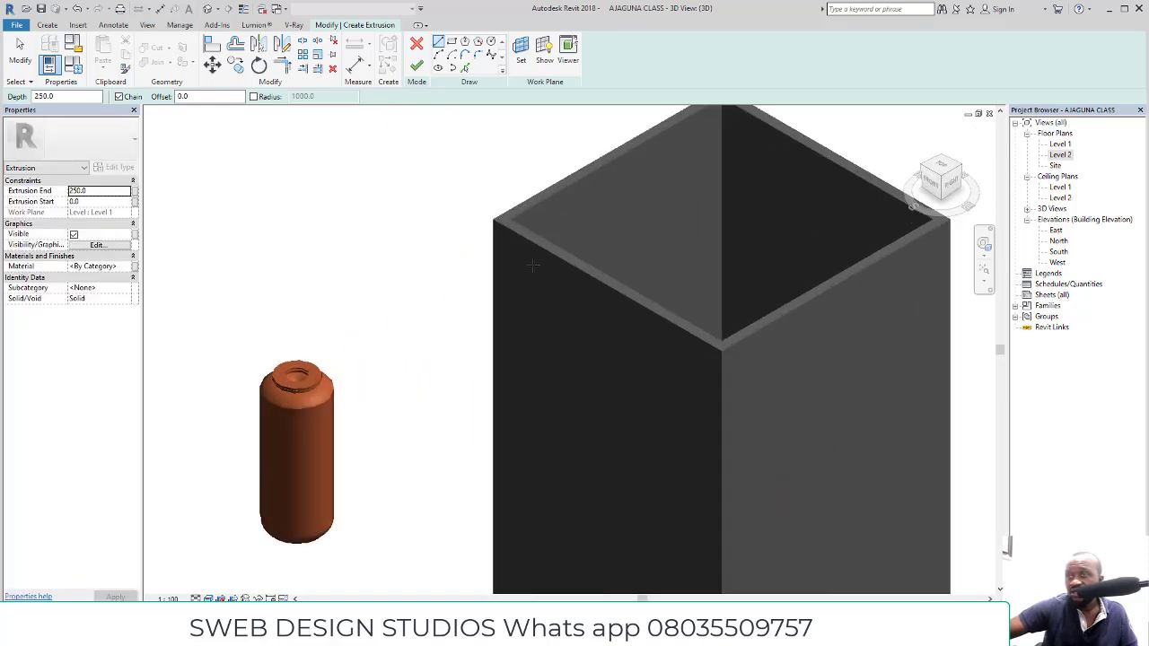
{"action": "left_click", "coordinate": [521, 47]}
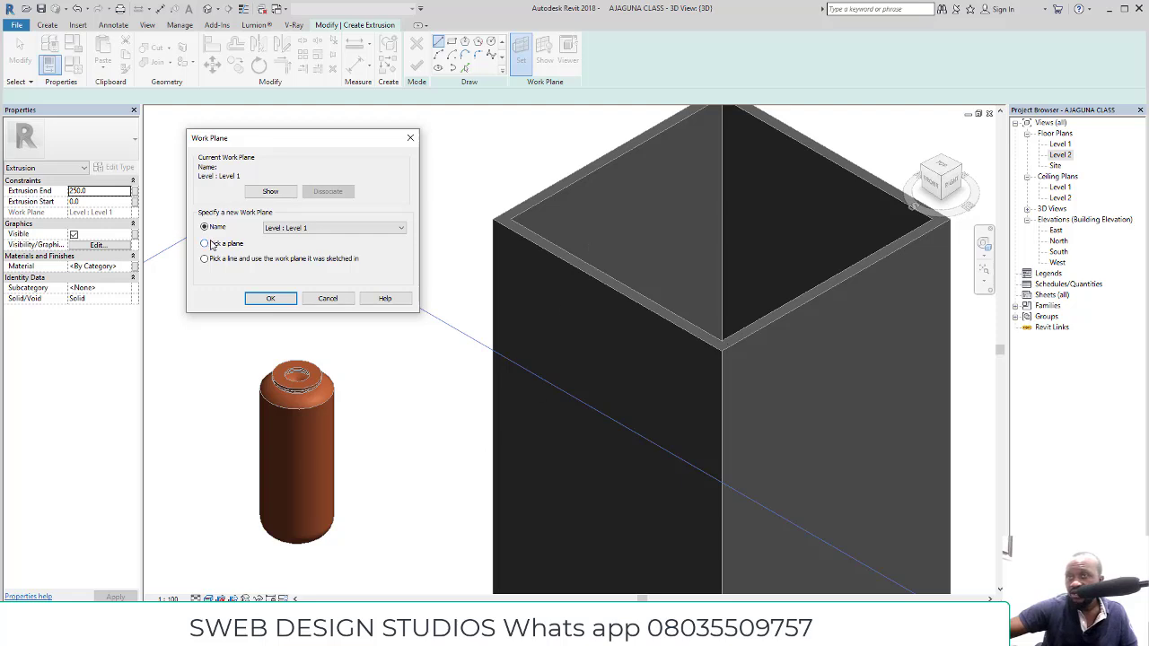
{"action": "left_click", "coordinate": [287, 299]}
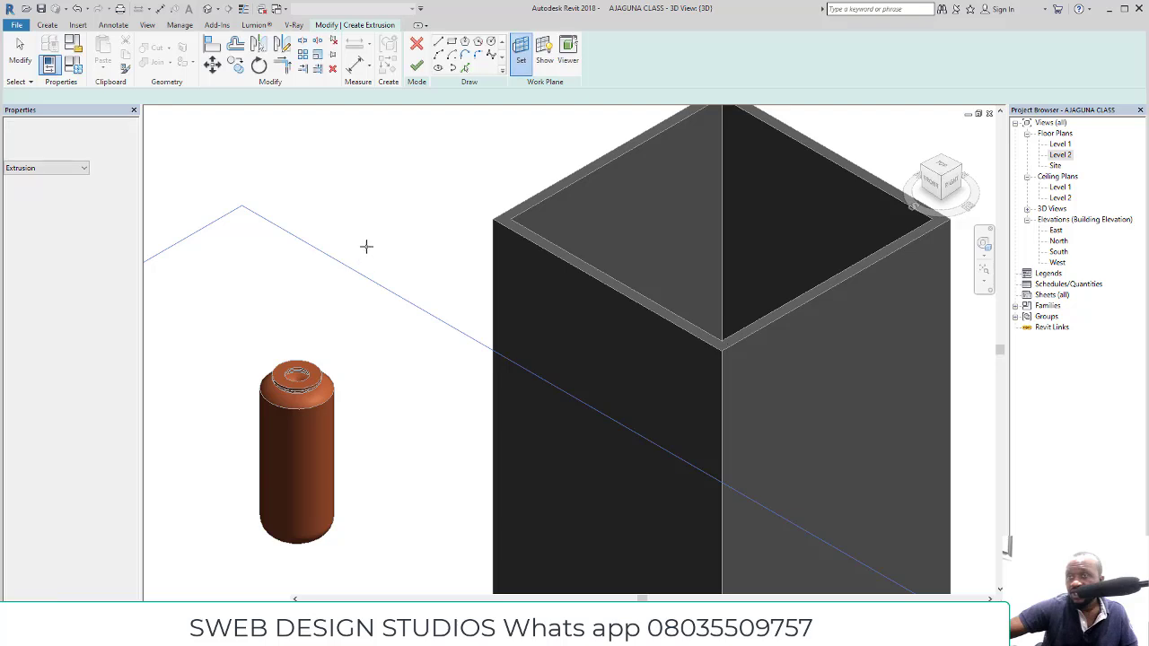
{"action": "scroll", "coordinate": [366, 247], "scroll_direction": "down", "scroll_amount": 5}
{"action": "scroll", "coordinate": [447, 240], "scroll_direction": "up", "scroll_amount": 6}
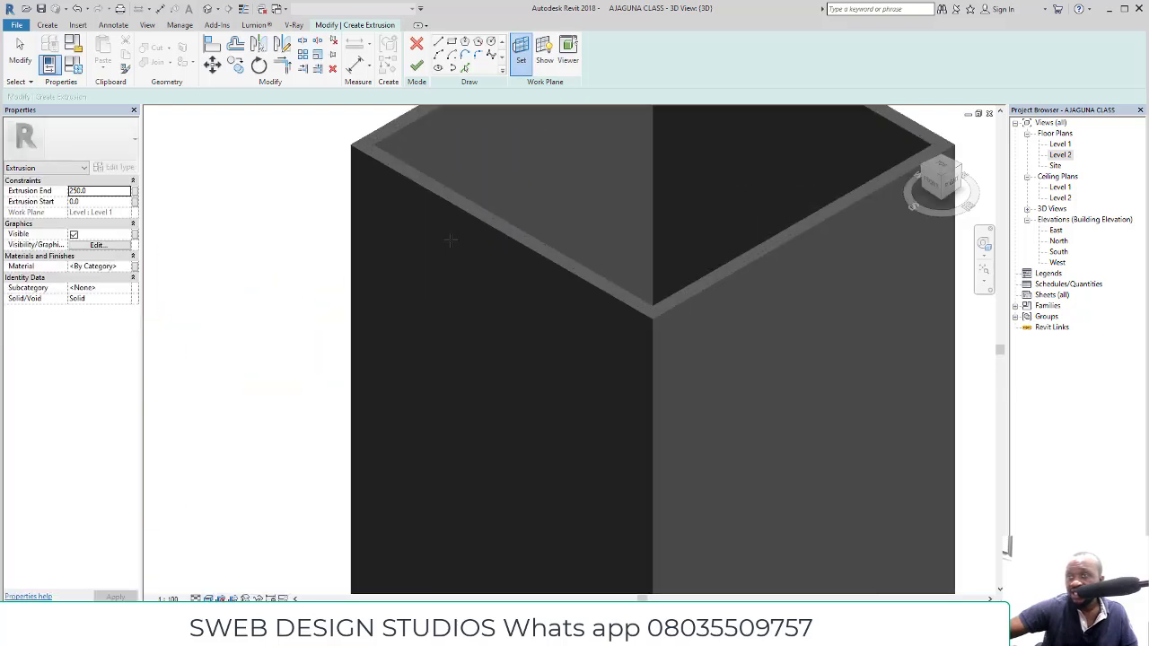
{"action": "left_click", "coordinate": [624, 310]}
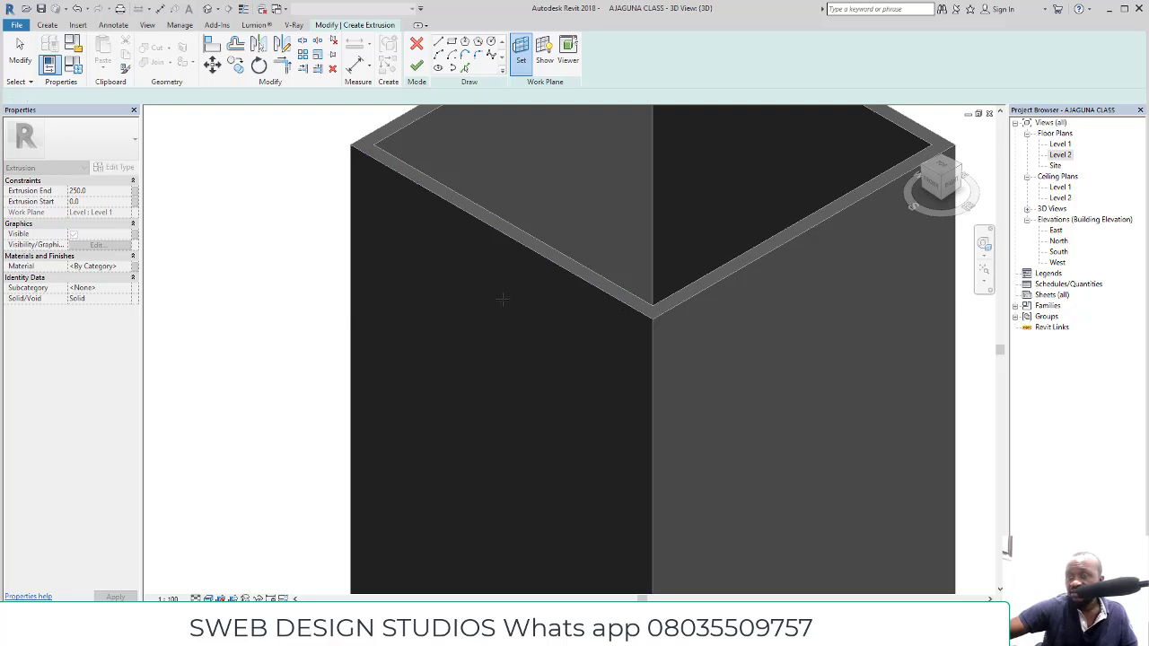
Try the Shaded visual style for the 3D view, and set the style to Hidden Line
{"action": "scroll", "coordinate": [502, 299], "scroll_direction": "down", "scroll_amount": 6}
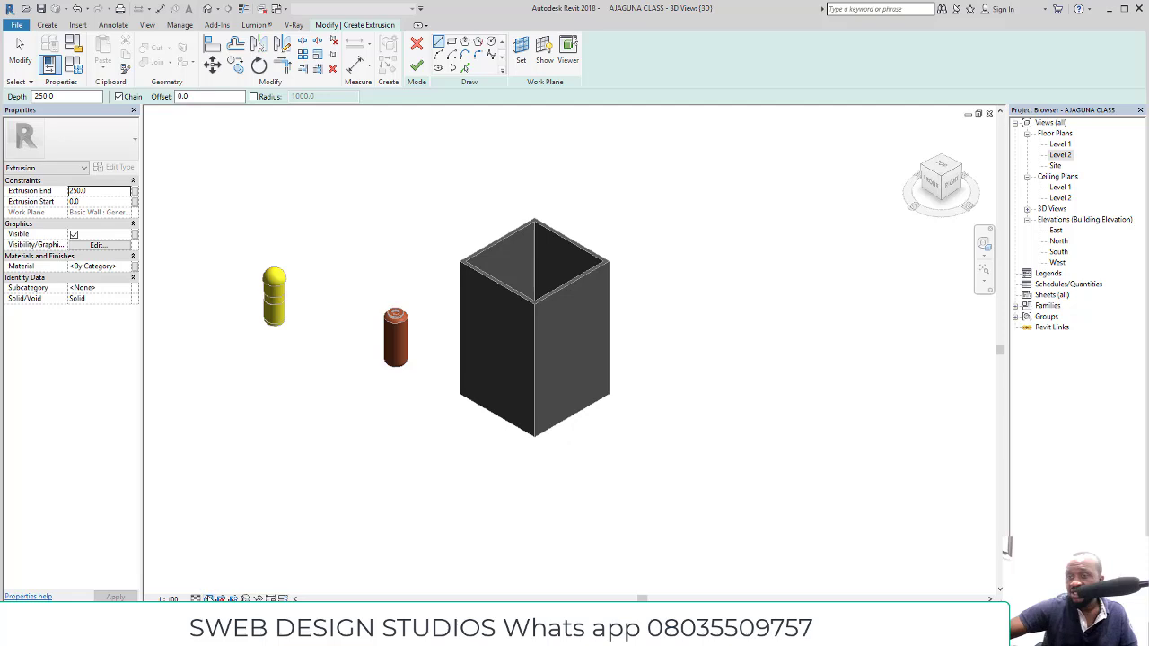
{"action": "left_click", "coordinate": [209, 598]}
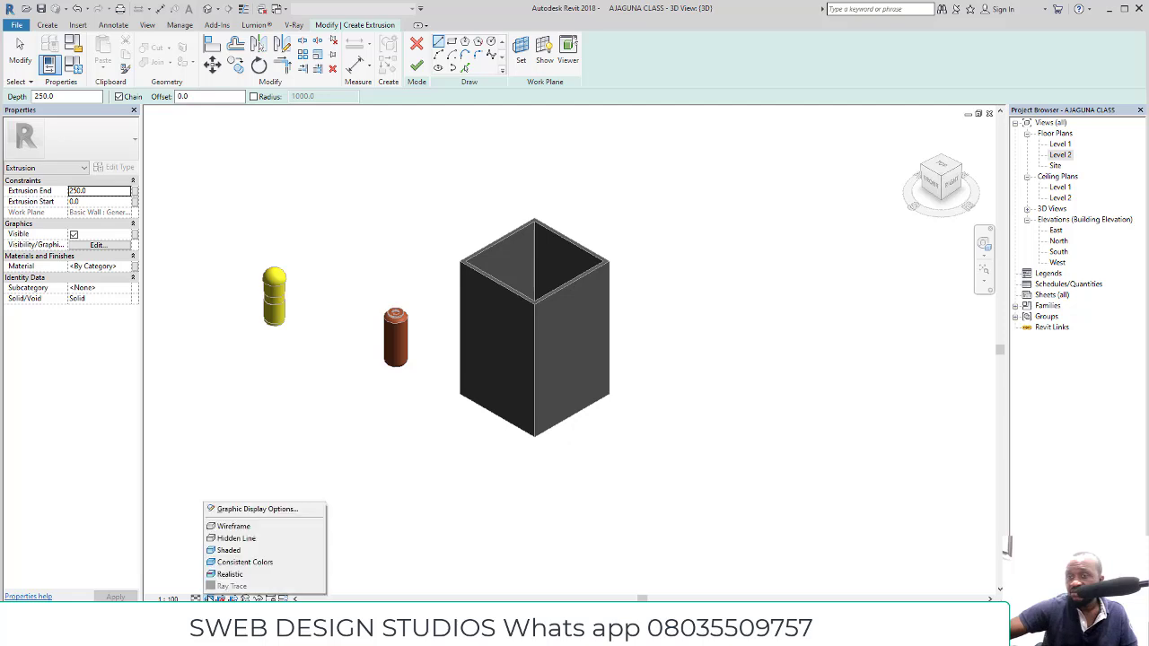
{"action": "left_click", "coordinate": [231, 551]}
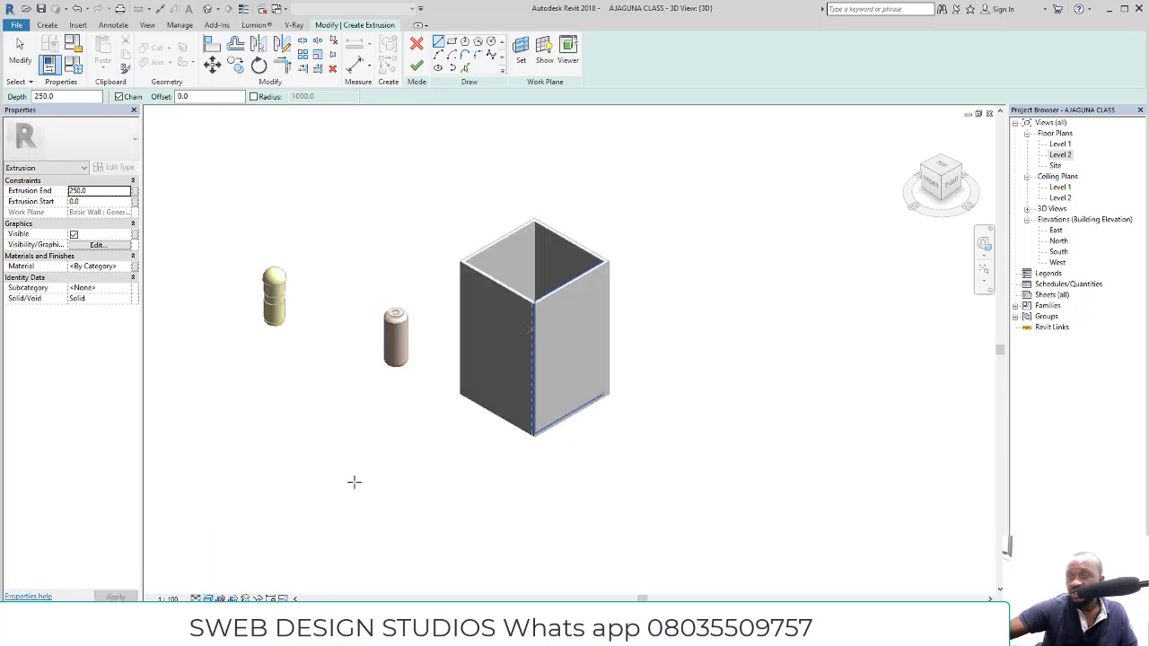
{"action": "left_click", "coordinate": [209, 598]}
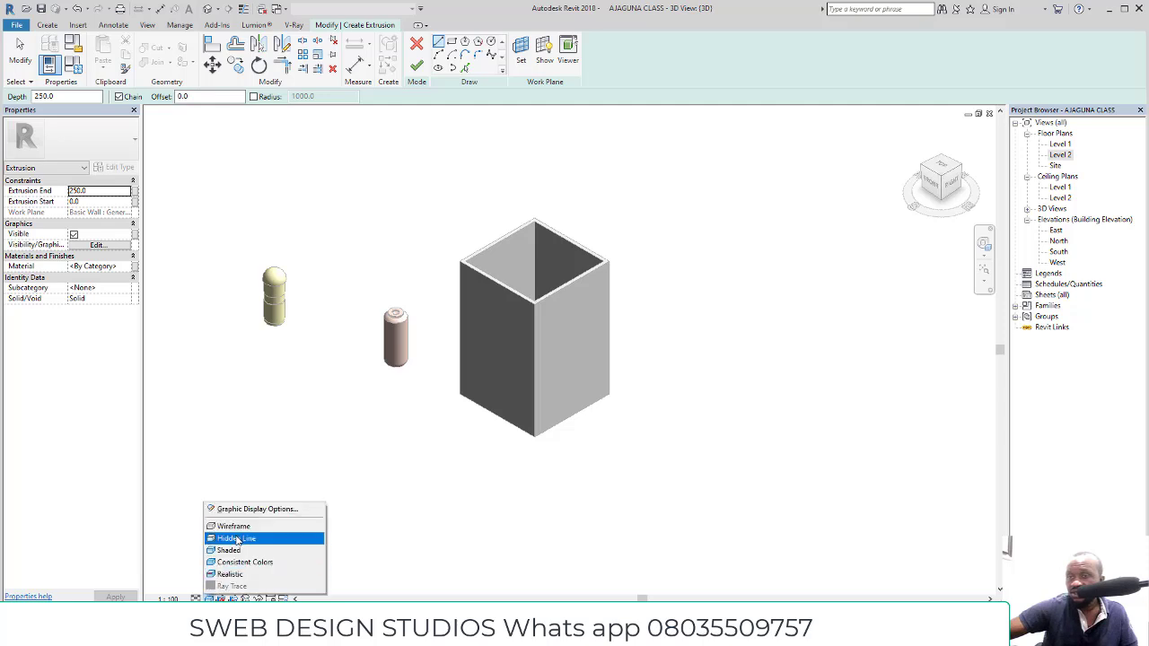
{"action": "left_click", "coordinate": [247, 537]}
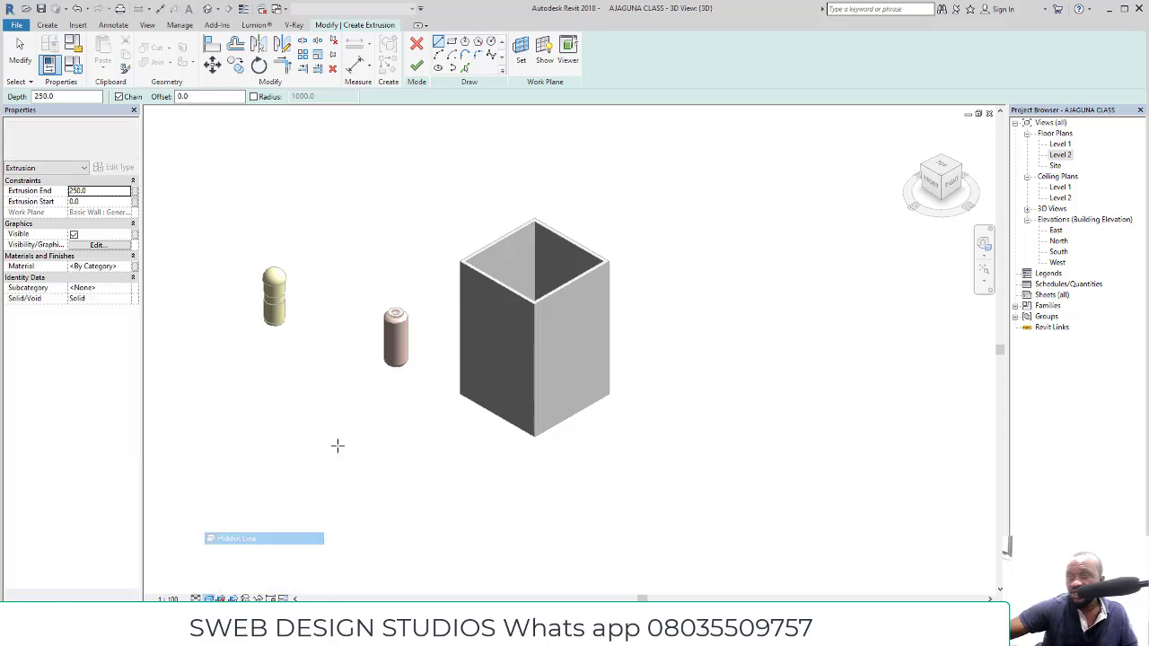
In the front view, sketch a circle with a radius of about 100 mm just below the brown tank's shoulder and finish the 250 mm extrusion
{"action": "left_click", "coordinate": [934, 184]}
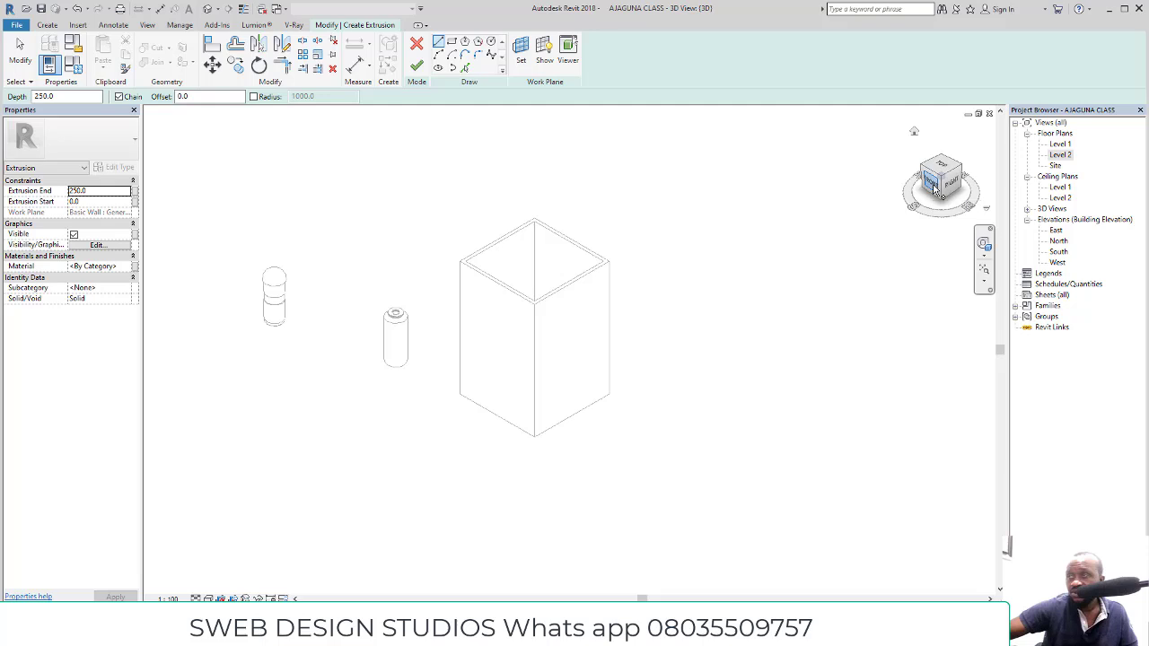
{"action": "scroll", "coordinate": [565, 401], "scroll_direction": "up", "scroll_amount": 4}
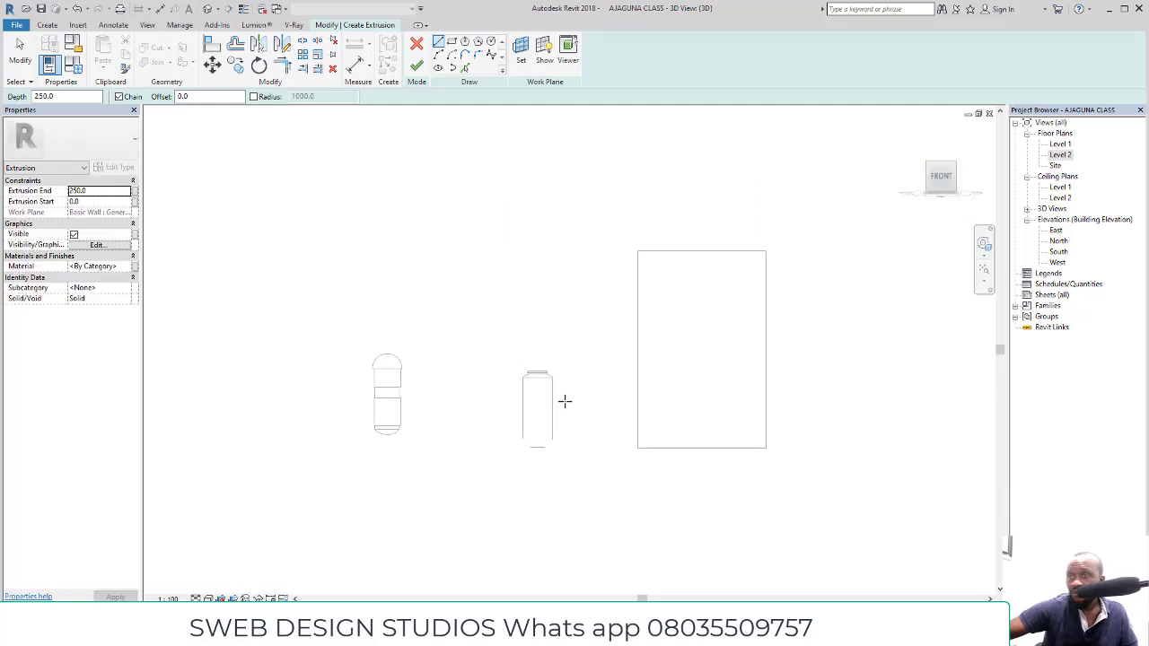
{"action": "scroll", "coordinate": [688, 313], "scroll_direction": "down", "scroll_amount": 2}
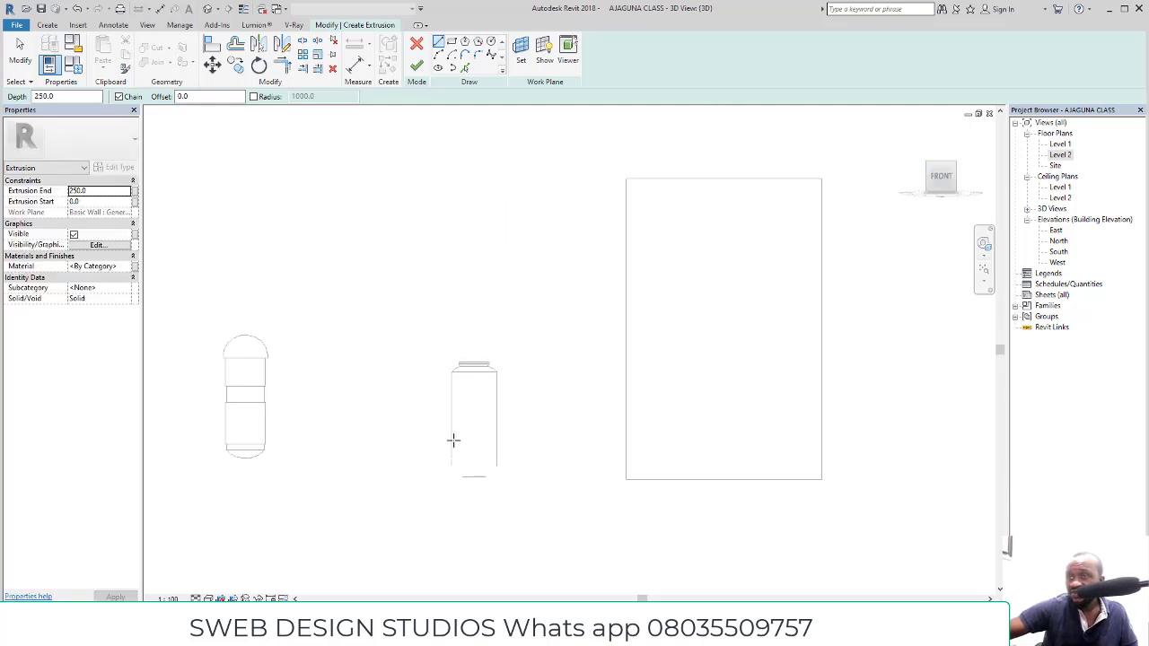
{"action": "left_click", "coordinate": [492, 43]}
{"action": "scroll", "coordinate": [478, 400], "scroll_direction": "up", "scroll_amount": 4}
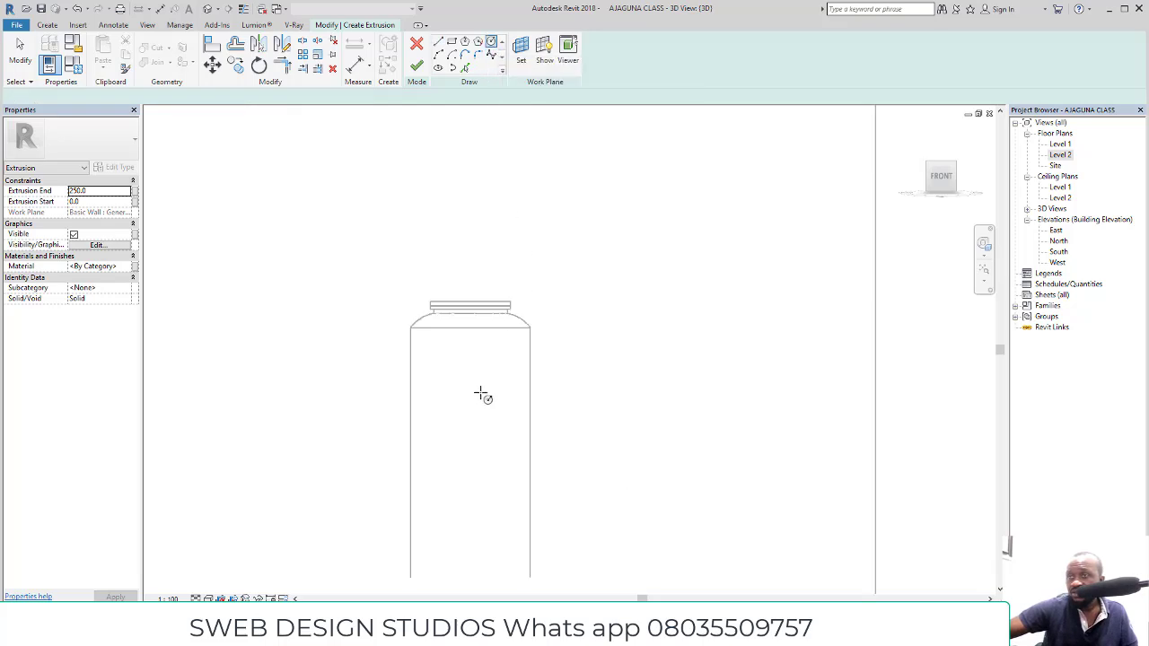
{"action": "scroll", "coordinate": [469, 375], "scroll_direction": "up", "scroll_amount": 1}
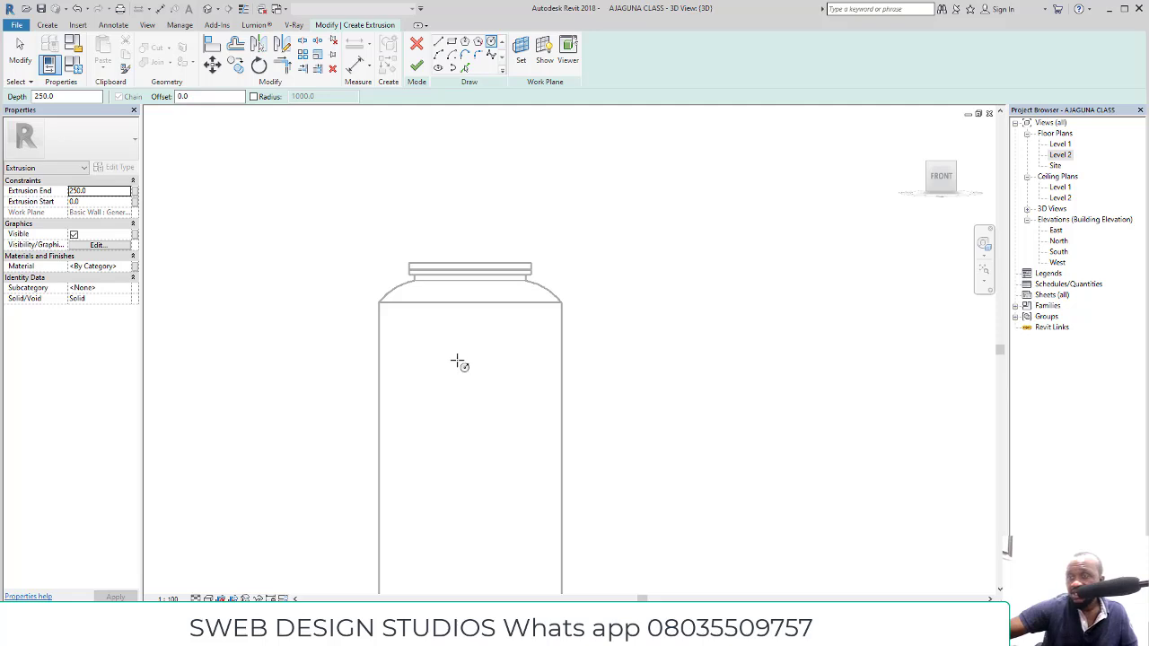
{"action": "scroll", "coordinate": [452, 282], "scroll_direction": "down", "scroll_amount": 3}
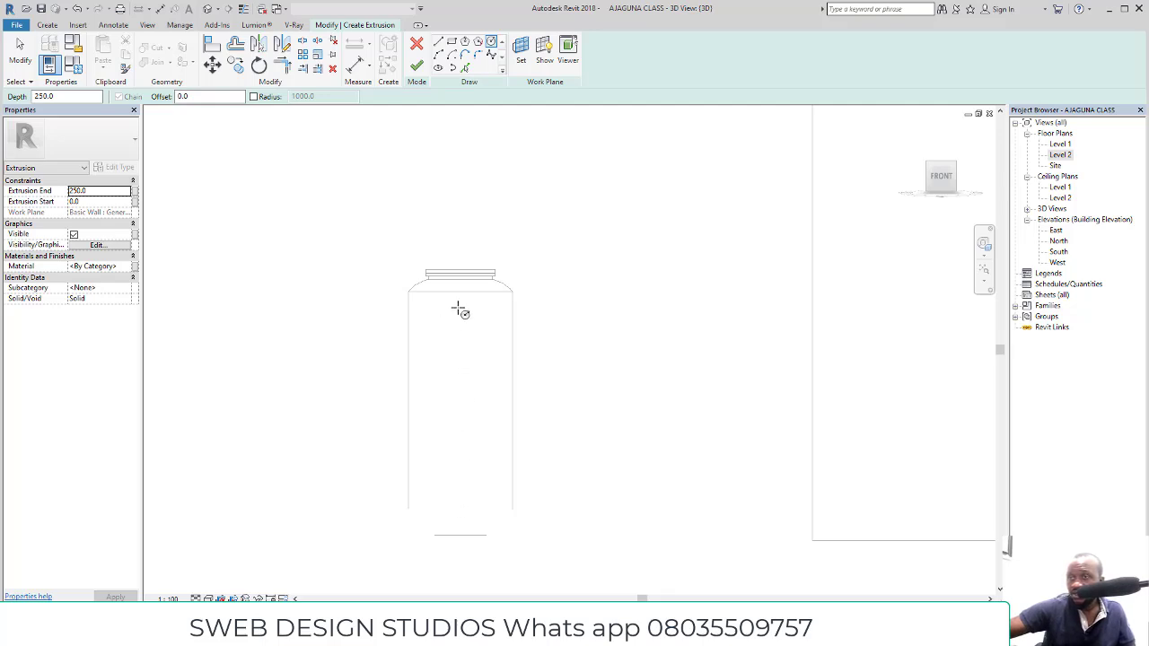
{"action": "left_click", "coordinate": [455, 309]}
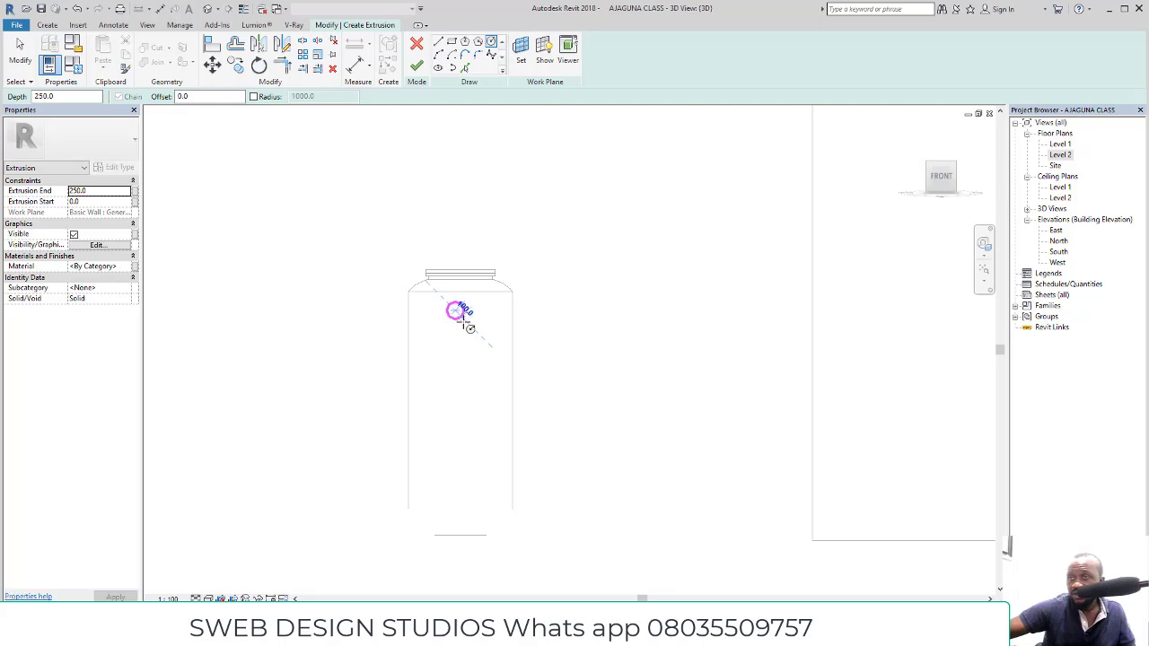
{"action": "scroll", "coordinate": [462, 315], "scroll_direction": "up", "scroll_amount": 2}
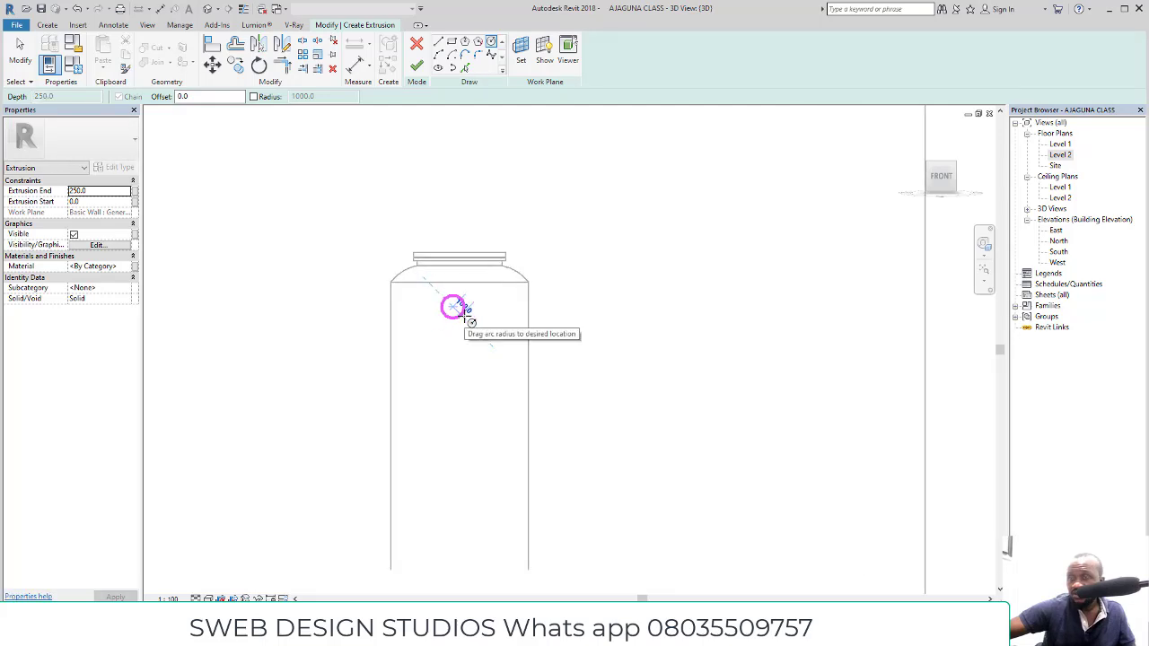
{"action": "left_click", "coordinate": [462, 316]}
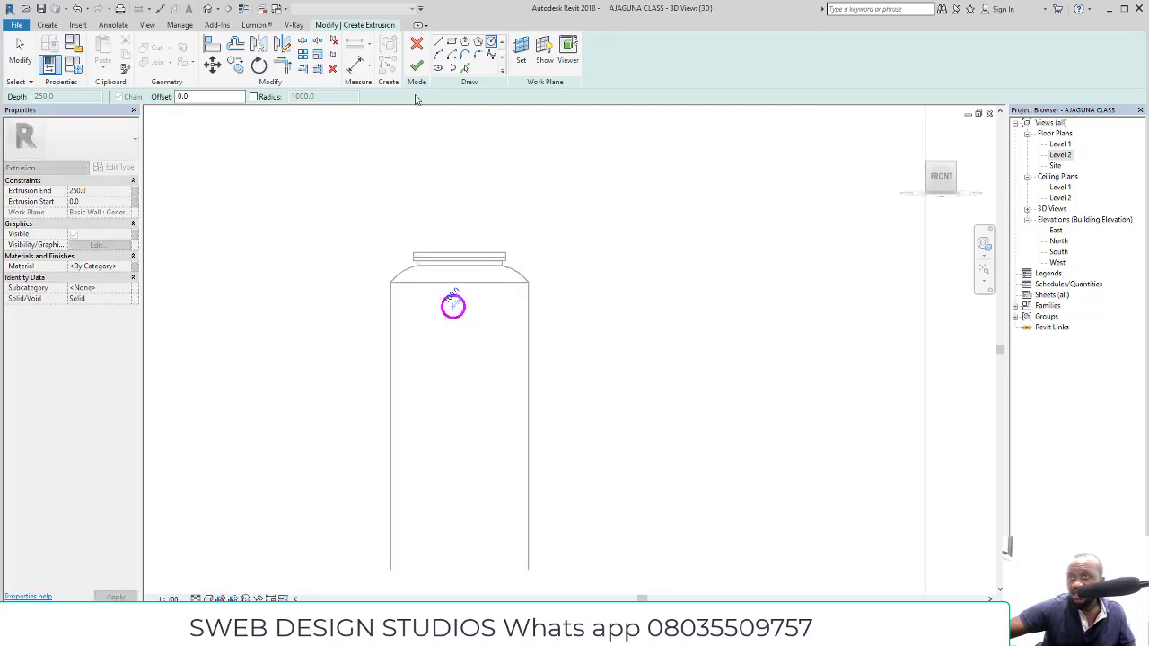
{"action": "left_click", "coordinate": [416, 66]}
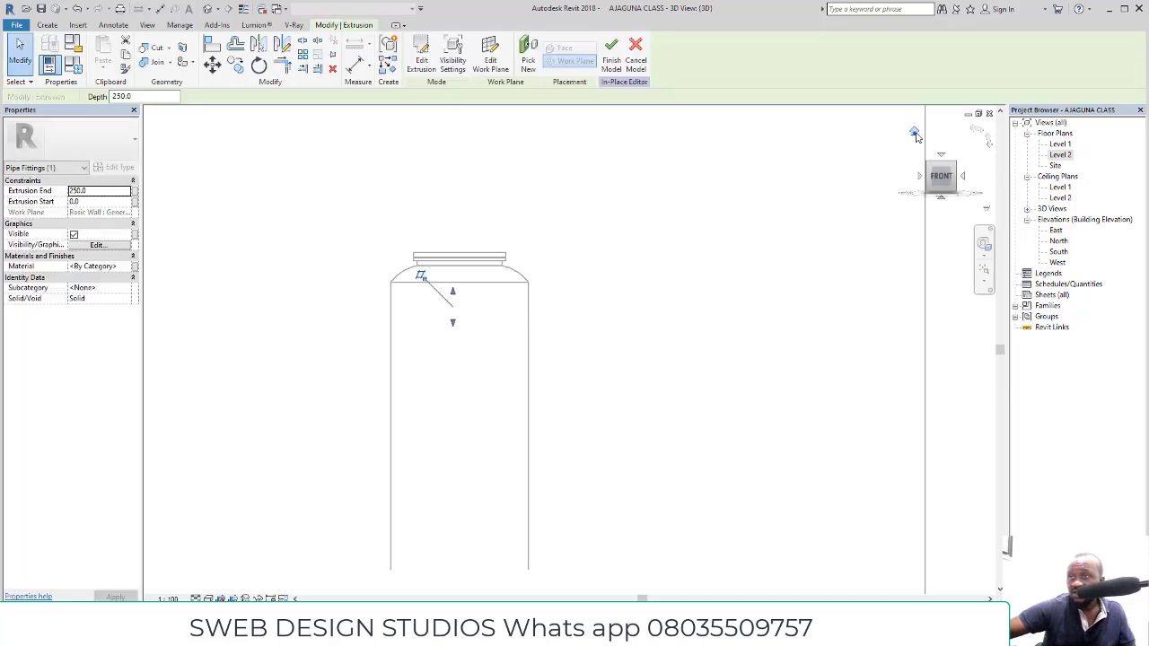
Return to the home 3D view, deselect the extrusion and finish the in-place pipe fitting model
{"action": "left_click", "coordinate": [916, 134]}
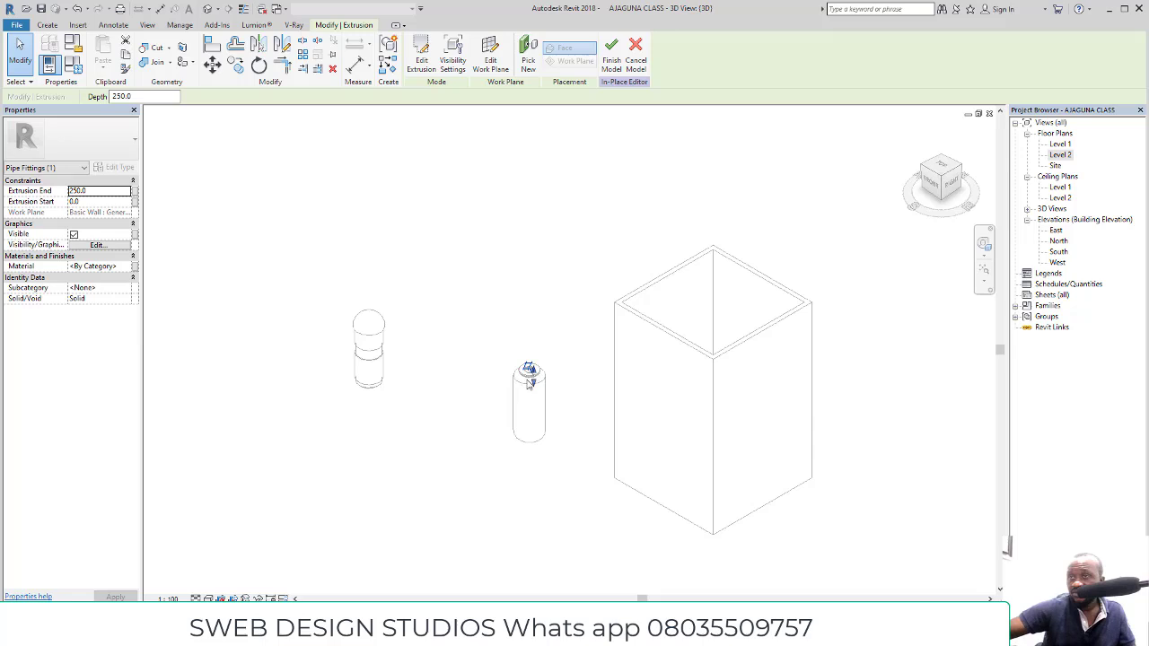
{"action": "scroll", "coordinate": [529, 381], "scroll_direction": "up", "scroll_amount": 3}
{"action": "scroll", "coordinate": [556, 366], "scroll_direction": "up", "scroll_amount": 2}
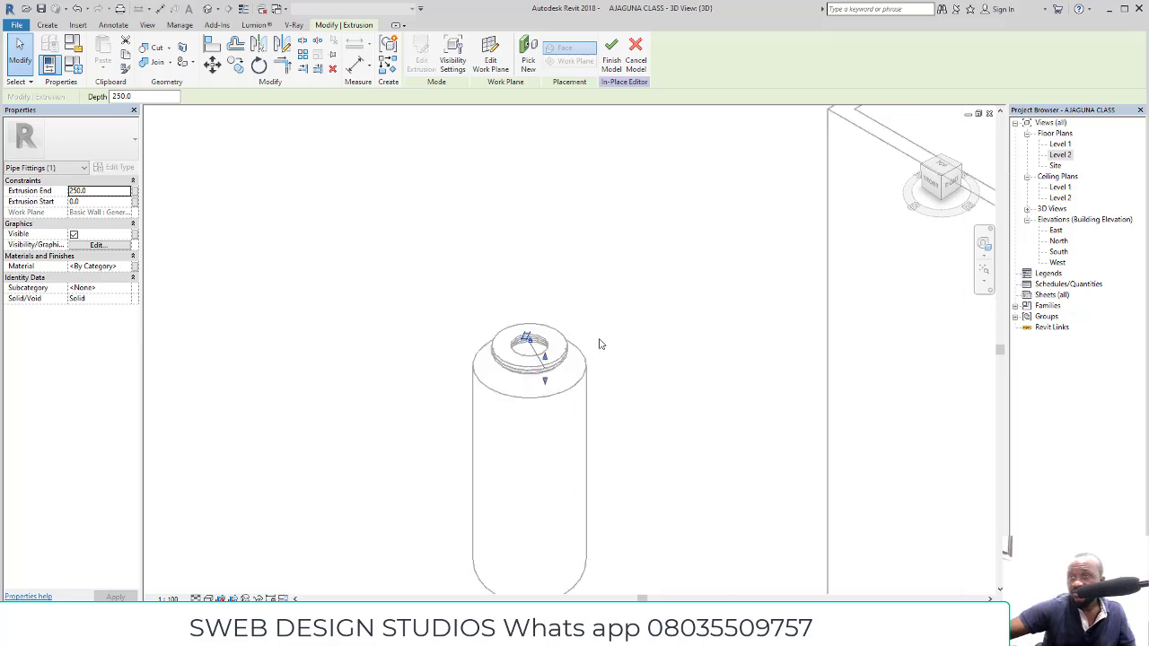
{"action": "left_click", "coordinate": [687, 324]}
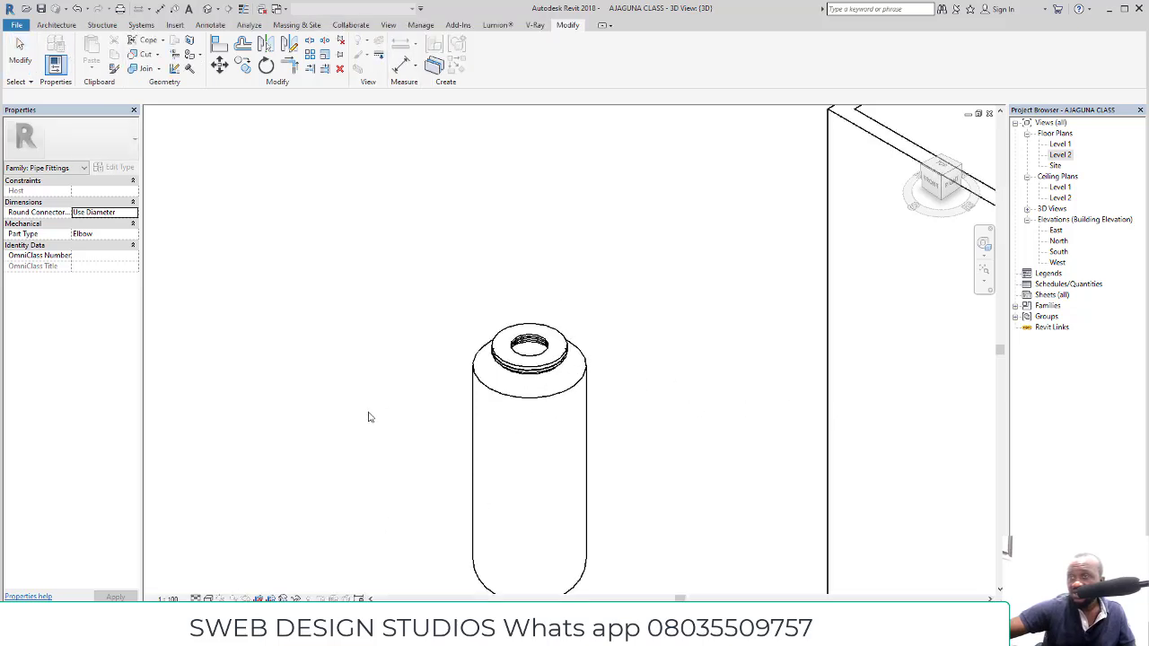
Set the 3D view's visual style to Wireframe to expose the fitting inside the brown tank's top
{"action": "scroll", "coordinate": [368, 417], "scroll_direction": "down", "scroll_amount": 2}
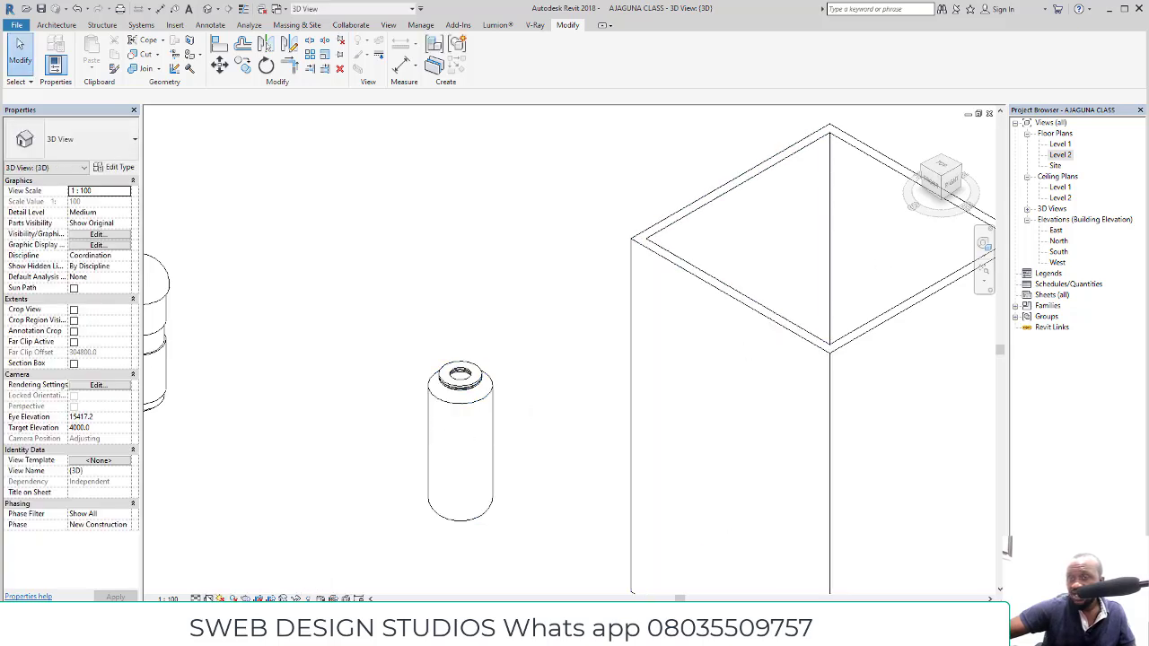
{"action": "left_click", "coordinate": [207, 599]}
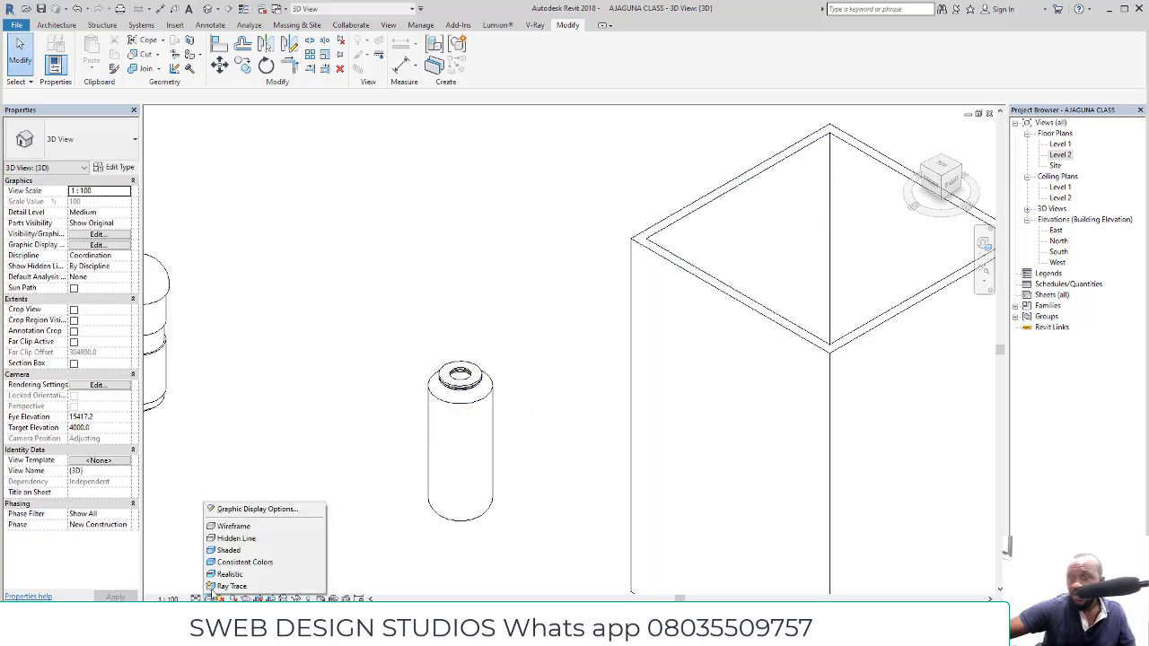
{"action": "left_click", "coordinate": [233, 526]}
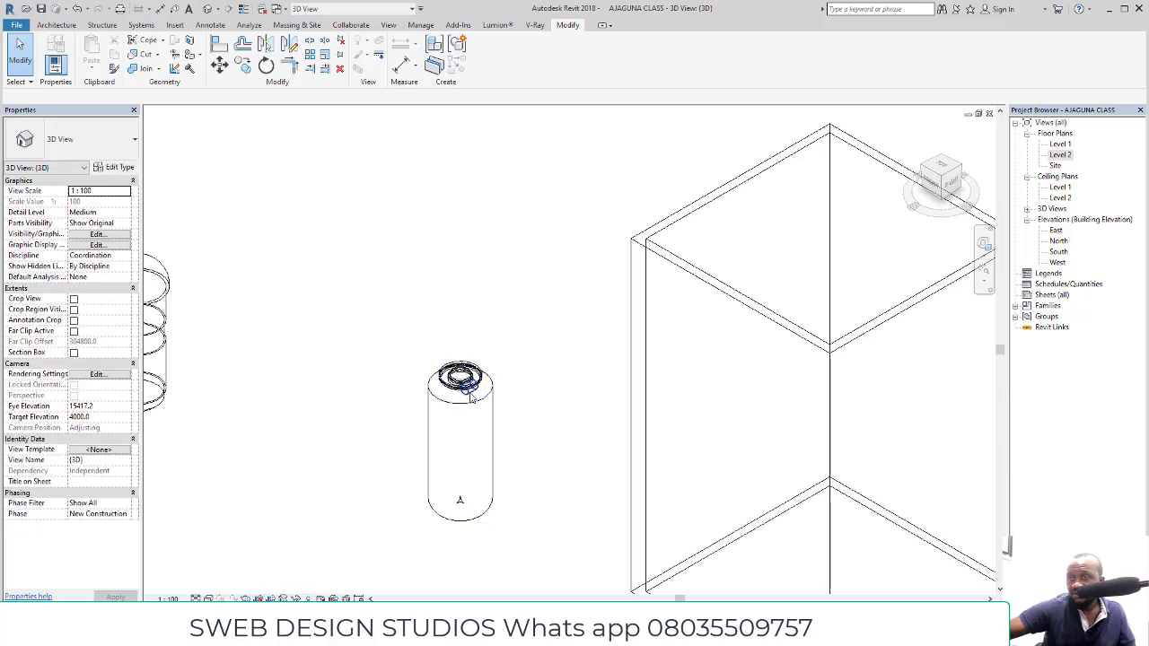
{"action": "scroll", "coordinate": [494, 389], "scroll_direction": "up", "scroll_amount": 3}
{"action": "scroll", "coordinate": [475, 393], "scroll_direction": "up", "scroll_amount": 5}
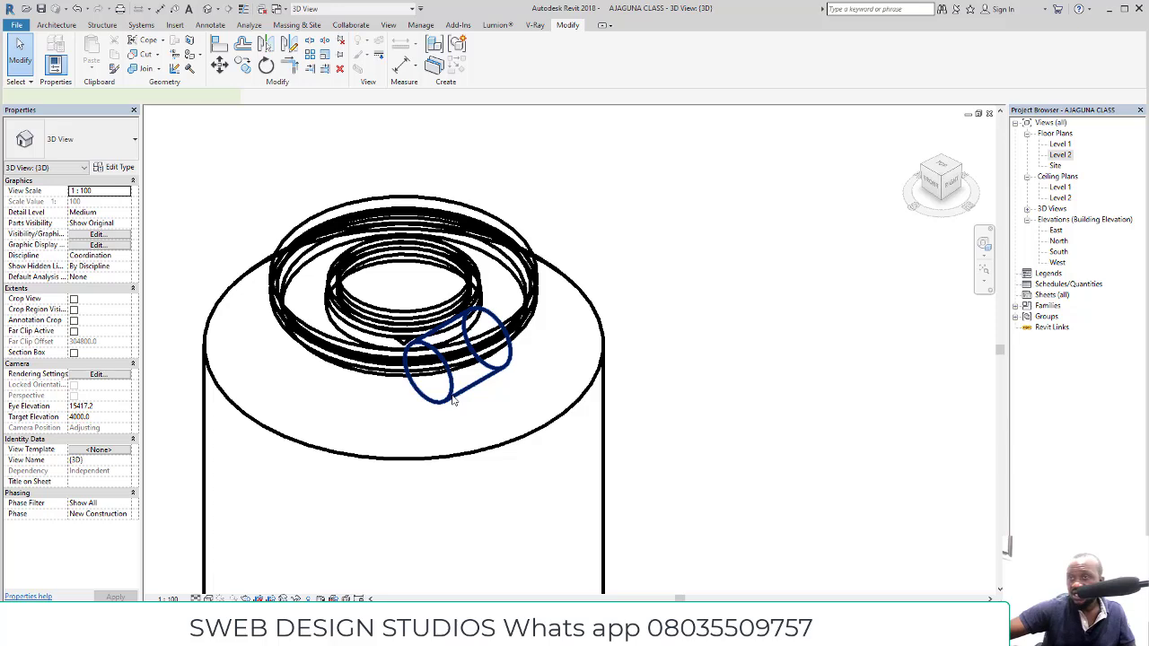
Stretch the pipe fitting's front end out past the tank's shell and pull its back end forward toward the tank's front side
{"action": "left_click", "coordinate": [453, 401]}
{"action": "scroll", "coordinate": [610, 367], "scroll_direction": "down", "scroll_amount": 3}
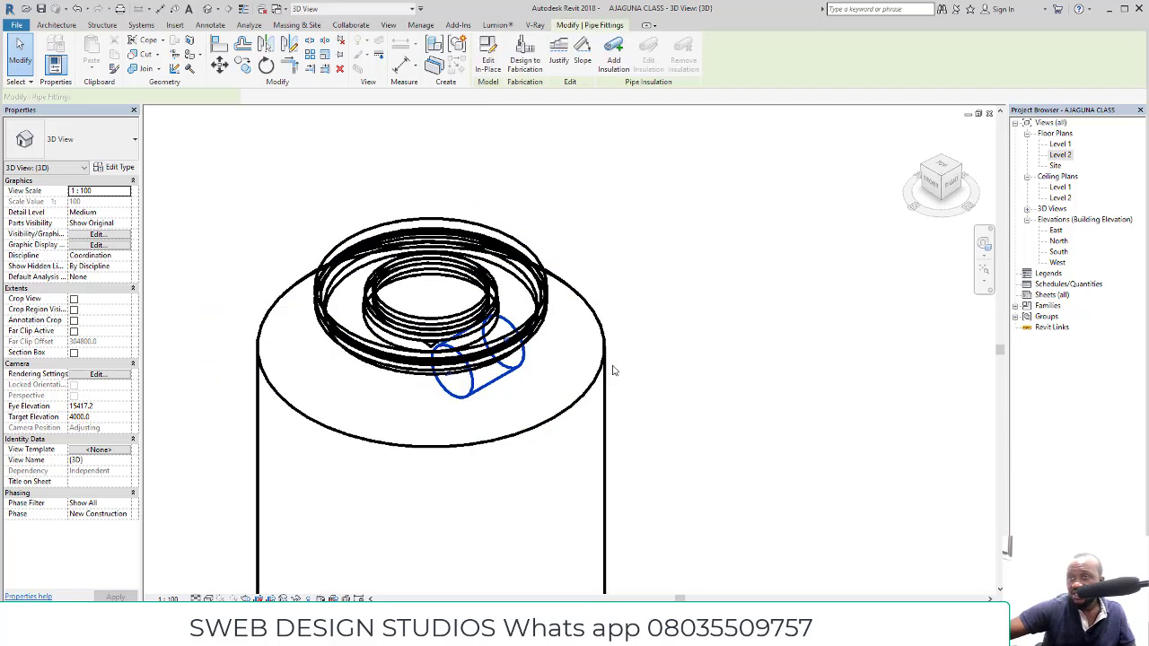
{"action": "left_click", "coordinate": [468, 378]}
{"action": "left_click_drag", "start_coordinate": [469, 381], "coordinate": [269, 480]}
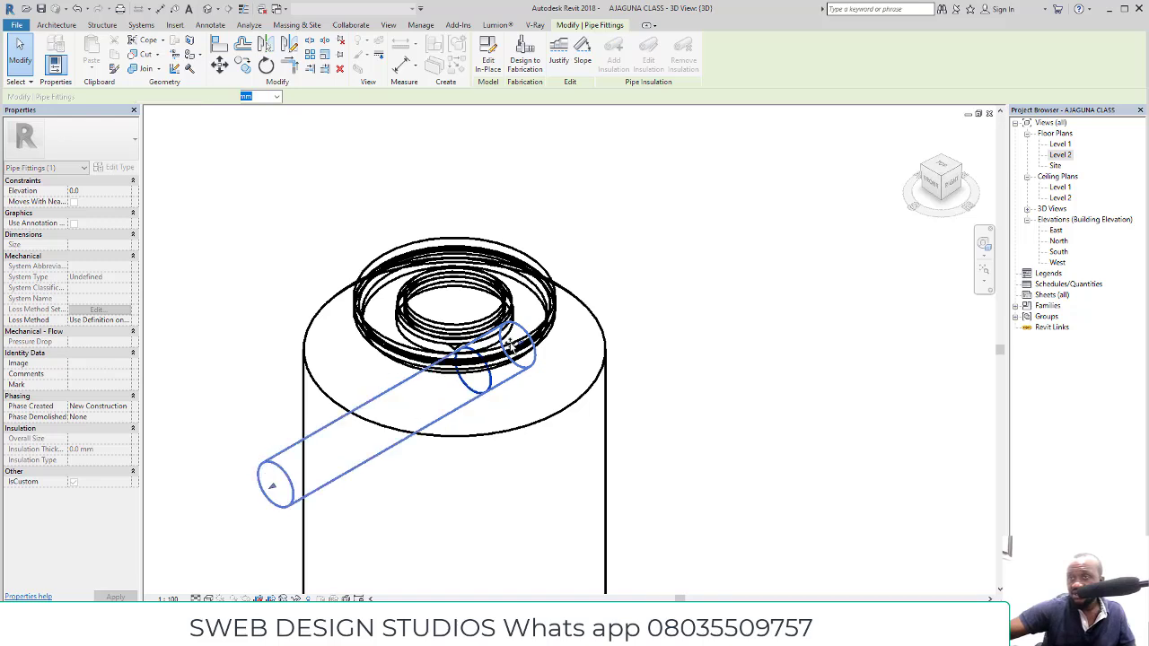
{"action": "left_click_drag", "start_coordinate": [512, 346], "coordinate": [395, 413]}
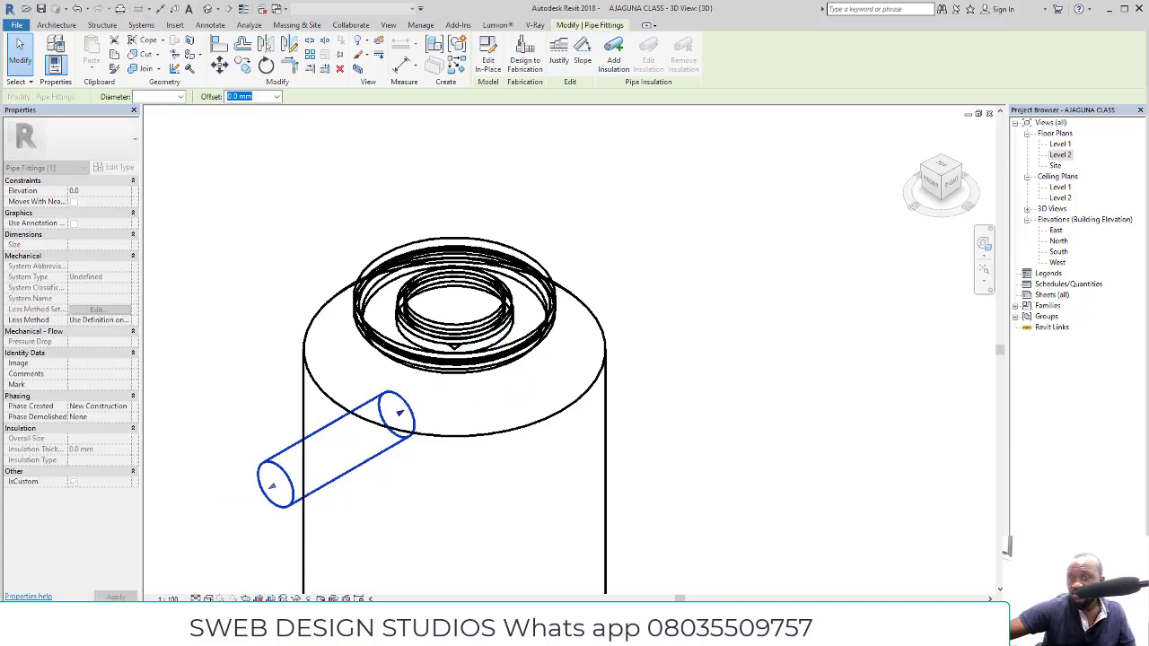
Set the 3D view's visual style back to Hidden Line
{"action": "left_click", "coordinate": [208, 598]}
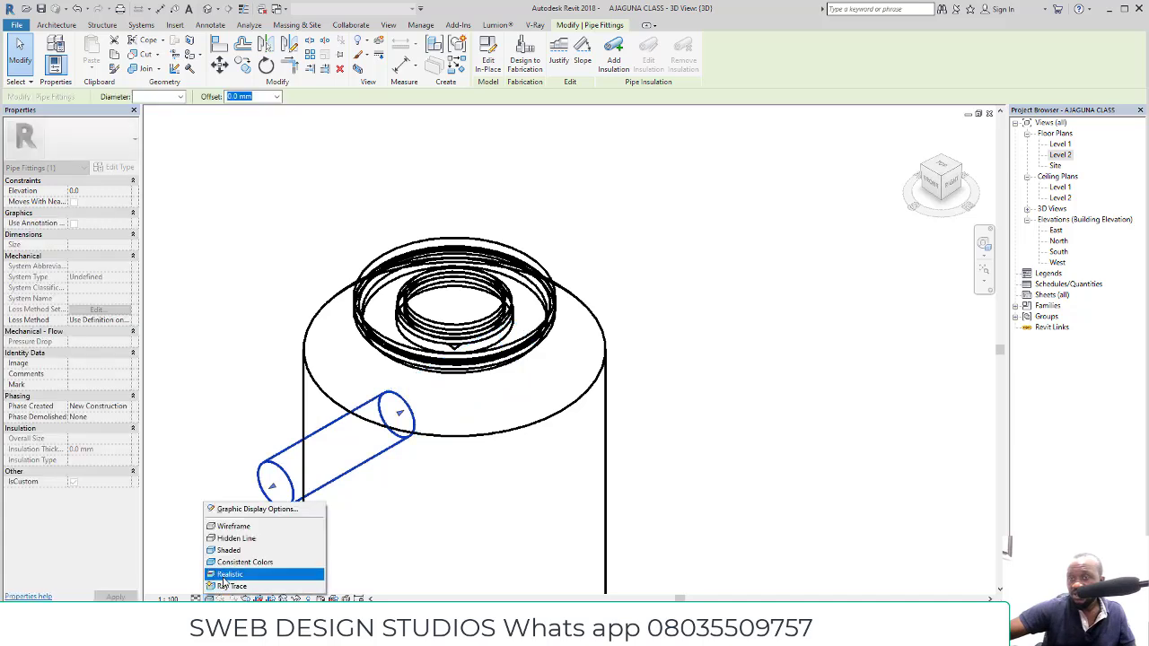
{"action": "left_click", "coordinate": [245, 539]}
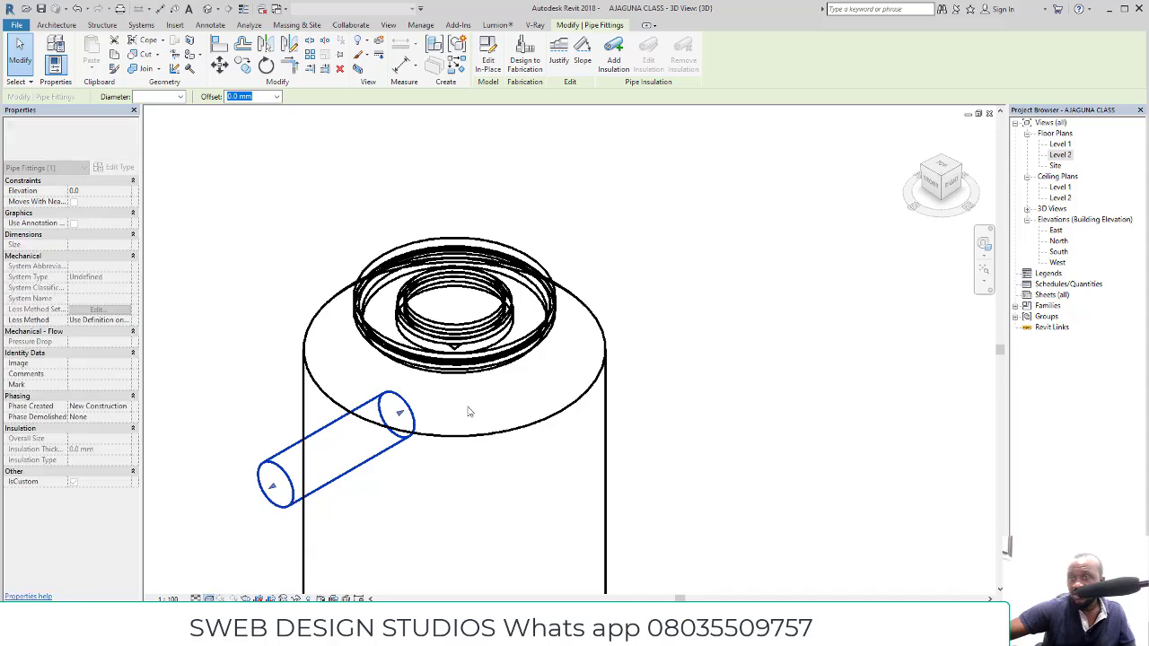
{"action": "scroll", "coordinate": [556, 388], "scroll_direction": "down", "scroll_amount": 3}
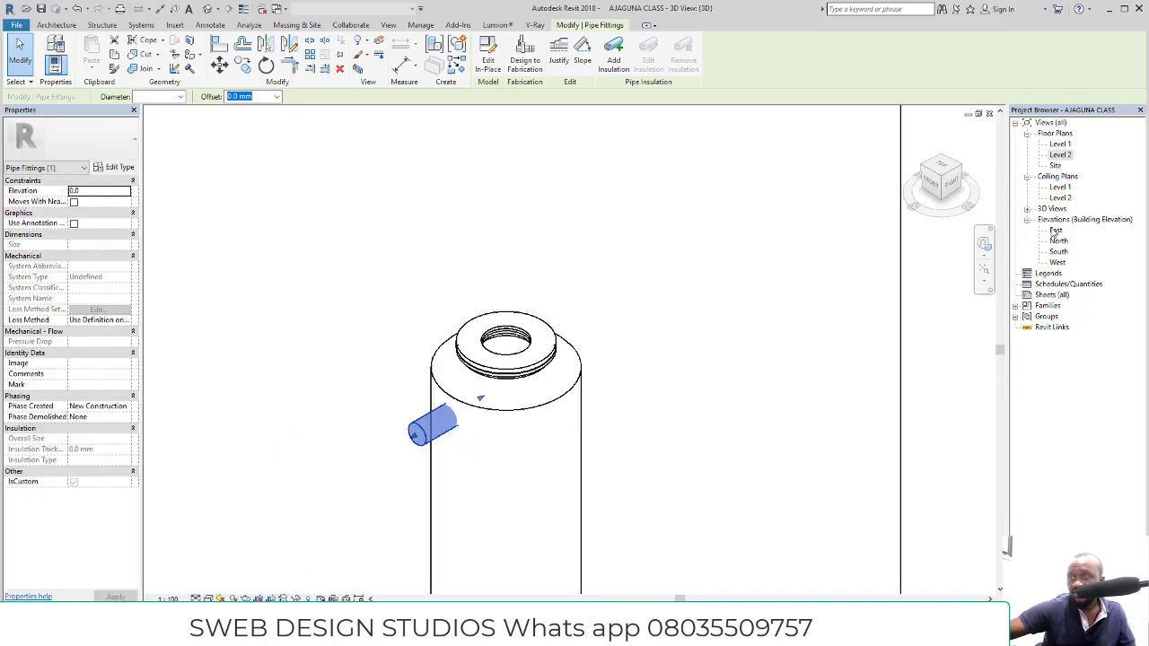
In the right side view, shorten the pipe fitting from both ends into a short stub straddling the tank's outer wall
{"action": "left_click", "coordinate": [954, 185]}
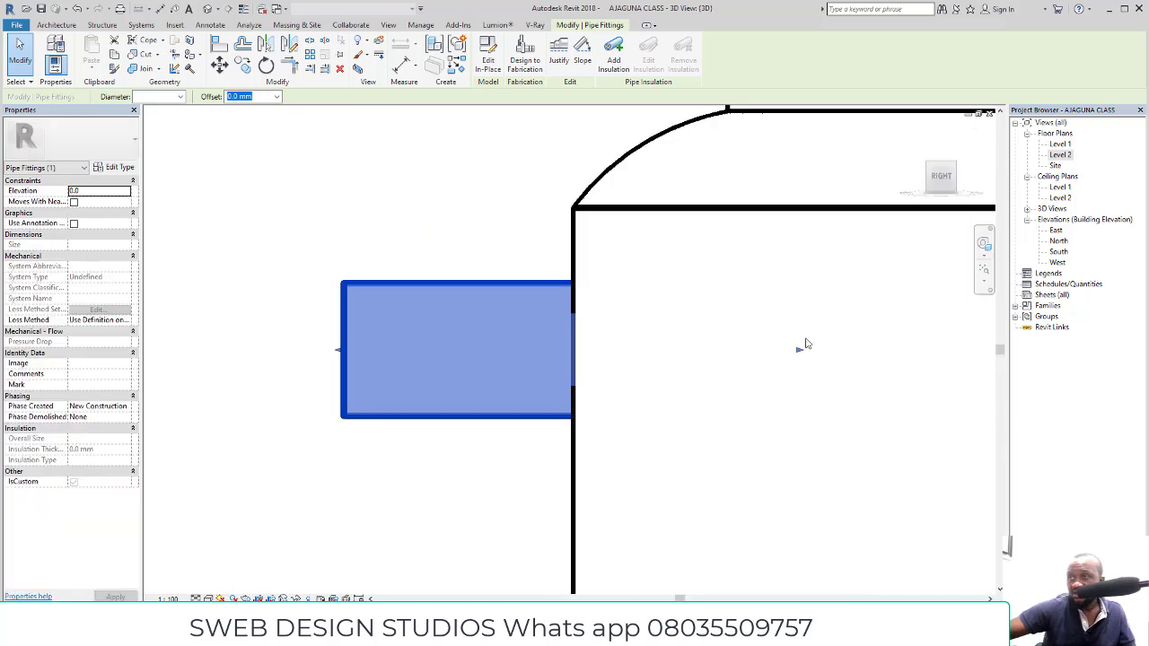
{"action": "left_click_drag", "start_coordinate": [793, 350], "coordinate": [602, 347]}
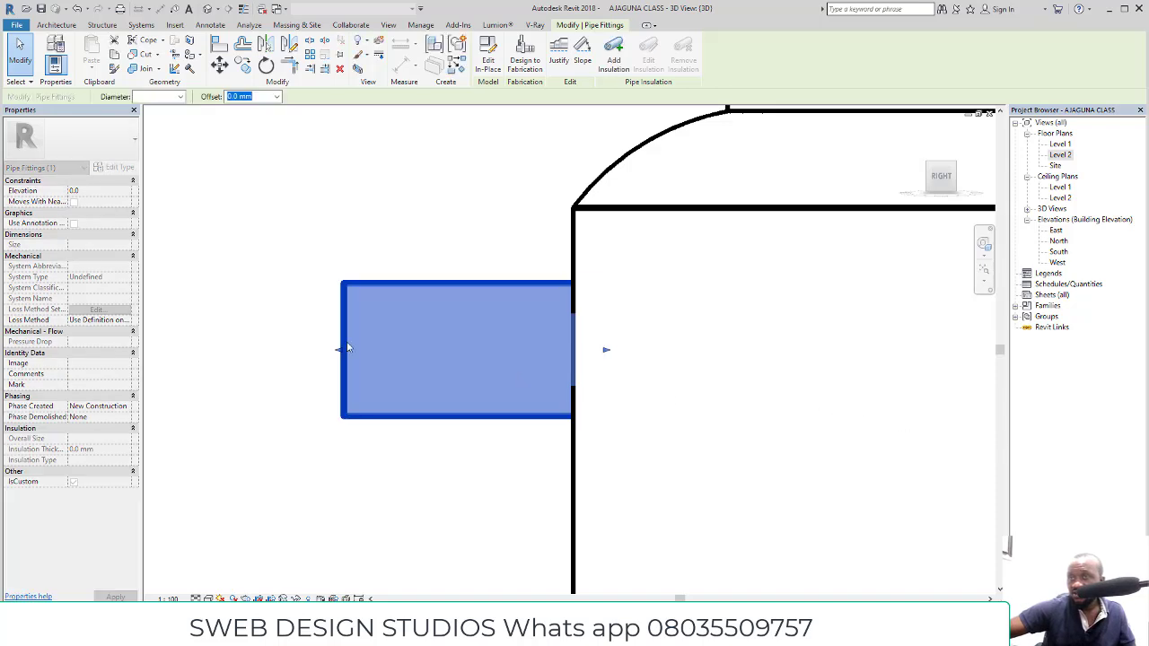
{"action": "left_click_drag", "start_coordinate": [340, 349], "coordinate": [535, 356]}
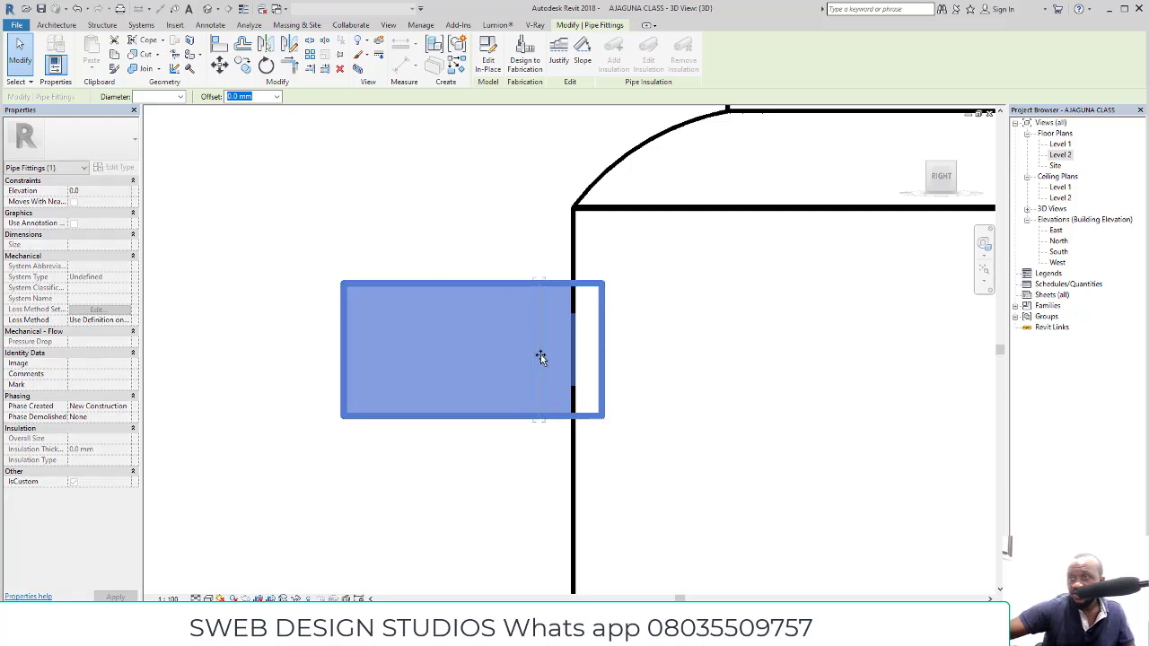
{"action": "scroll", "coordinate": [587, 336], "scroll_direction": "up", "scroll_amount": 3}
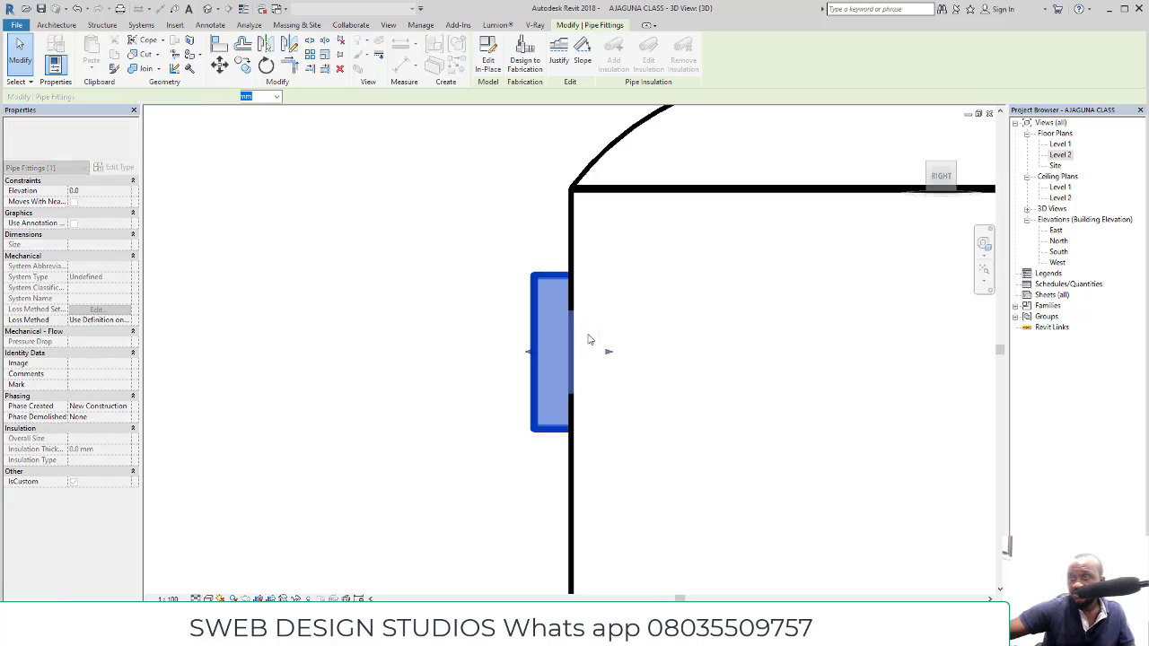
{"action": "left_click_drag", "start_coordinate": [614, 358], "coordinate": [602, 359]}
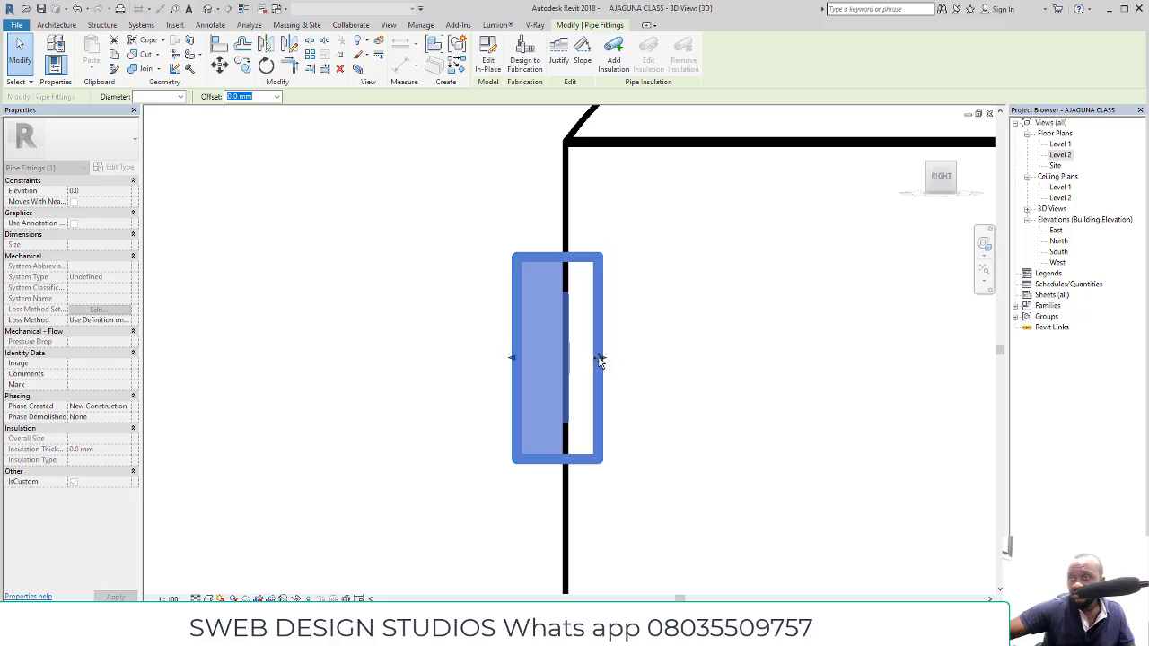
{"action": "left_click", "coordinate": [514, 357]}
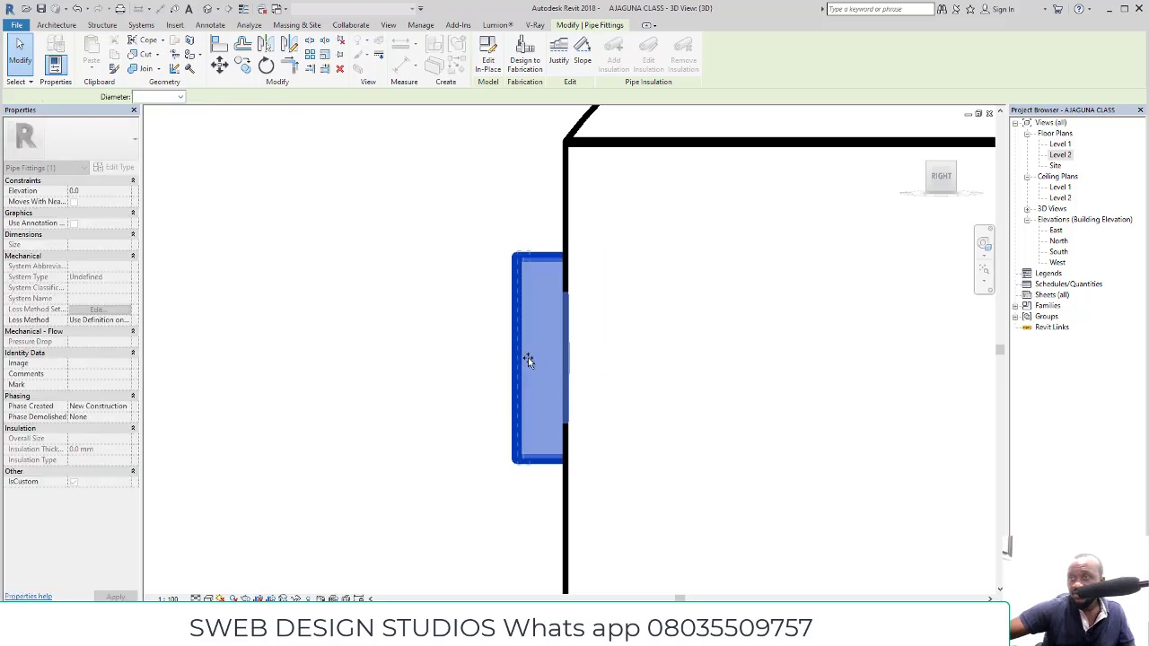
{"action": "left_click_drag", "start_coordinate": [539, 359], "coordinate": [537, 359]}
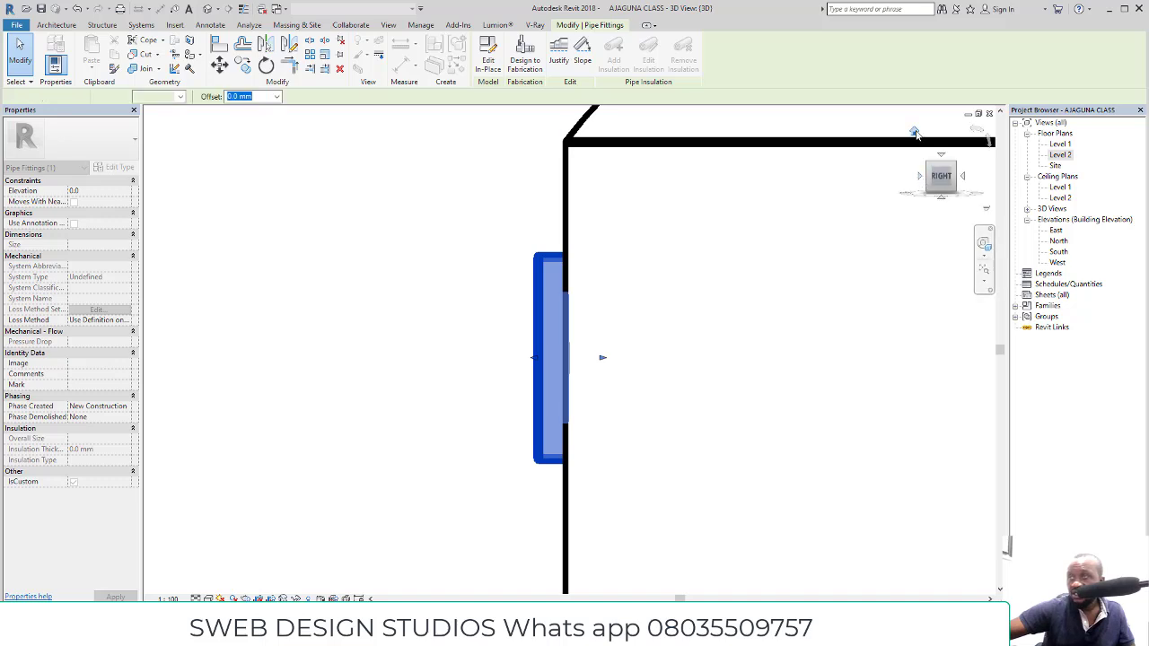
Return to the home 3D view, deselect the fitting and set the visual style to Realistic to inspect it on the tank
{"action": "left_click", "coordinate": [914, 131]}
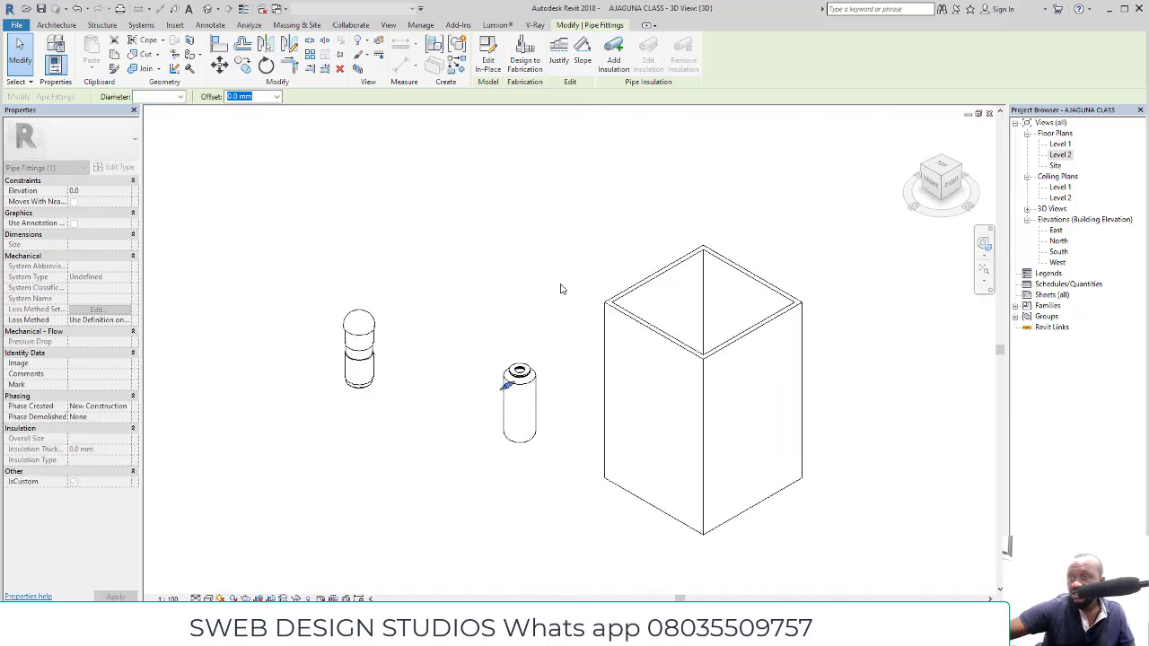
{"action": "scroll", "coordinate": [520, 397], "scroll_direction": "up", "scroll_amount": 3}
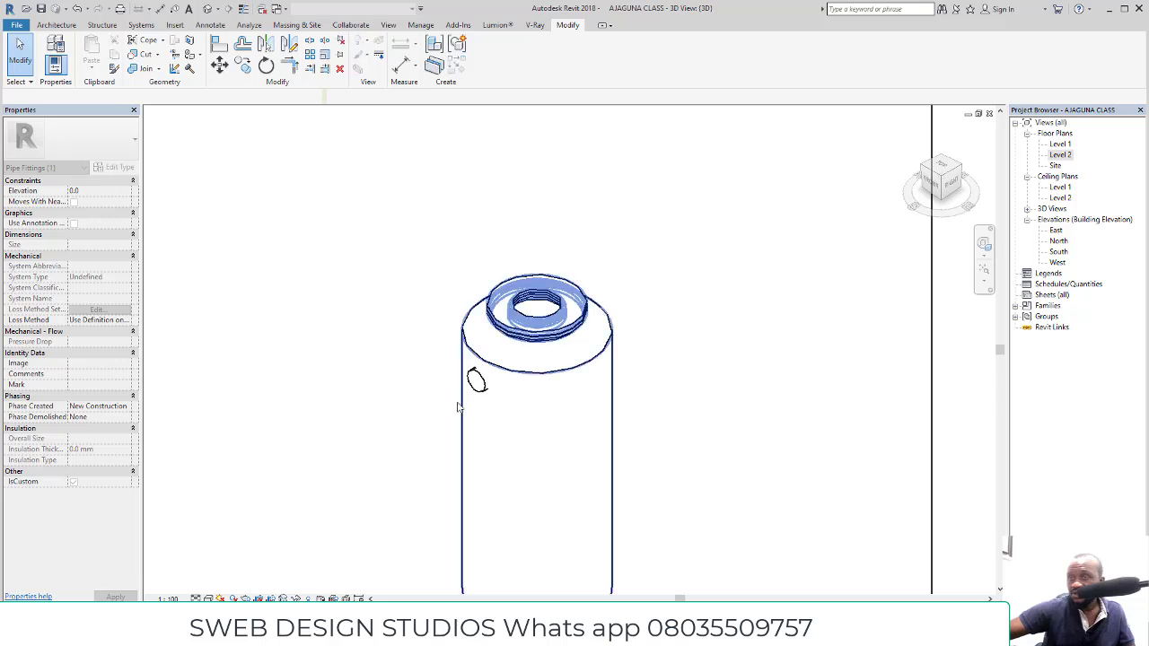
{"action": "key", "text": "Escape"}
{"action": "left_click", "coordinate": [208, 598]}
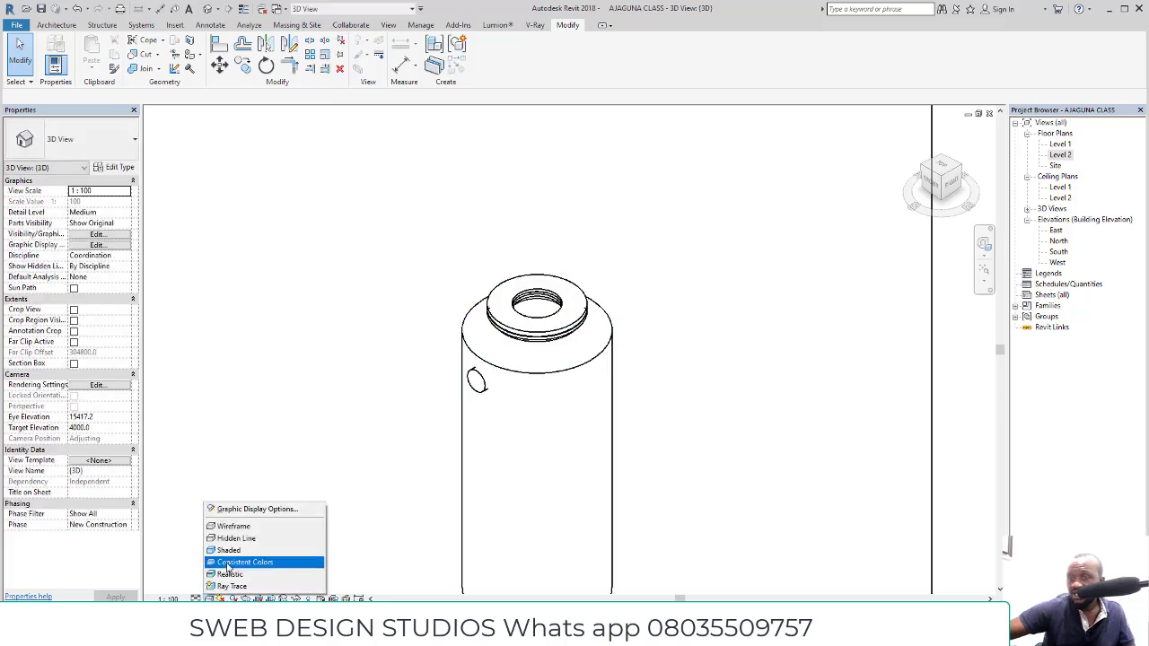
{"action": "left_click", "coordinate": [230, 574]}
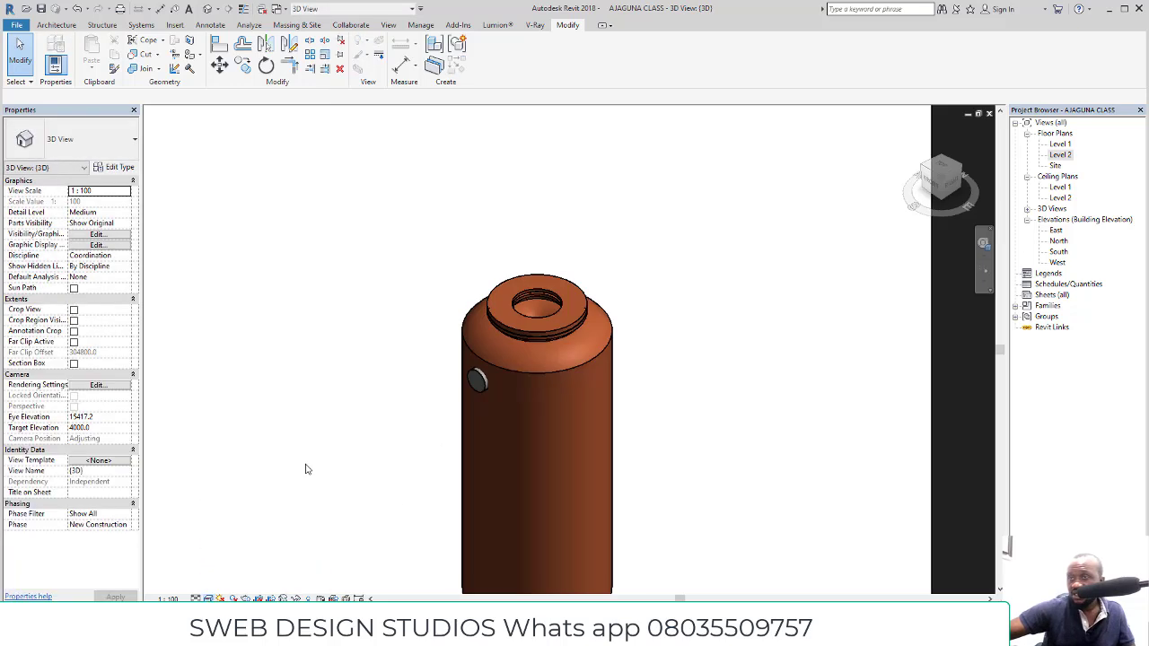
{"action": "scroll", "coordinate": [502, 372], "scroll_direction": "up", "scroll_amount": 5}
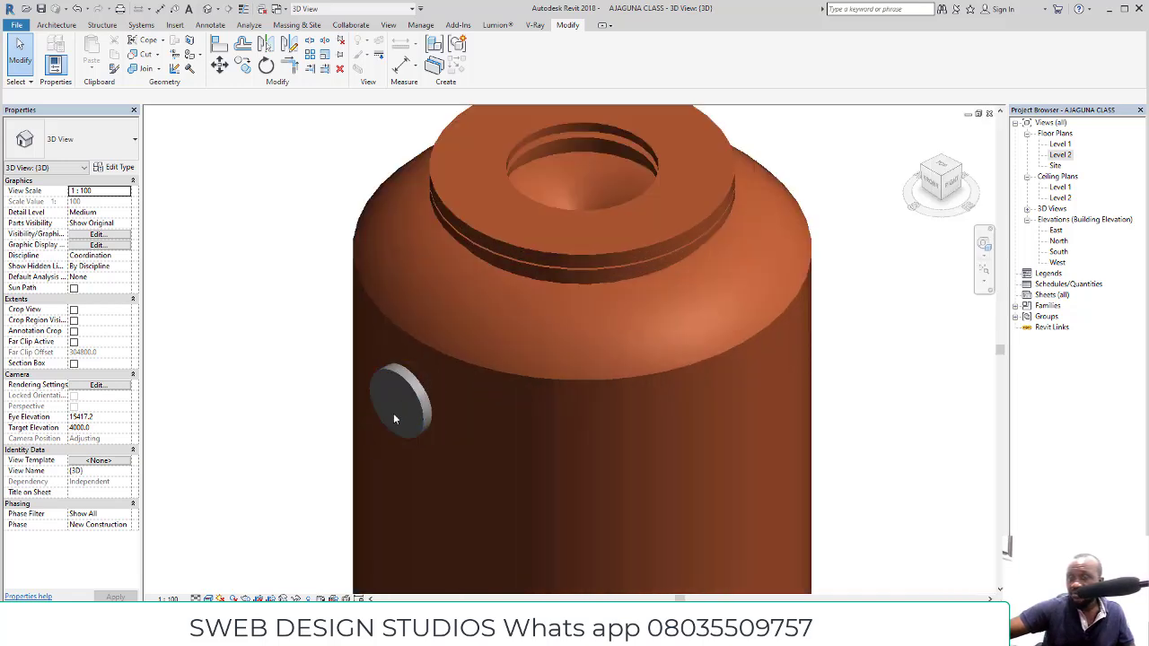
Start a new in-place model component in the Pipe Accessories category, accepting the name Pipe Accessories 1
{"action": "scroll", "coordinate": [407, 417], "scroll_direction": "down", "scroll_amount": 4}
{"action": "scroll", "coordinate": [449, 389], "scroll_direction": "down", "scroll_amount": 4}
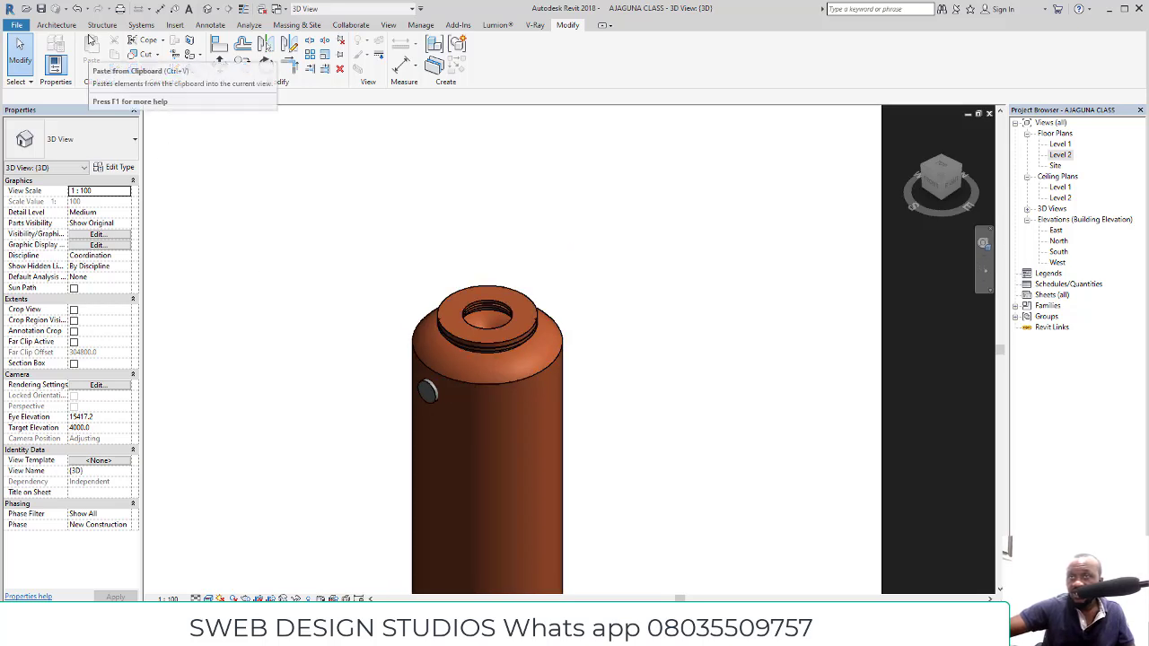
{"action": "left_click", "coordinate": [56, 24]}
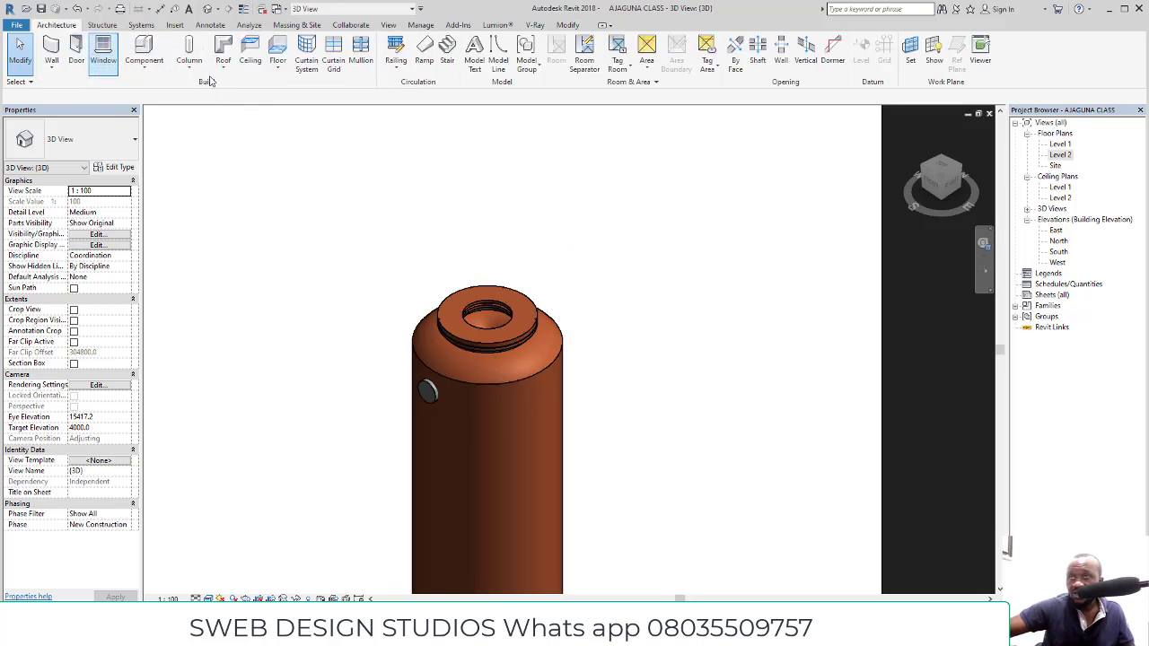
{"action": "left_click", "coordinate": [143, 65]}
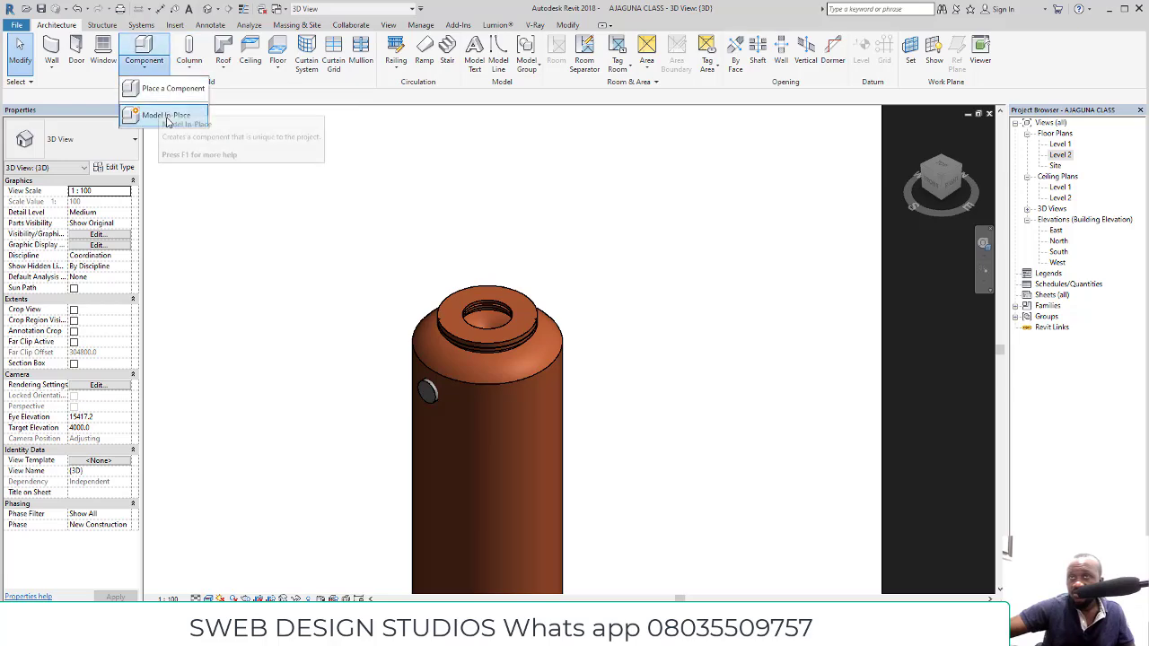
{"action": "left_click", "coordinate": [163, 115]}
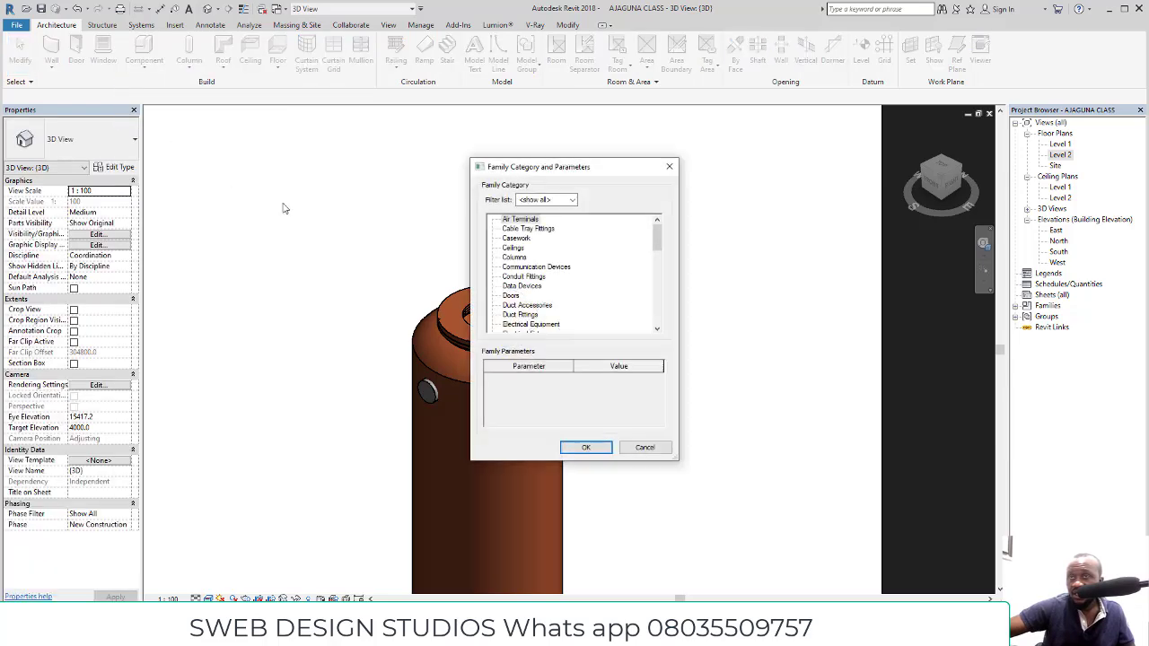
{"action": "scroll", "coordinate": [506, 299], "scroll_direction": "down", "scroll_amount": 2}
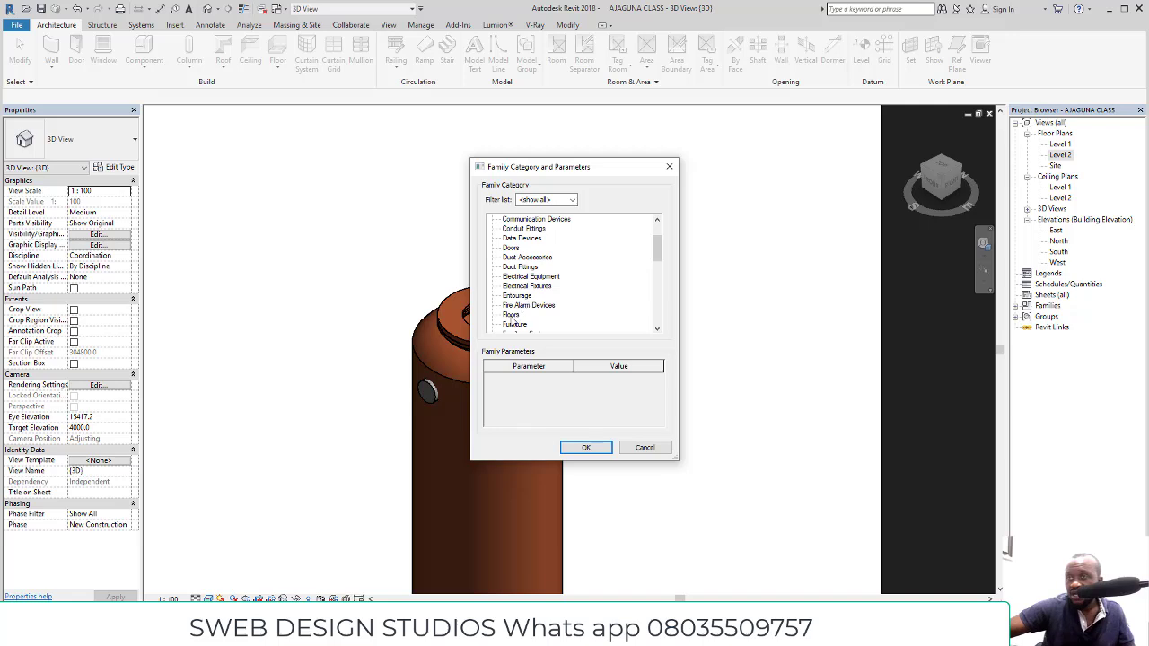
{"action": "scroll", "coordinate": [516, 316], "scroll_direction": "down", "scroll_amount": 3}
{"action": "left_click", "coordinate": [517, 316]}
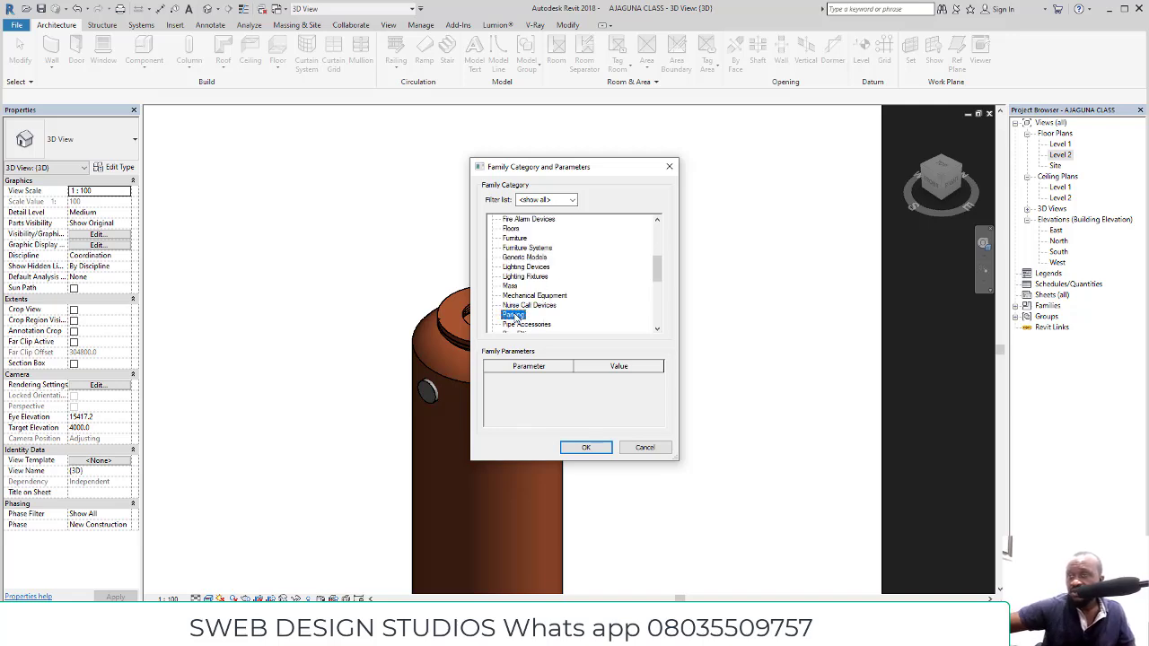
{"action": "scroll", "coordinate": [583, 294], "scroll_direction": "down", "scroll_amount": 1}
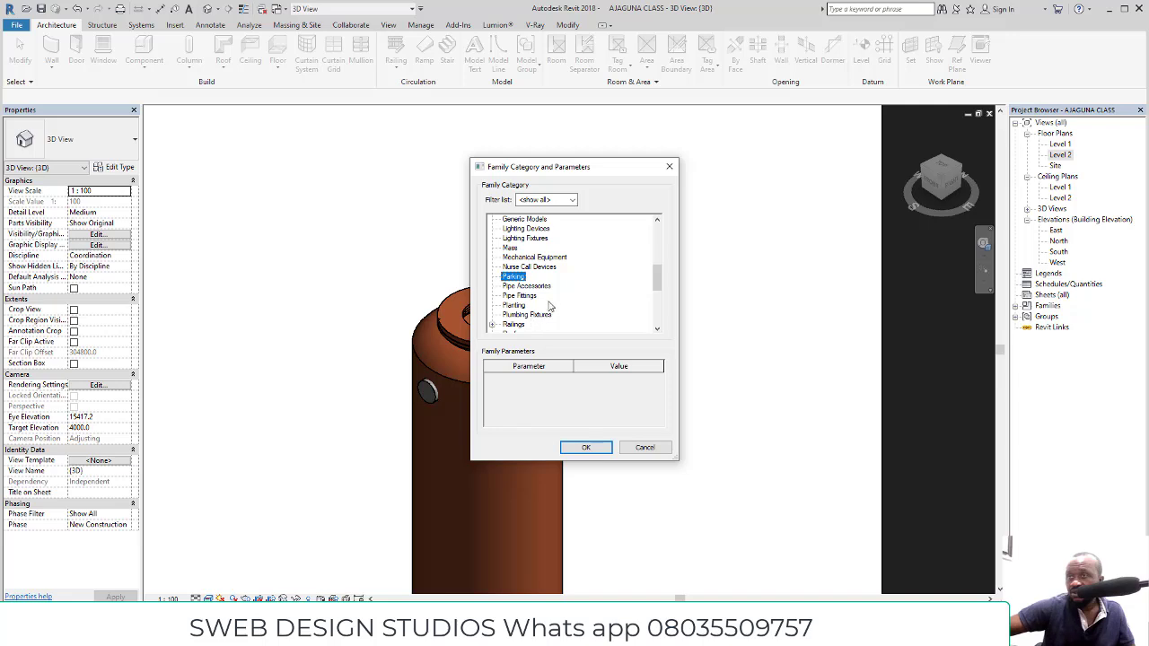
{"action": "left_click", "coordinate": [538, 285]}
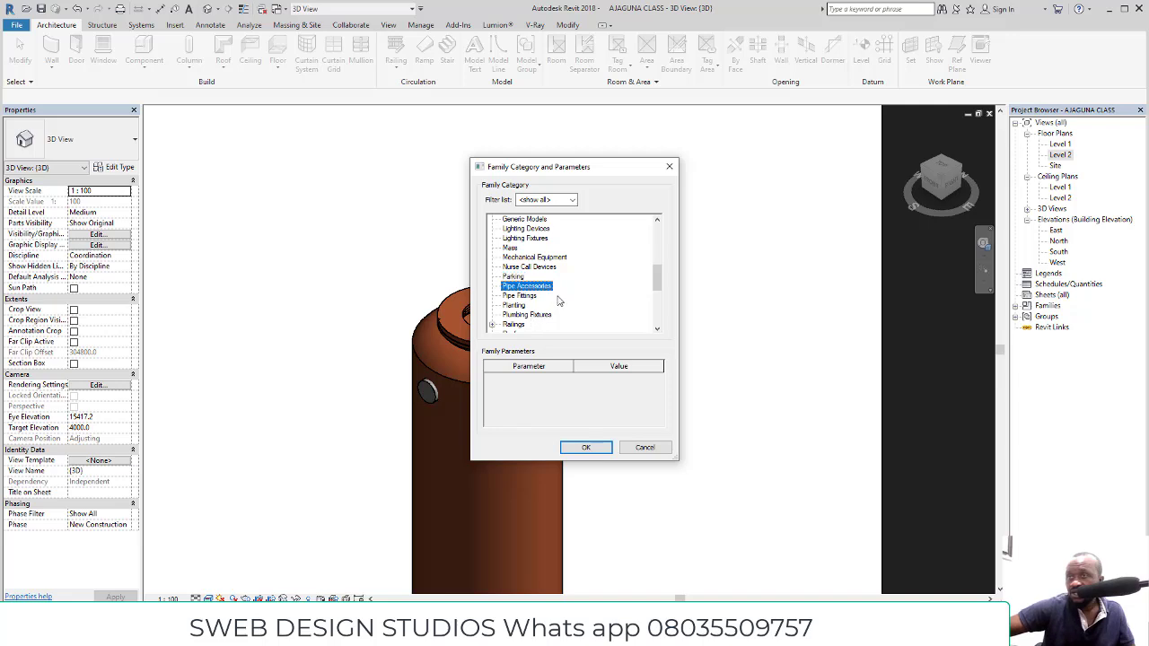
{"action": "left_click", "coordinate": [578, 447]}
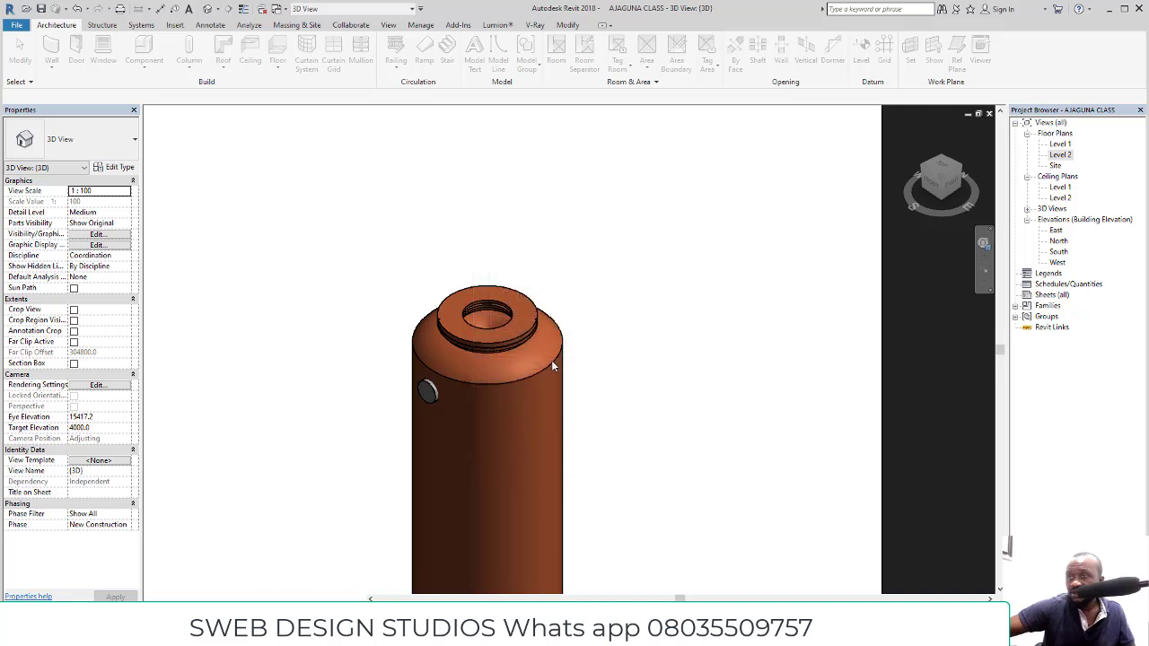
{"action": "left_click", "coordinate": [801, 156]}
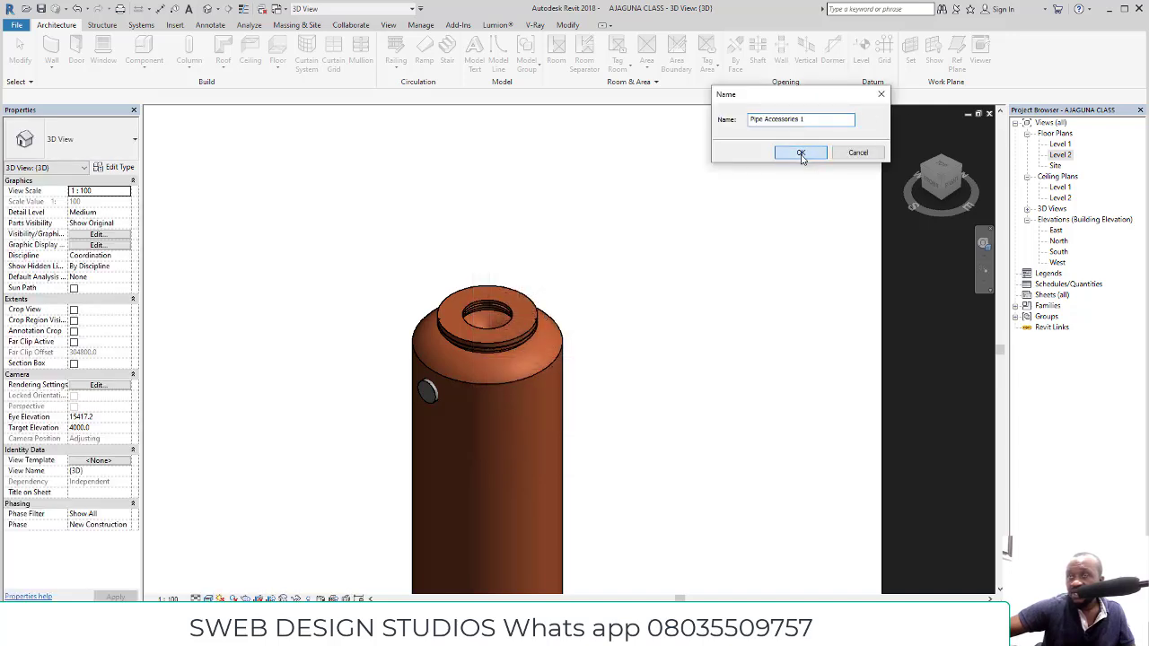
{"action": "left_click", "coordinate": [802, 154]}
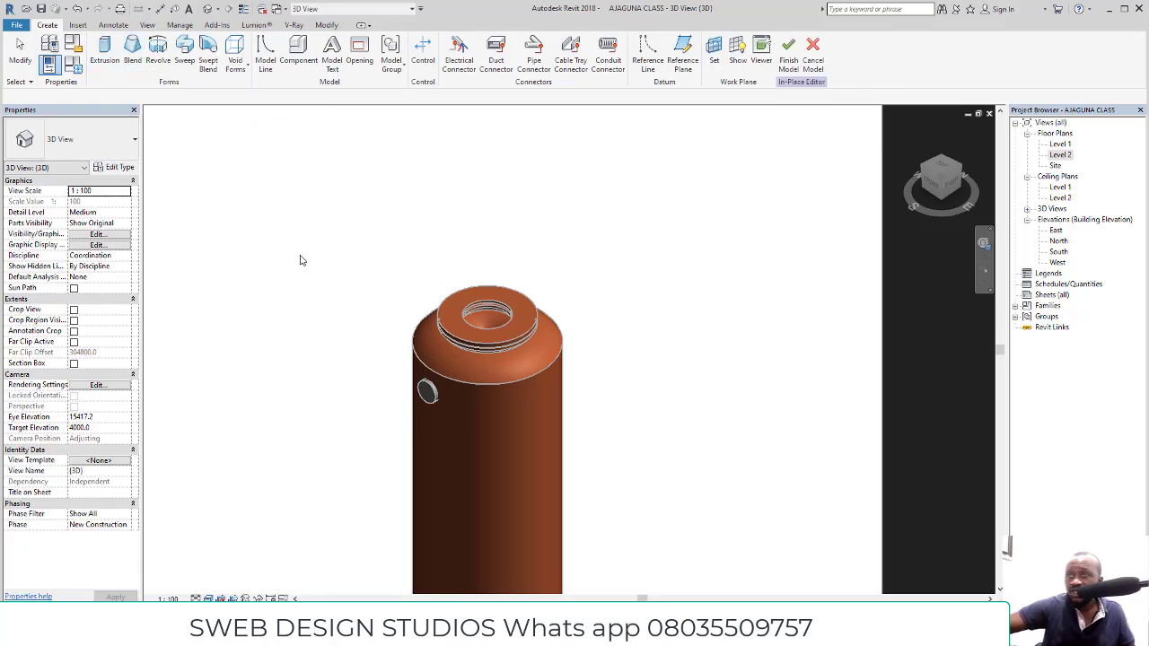
Start a Sweep with a sketched path and open the Level 1 floor plan to draw it
{"action": "scroll", "coordinate": [301, 261], "scroll_direction": "down", "scroll_amount": 2}
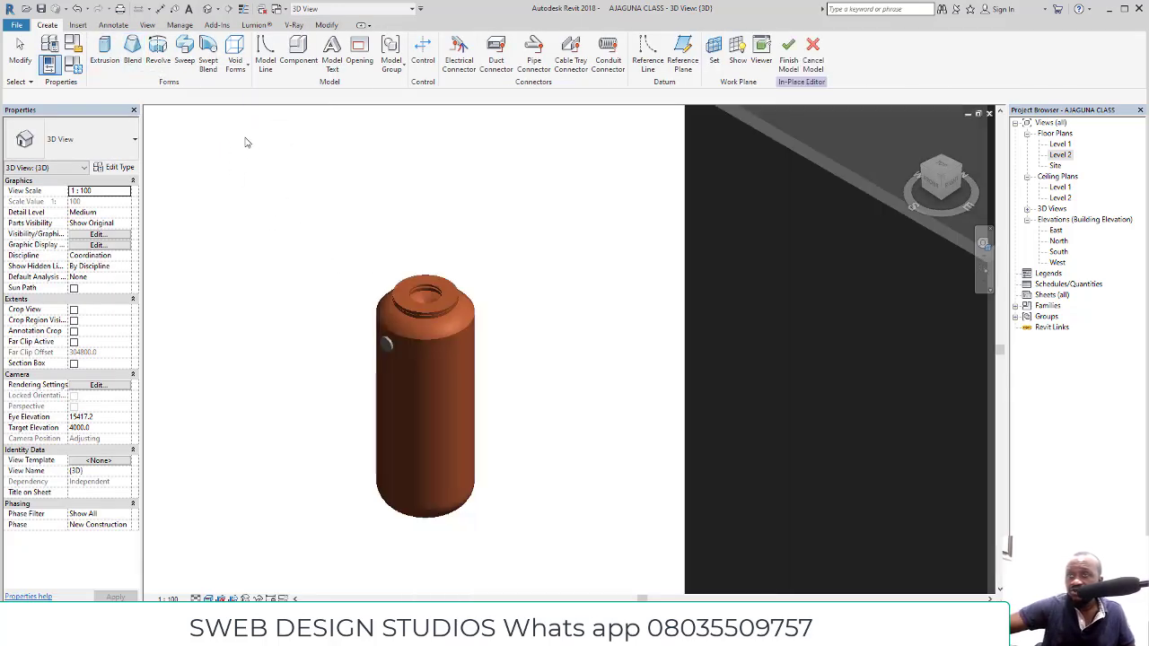
{"action": "left_click", "coordinate": [184, 56]}
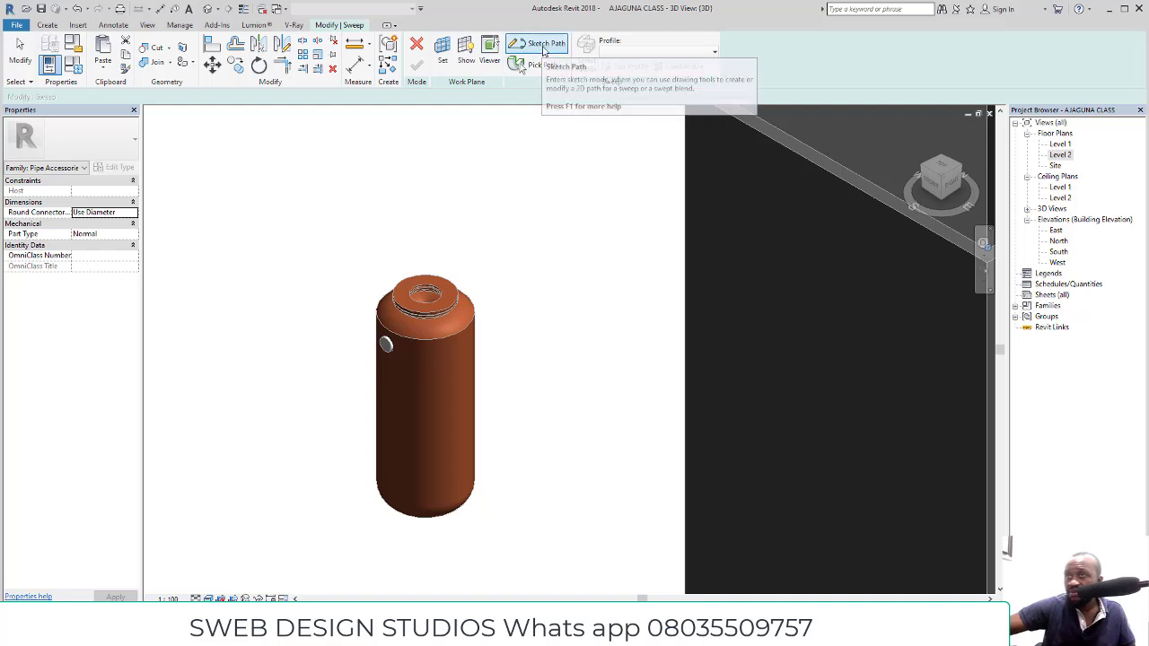
{"action": "left_click", "coordinate": [540, 43]}
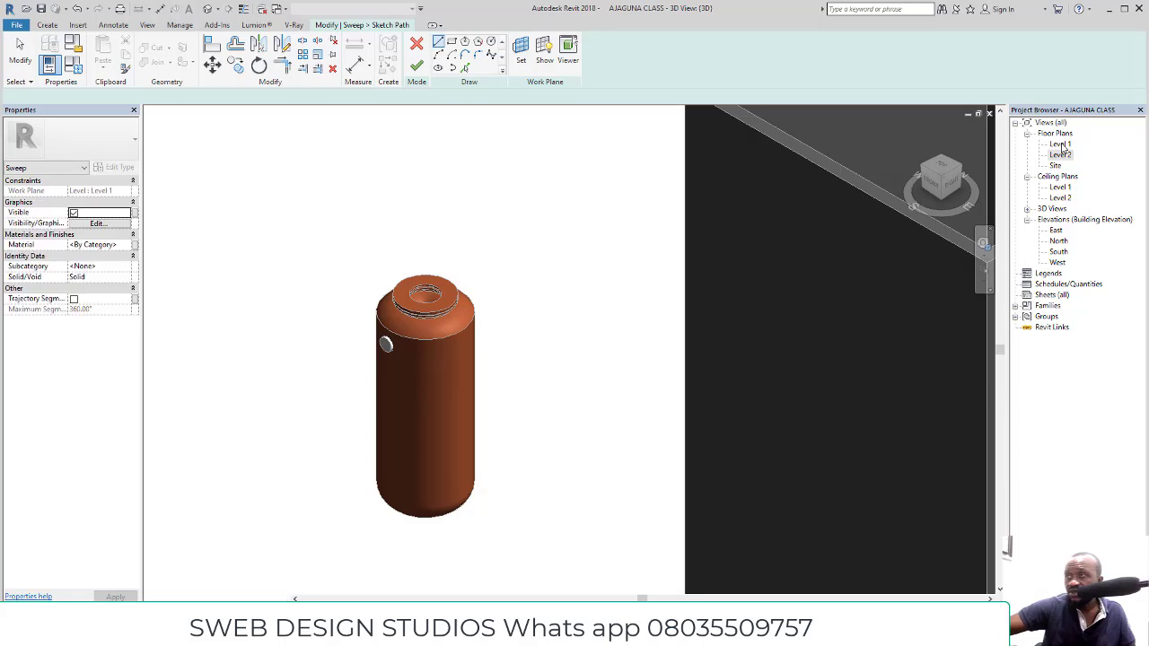
{"action": "double_click", "coordinate": [1059, 144]}
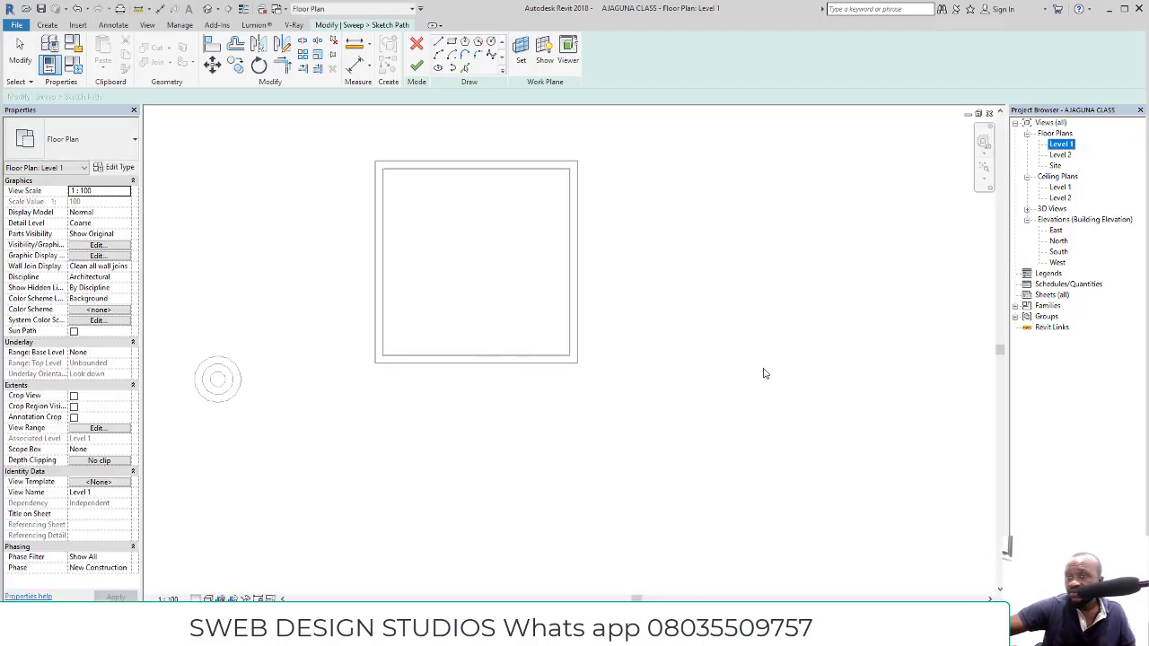
{"action": "scroll", "coordinate": [738, 358], "scroll_direction": "down", "scroll_amount": 2}
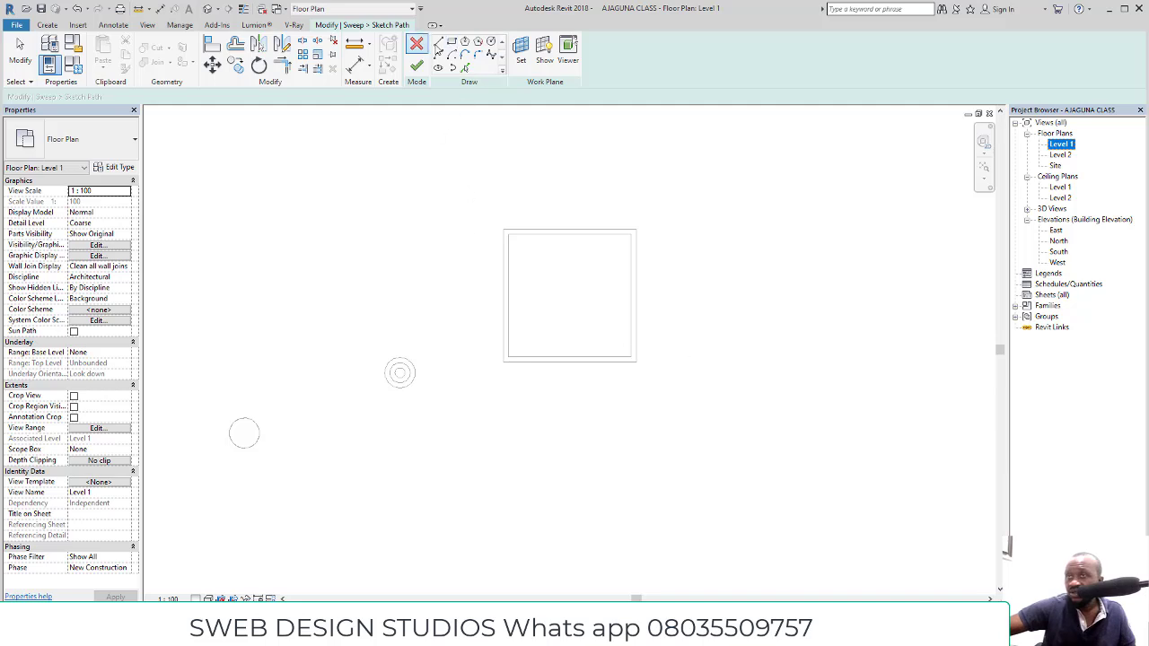
Sketch the sweep path from the tank's lower edge: about 800 mm down, 6000 mm across and 1812 mm up to the box's outer wall
{"action": "left_click", "coordinate": [439, 42]}
{"action": "scroll", "coordinate": [421, 400], "scroll_direction": "up", "scroll_amount": 3}
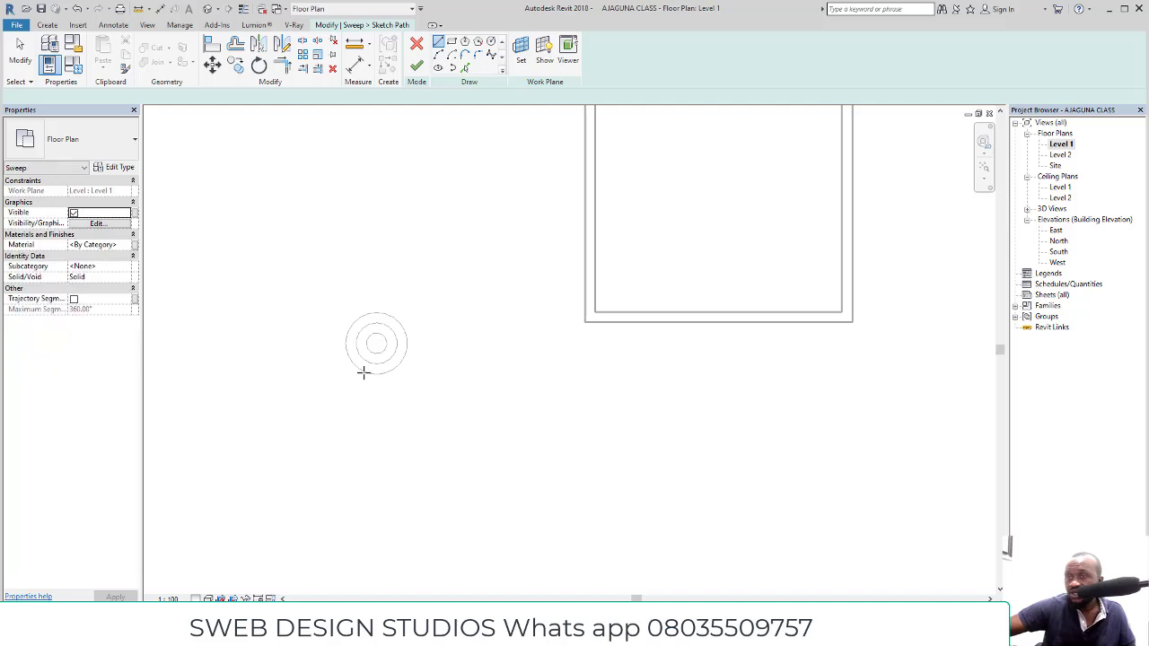
{"action": "scroll", "coordinate": [364, 372], "scroll_direction": "up", "scroll_amount": 3}
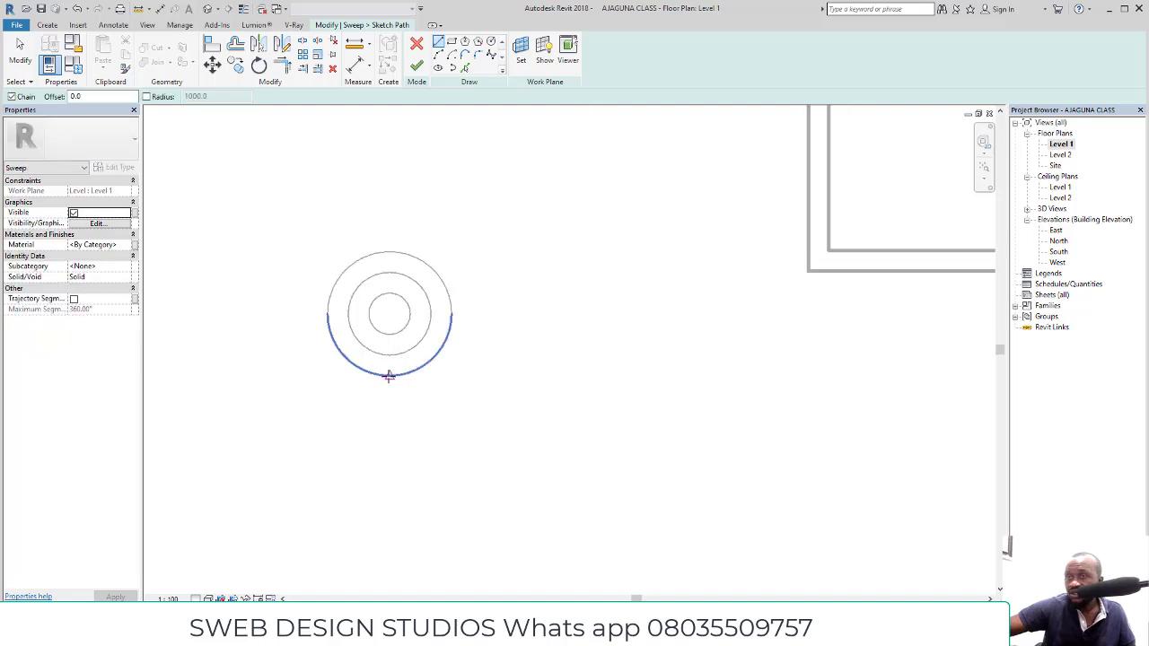
{"action": "scroll", "coordinate": [387, 379], "scroll_direction": "down", "scroll_amount": 3}
{"action": "left_click", "coordinate": [389, 384]}
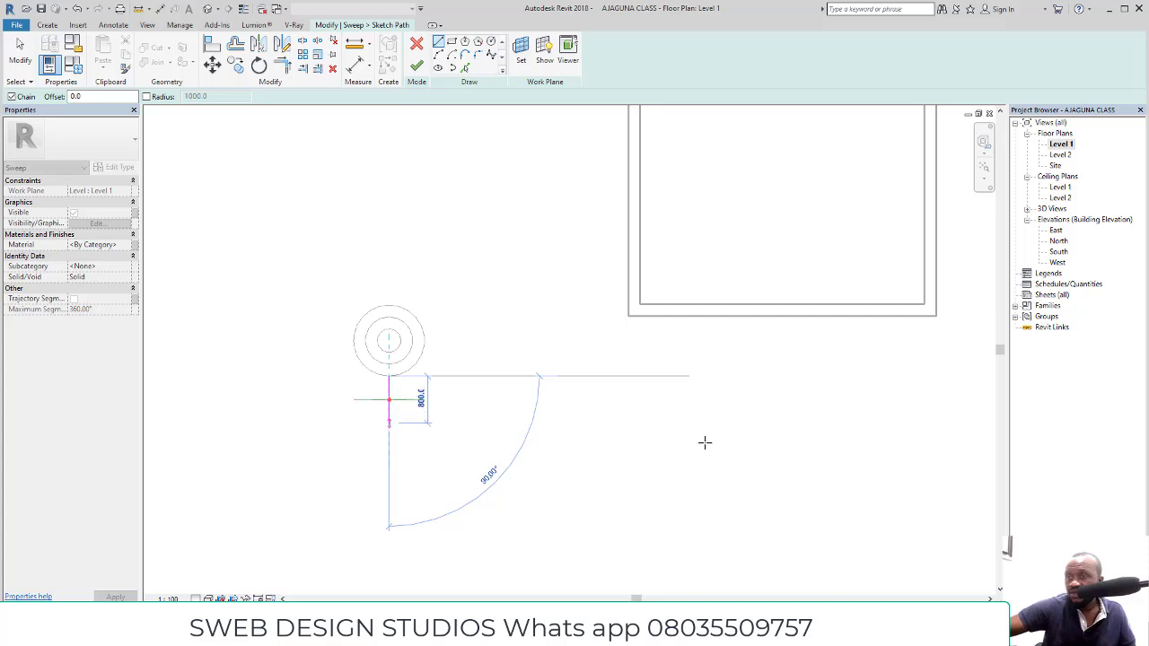
{"action": "left_click", "coordinate": [389, 423]}
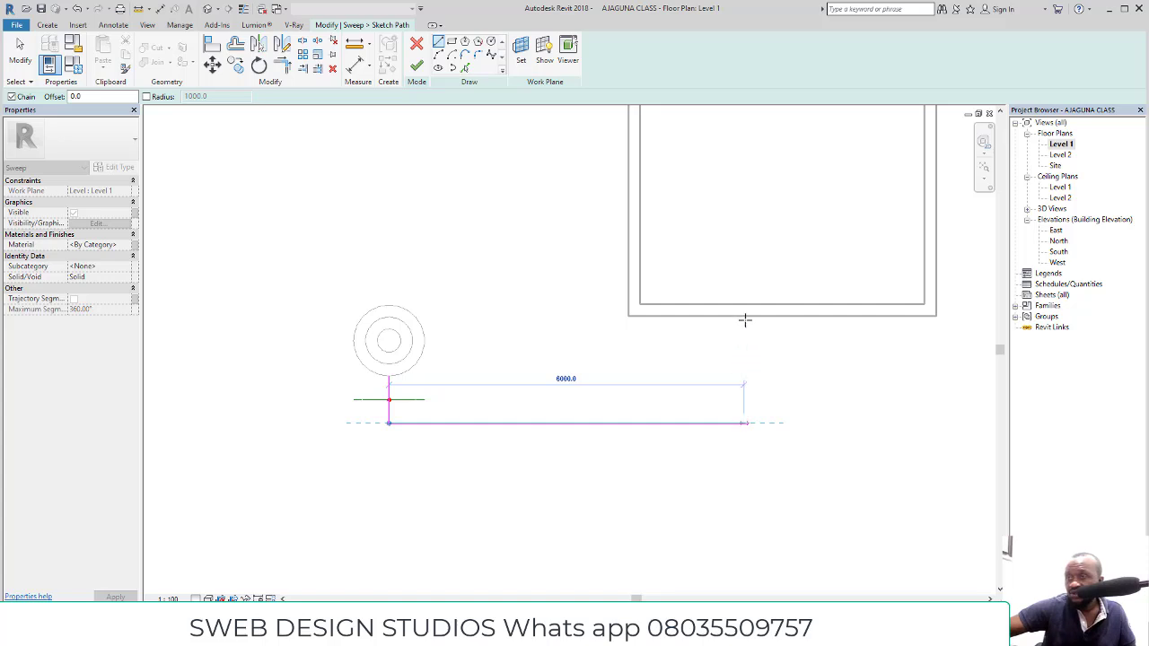
{"action": "left_click", "coordinate": [747, 370]}
{"action": "scroll", "coordinate": [748, 371], "scroll_direction": "up", "scroll_amount": 2}
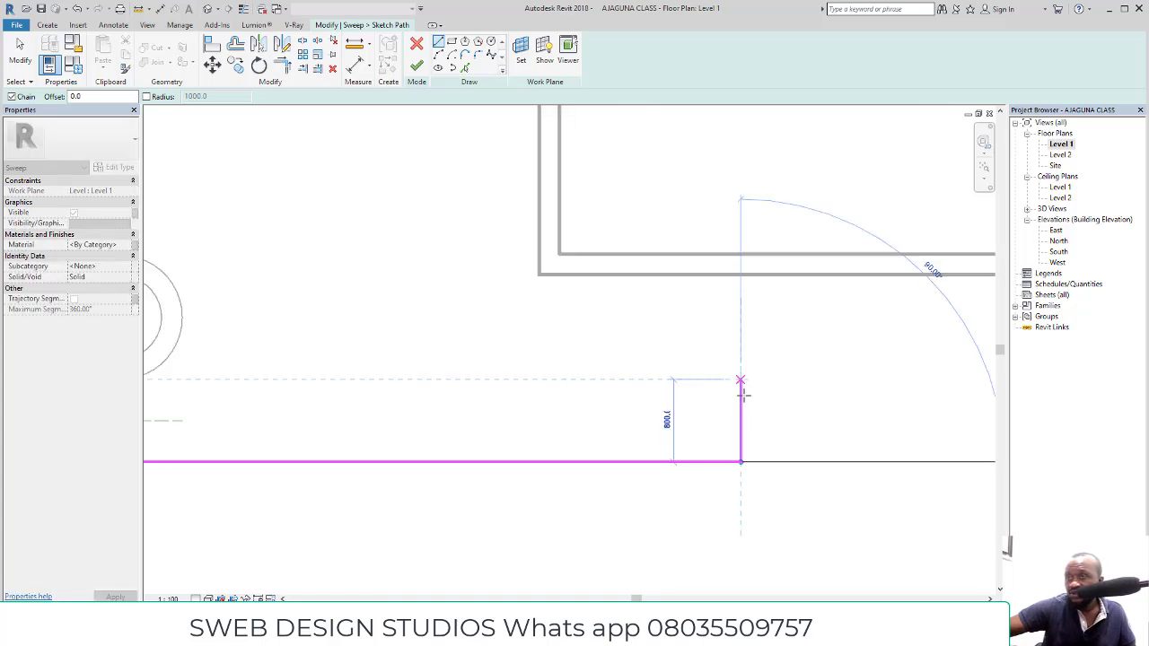
{"action": "left_click", "coordinate": [740, 275]}
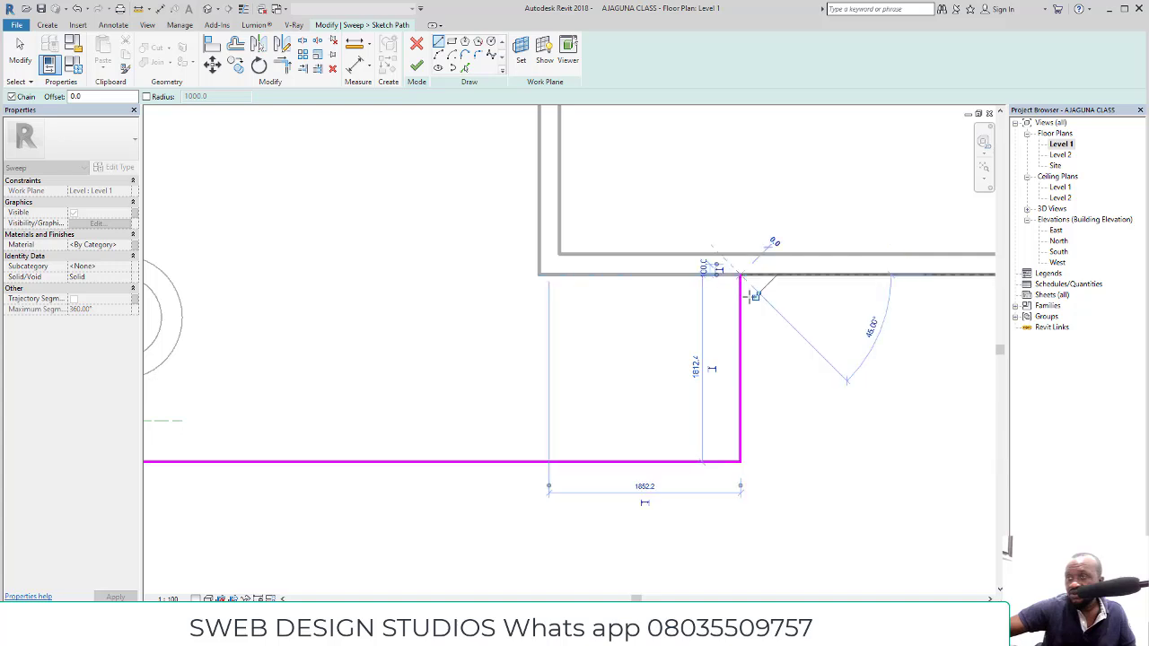
Stop drawing lines and undo the stray slanted segment drawn from the box's wall
{"action": "left_click", "coordinate": [165, 236]}
{"action": "key", "text": "Escape"}
{"action": "key", "text": "Escape"}
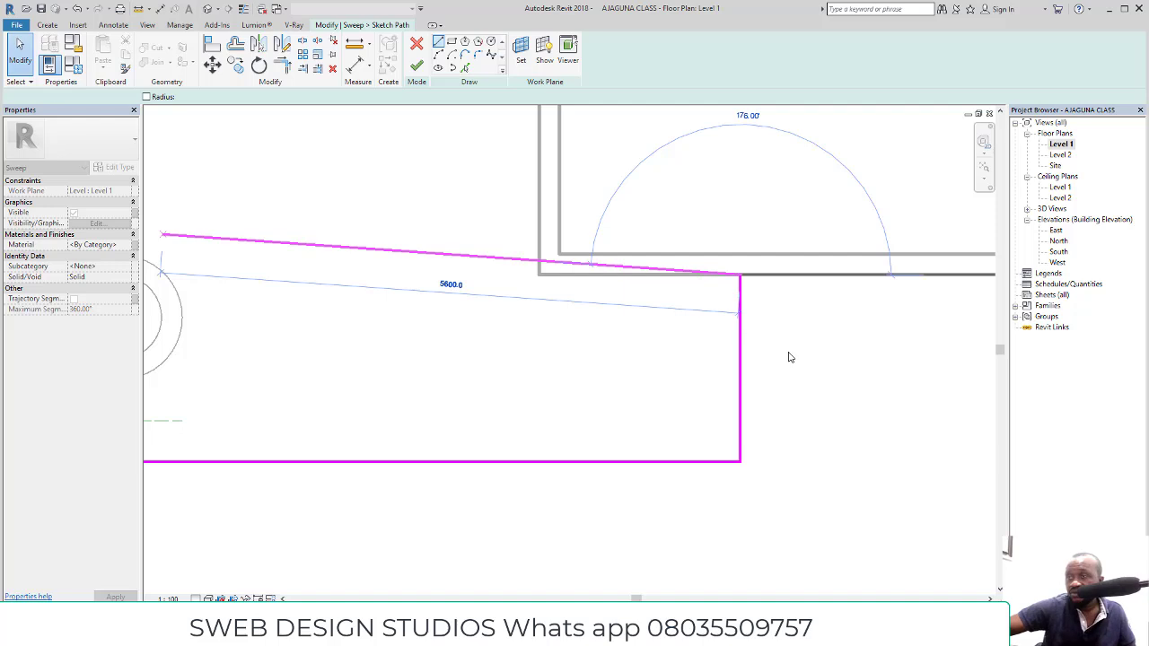
{"action": "key", "text": "ctrl+z"}
{"action": "scroll", "coordinate": [787, 356], "scroll_direction": "down", "scroll_amount": 2}
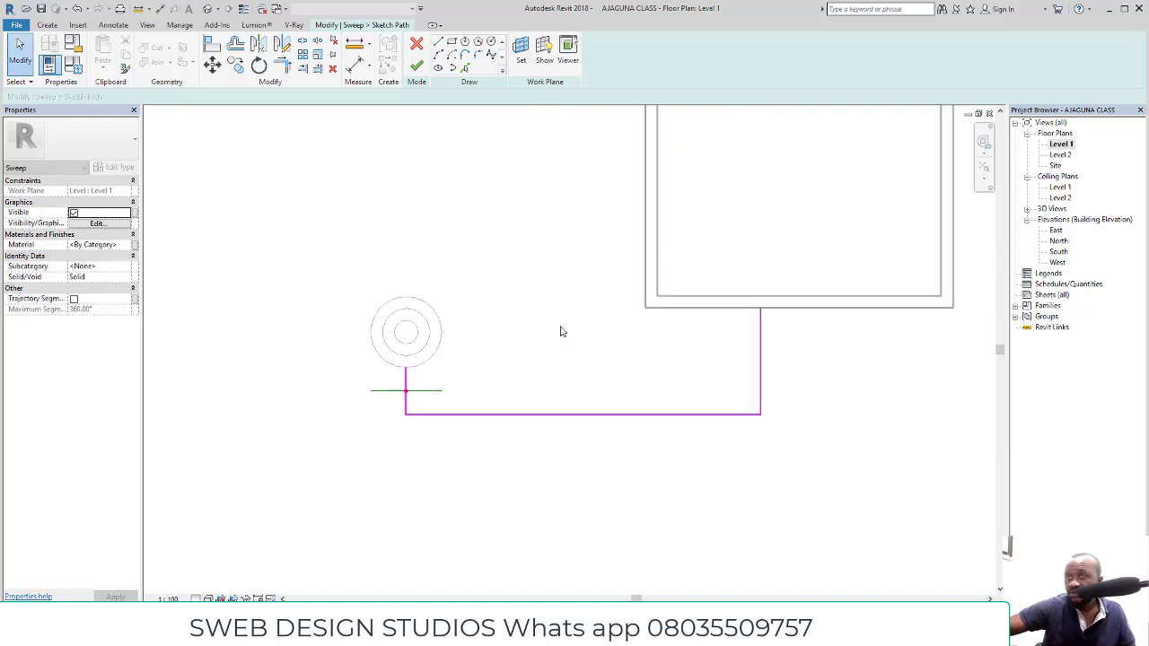
{"action": "scroll", "coordinate": [783, 413], "scroll_direction": "up", "scroll_amount": 4}
{"action": "scroll", "coordinate": [783, 410], "scroll_direction": "up", "scroll_amount": 1}
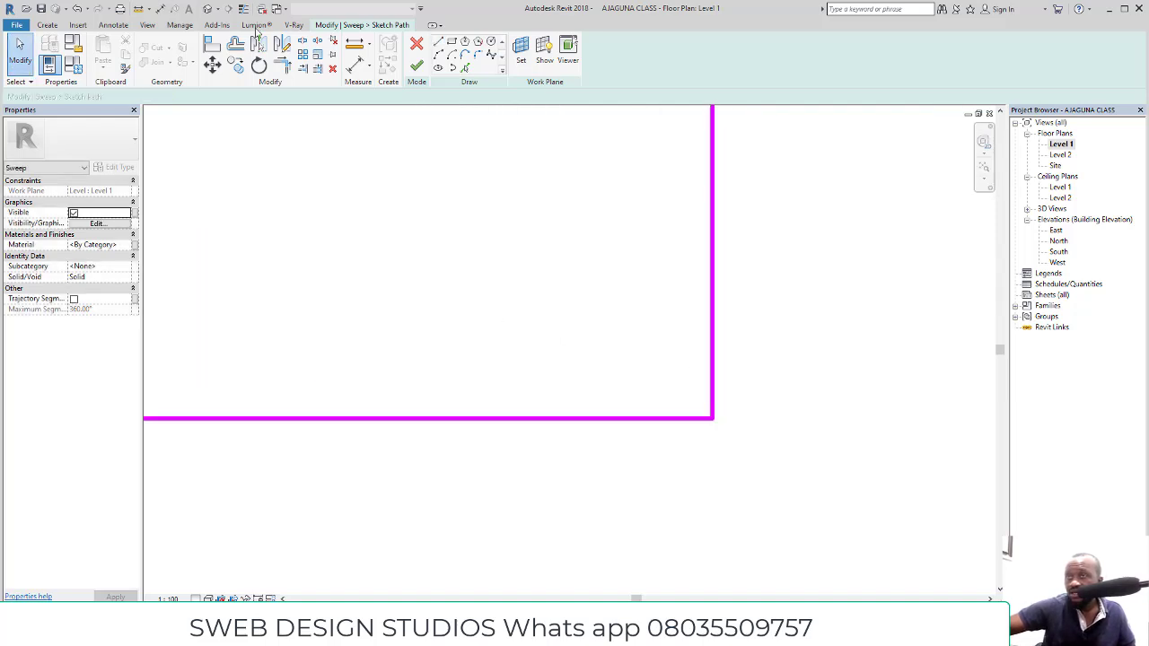
{"action": "left_click", "coordinate": [439, 55]}
{"action": "scroll", "coordinate": [709, 407], "scroll_direction": "up", "scroll_amount": 1}
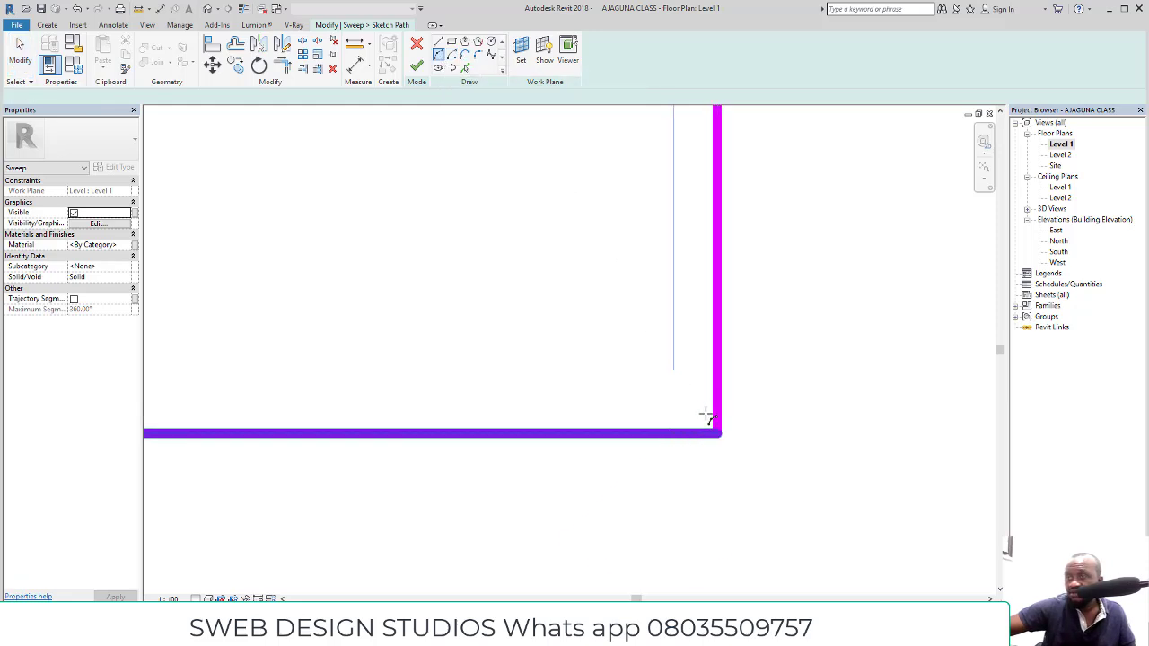
{"action": "left_click", "coordinate": [673, 433]}
{"action": "left_click", "coordinate": [717, 403]}
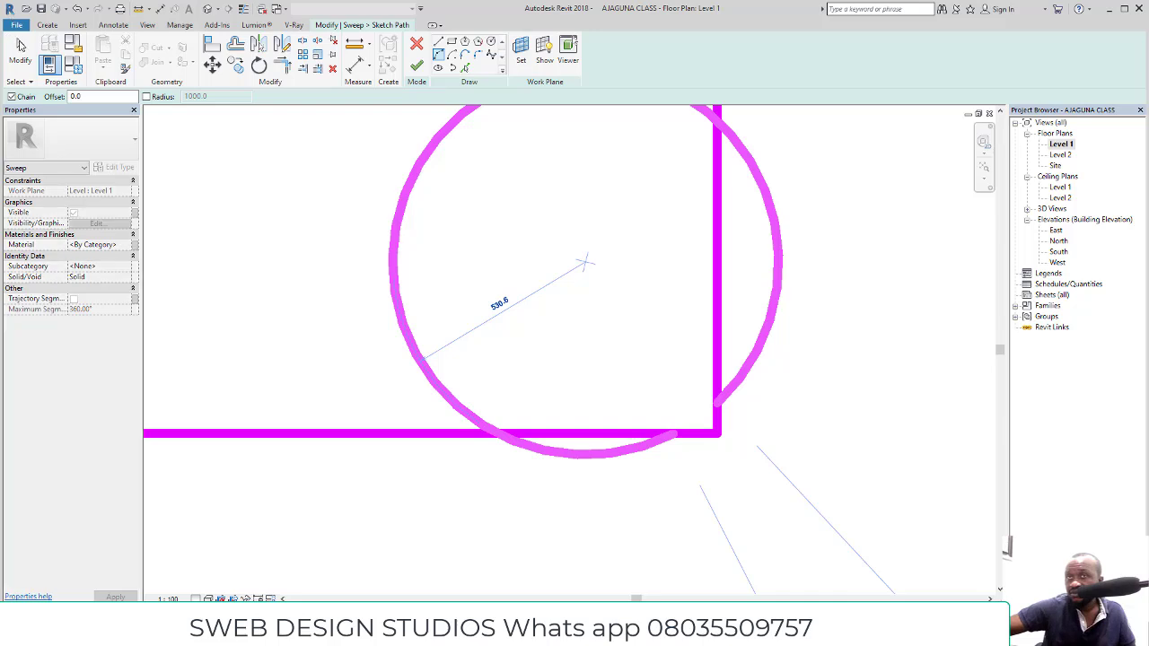
{"action": "key", "text": "Escape"}
{"action": "key", "text": "Escape"}
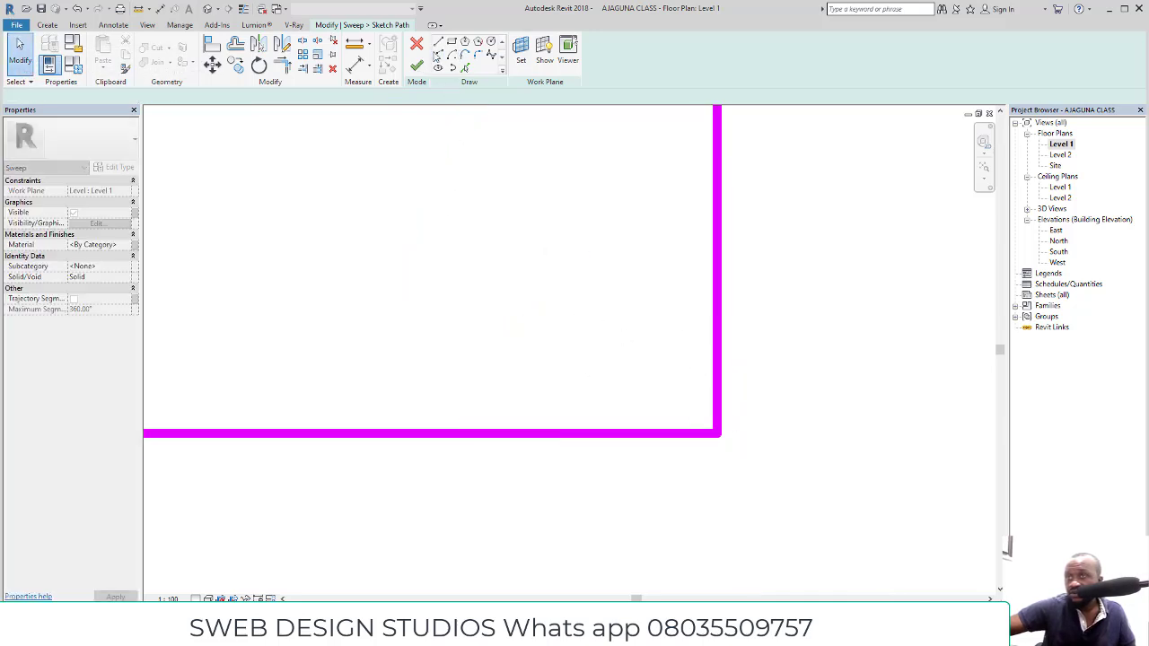
Draw an arc of about 140 mm radius at the path's corner near the box and trim both path lines to it
{"action": "left_click", "coordinate": [665, 435]}
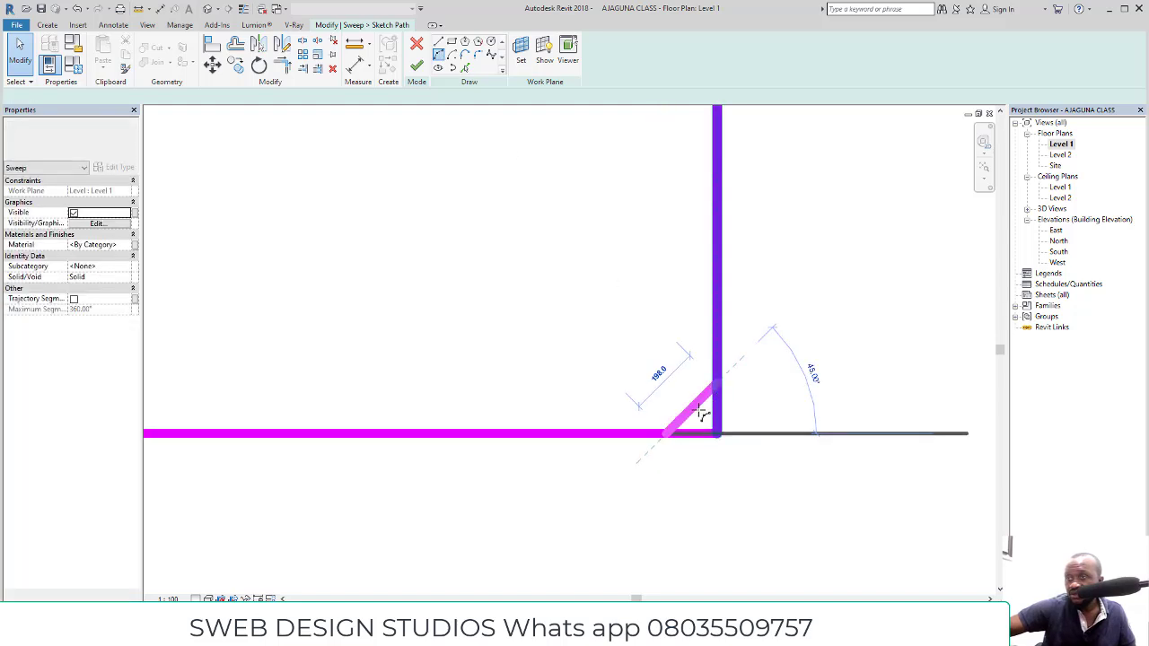
{"action": "left_click", "coordinate": [717, 388]}
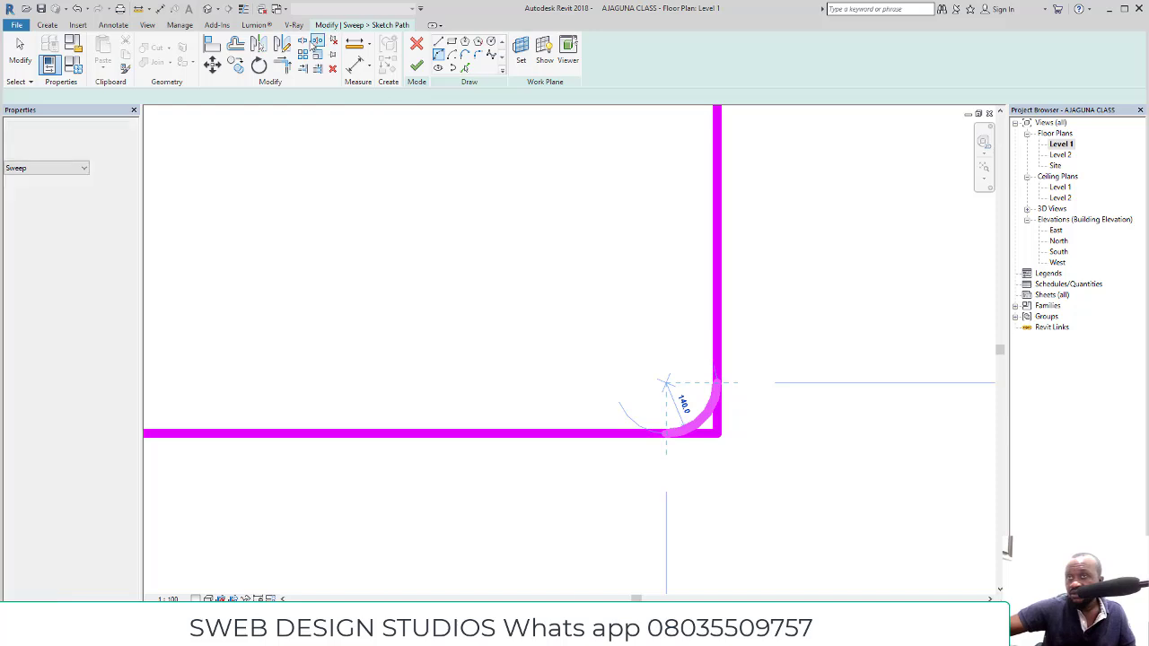
{"action": "left_click", "coordinate": [282, 66]}
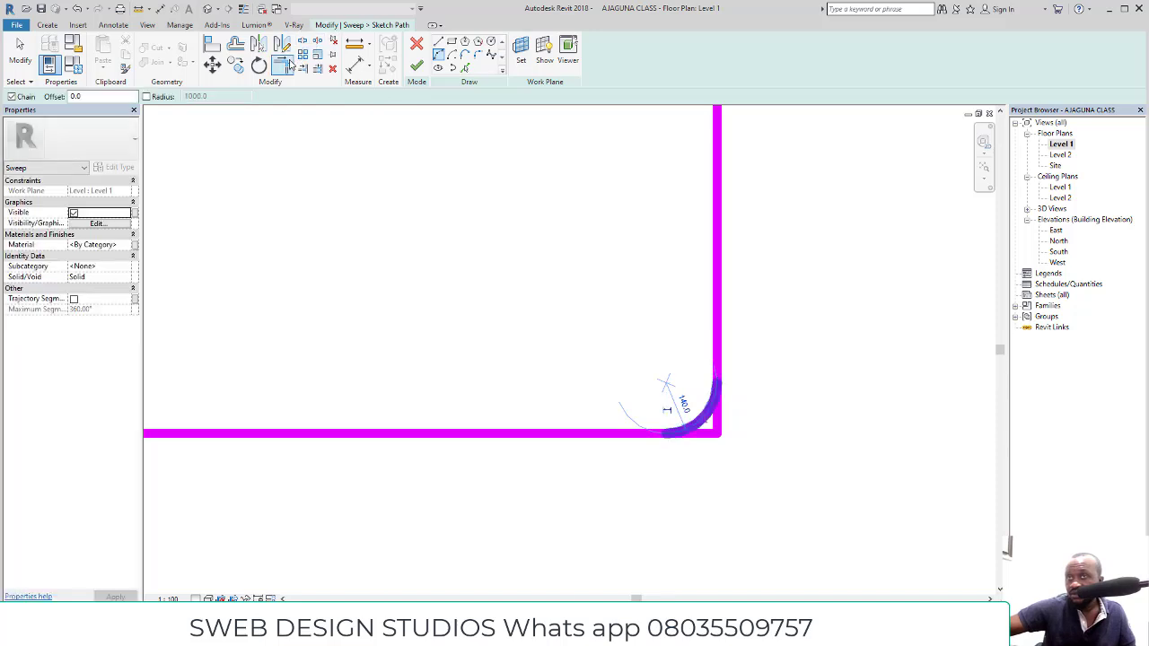
{"action": "left_click", "coordinate": [707, 411]}
{"action": "left_click", "coordinate": [716, 376]}
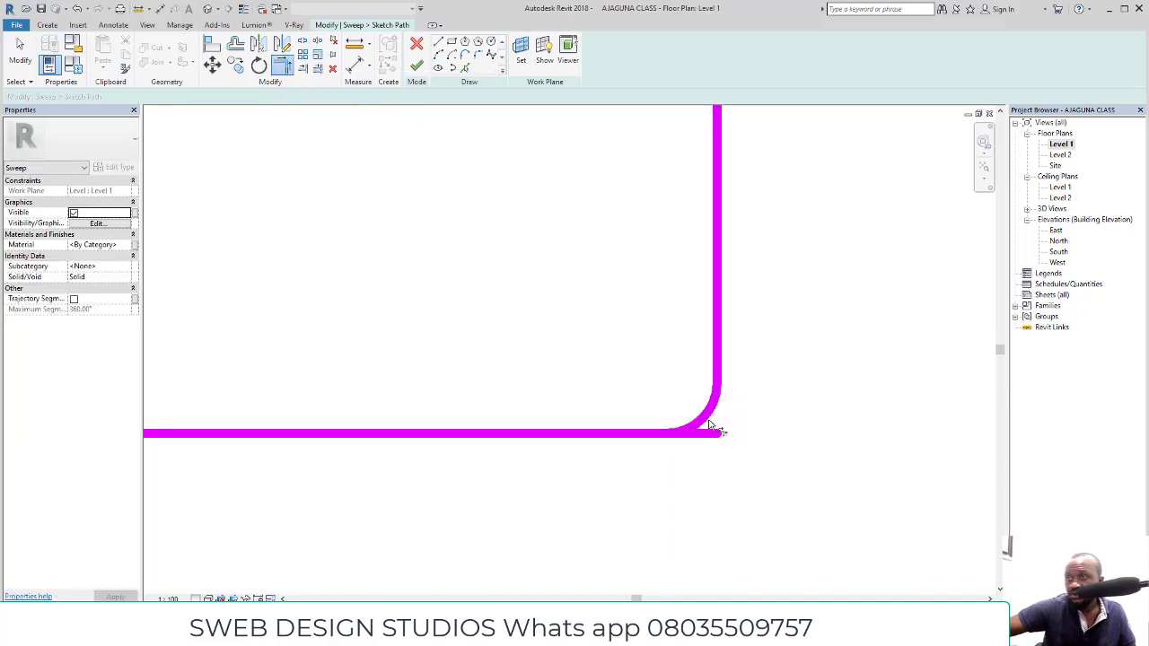
{"action": "left_click", "coordinate": [694, 424]}
{"action": "scroll", "coordinate": [808, 449], "scroll_direction": "down", "scroll_amount": 4}
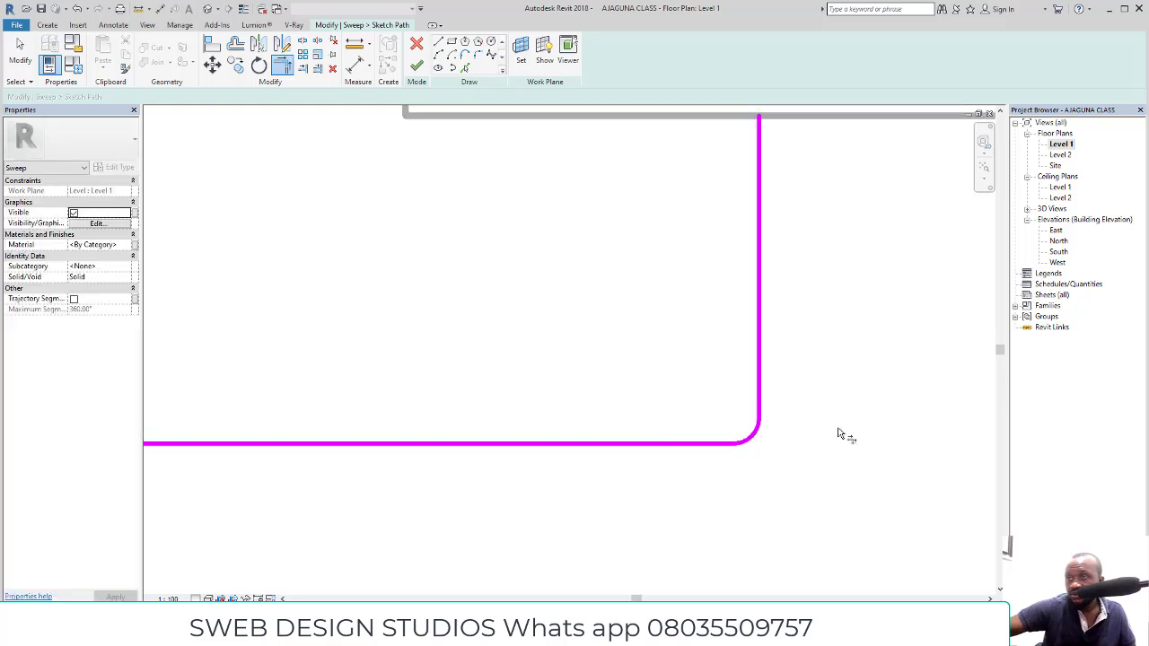
Draw an arc of about 297 mm radius across the path's corner below the tank
{"action": "scroll", "coordinate": [165, 440], "scroll_direction": "up", "scroll_amount": 1}
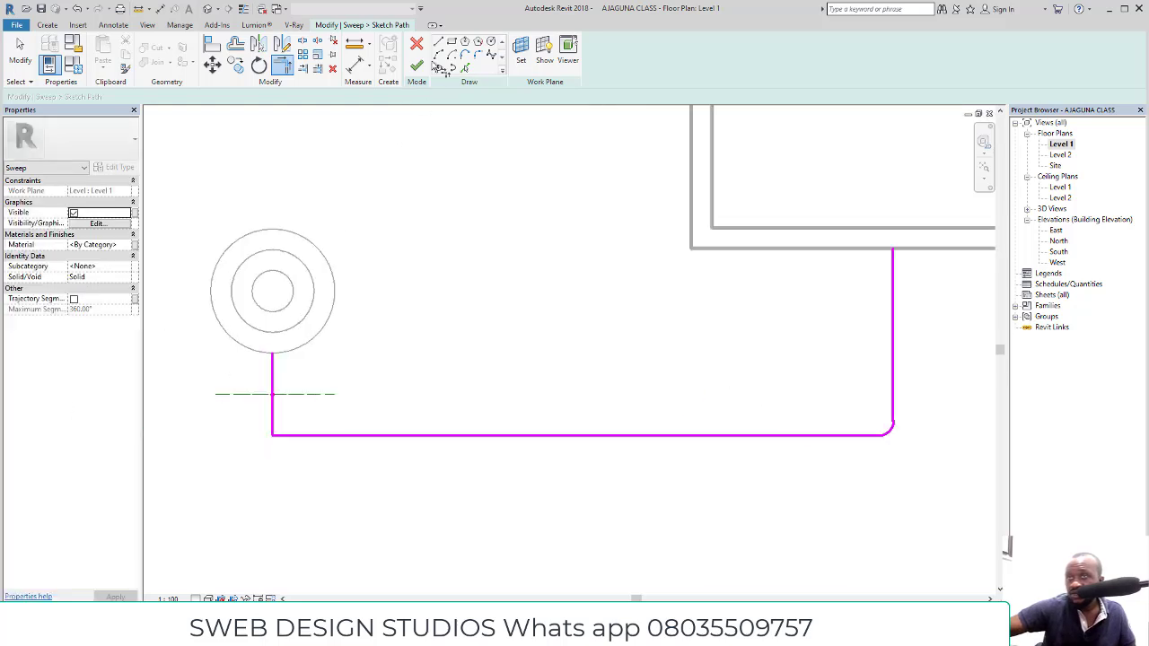
{"action": "left_click", "coordinate": [428, 439]}
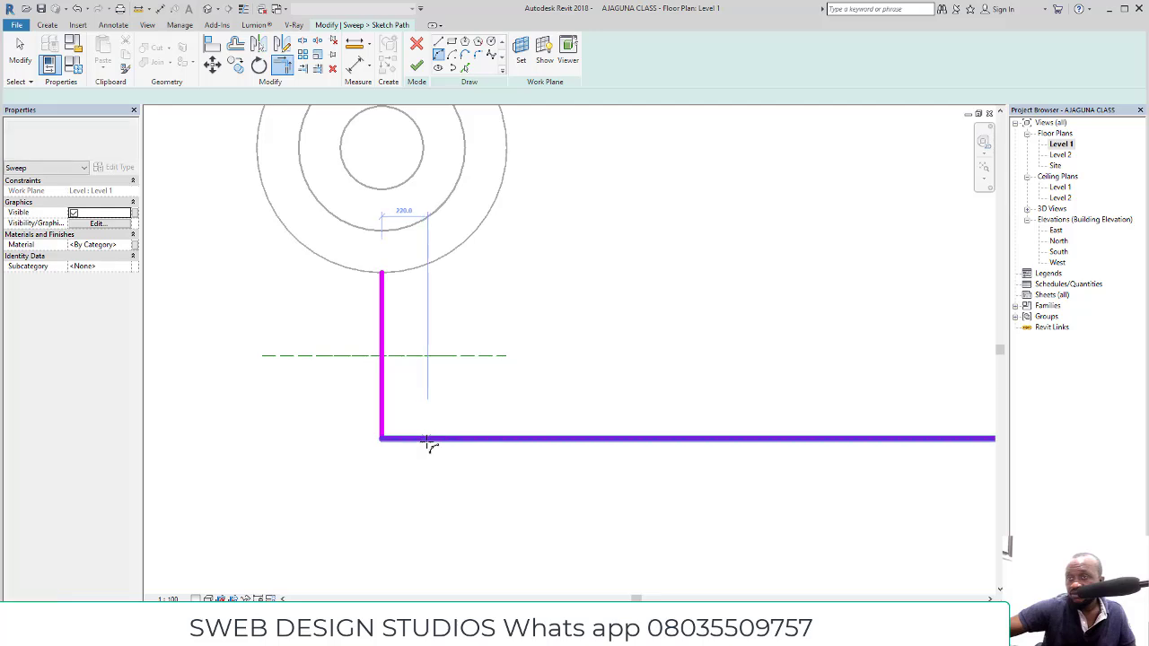
{"action": "left_click", "coordinate": [427, 439]}
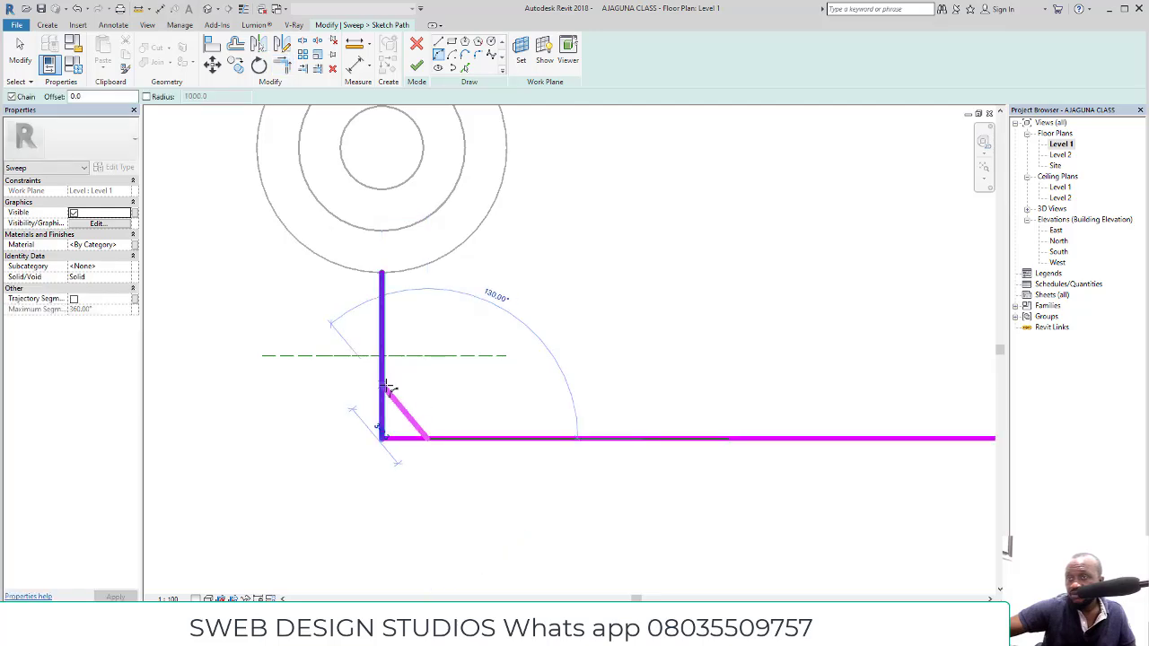
{"action": "left_click", "coordinate": [386, 386]}
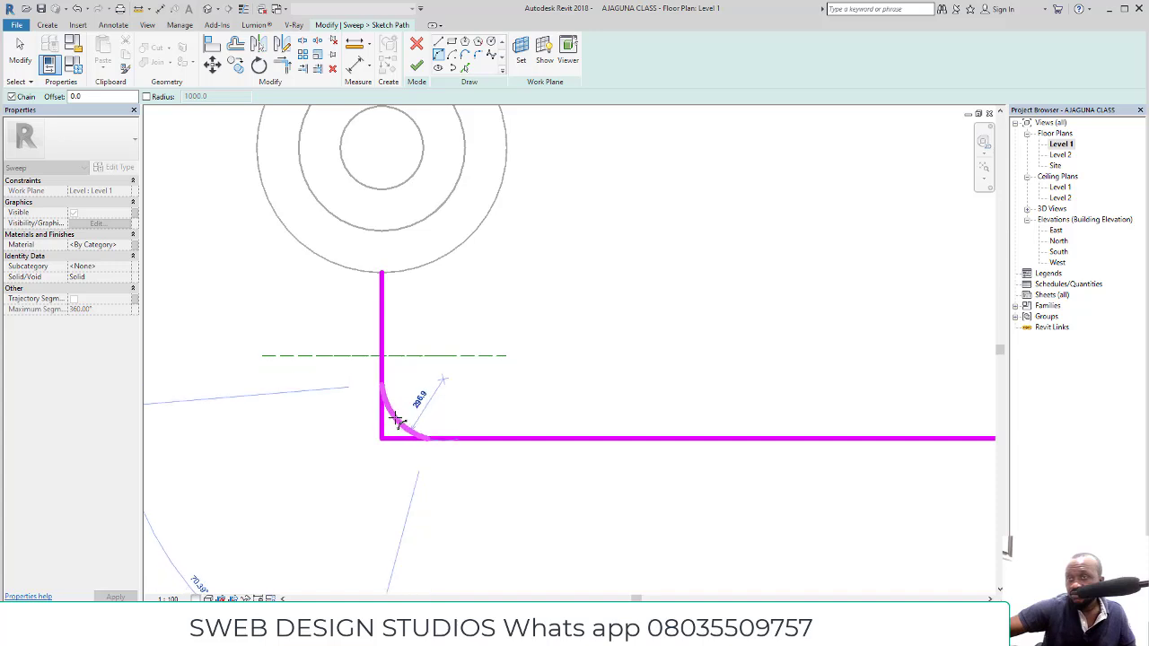
{"action": "left_click", "coordinate": [396, 419]}
Trim both path lines to the arc near the tank and finish the sweep path sketch
{"action": "left_click", "coordinate": [281, 65]}
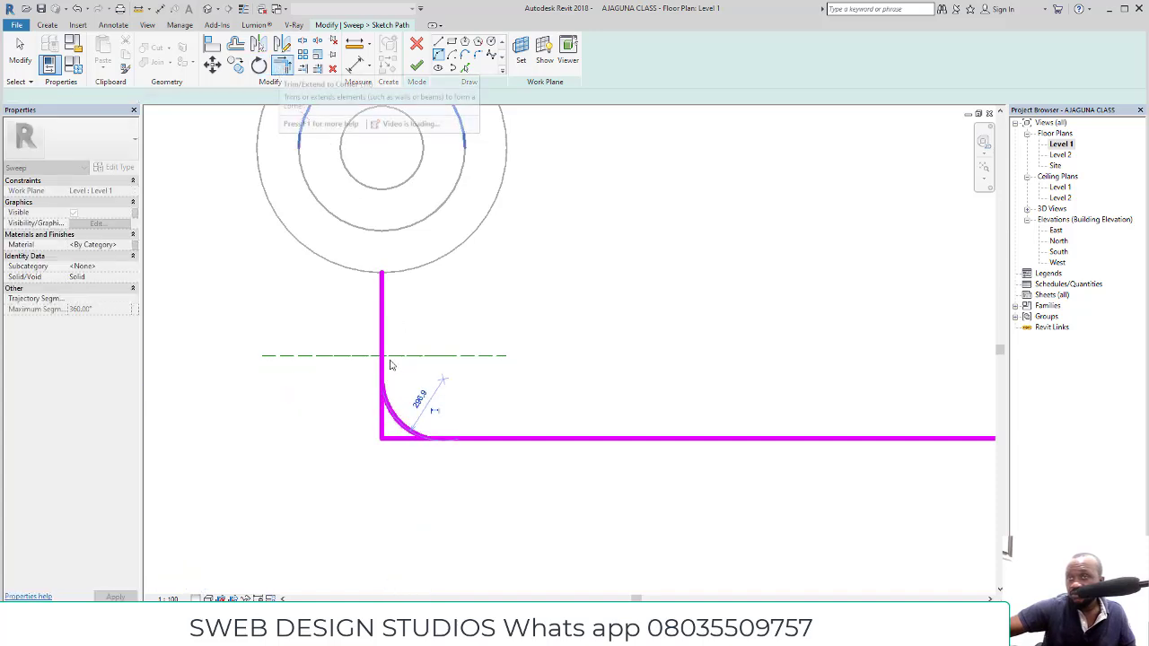
{"action": "left_click", "coordinate": [405, 429]}
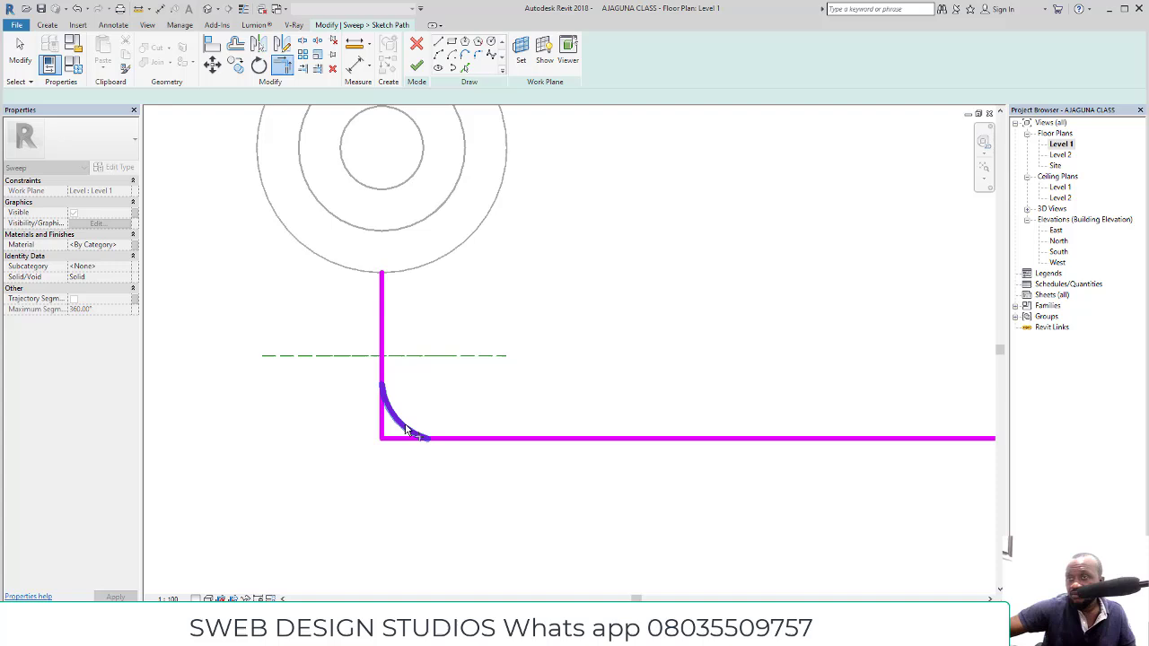
{"action": "left_click", "coordinate": [526, 441]}
{"action": "left_click", "coordinate": [405, 420]}
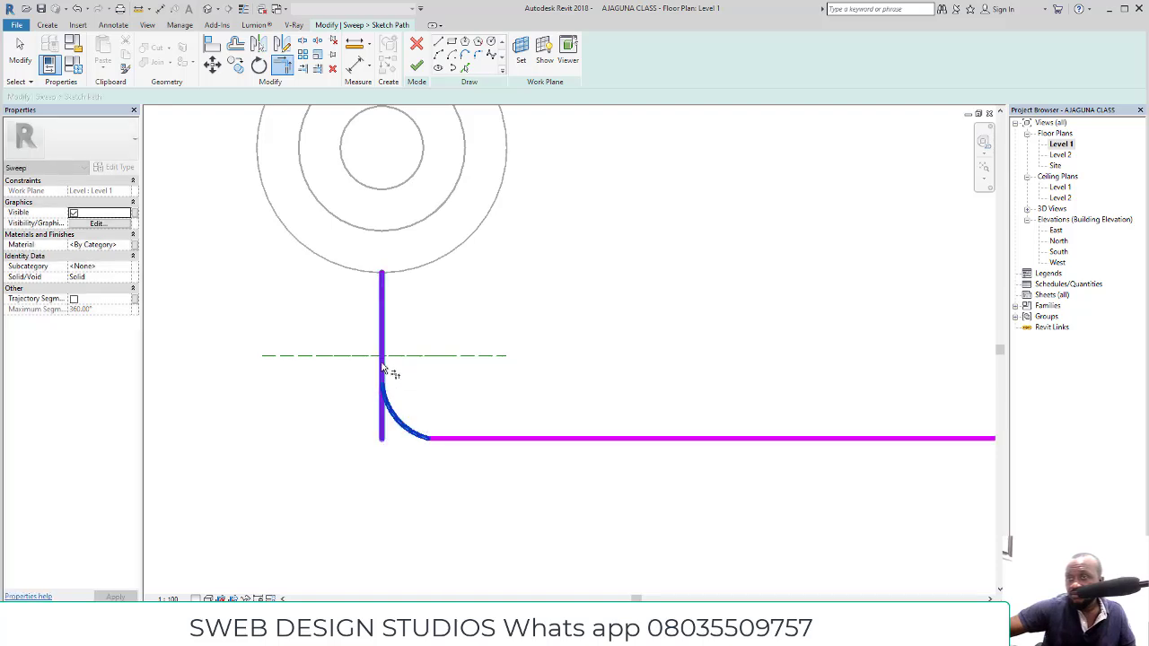
{"action": "left_click", "coordinate": [384, 368]}
{"action": "scroll", "coordinate": [266, 373], "scroll_direction": "down", "scroll_amount": 4}
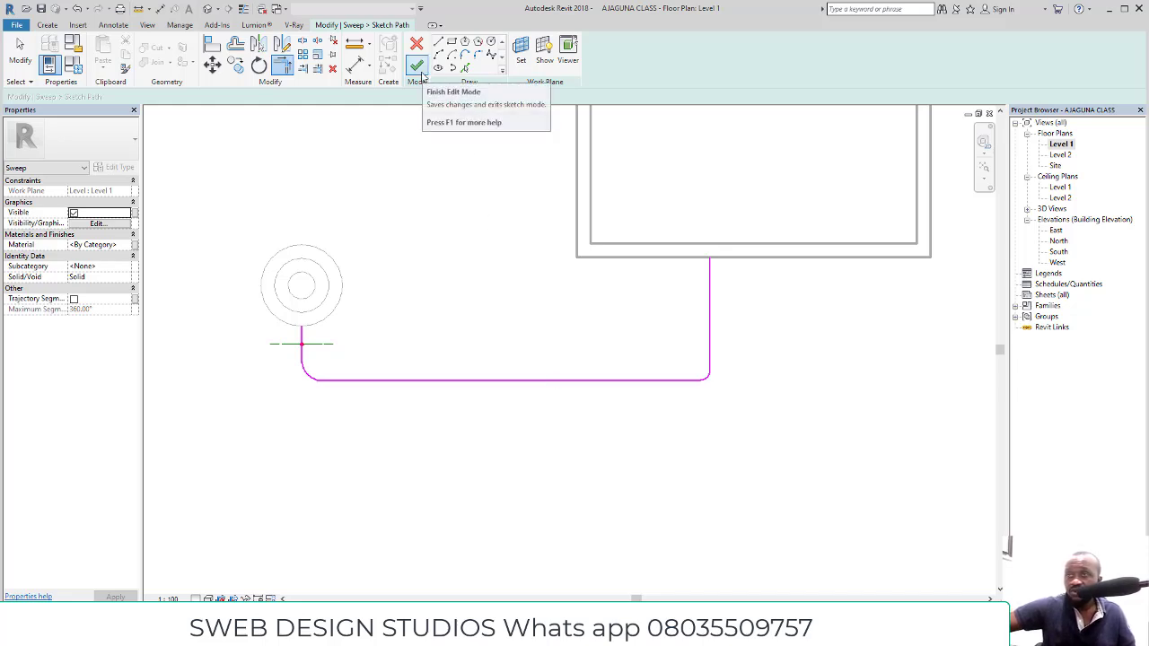
{"action": "left_click", "coordinate": [419, 70]}
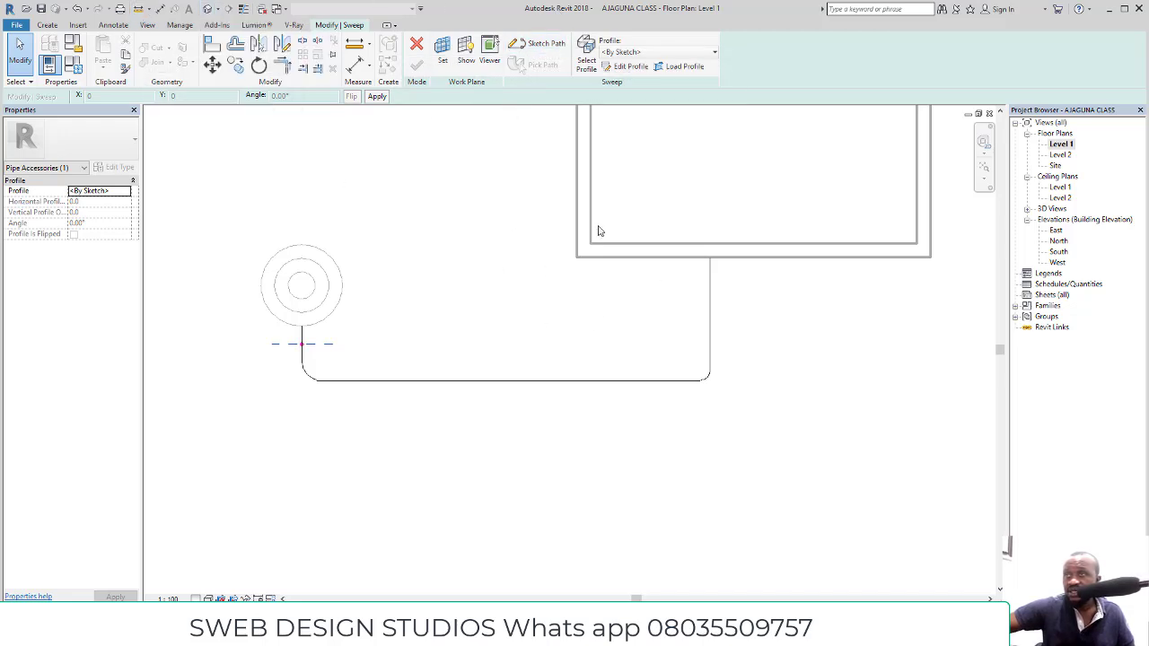
Start sketching the sweep's profile in the North elevation
{"action": "left_click", "coordinate": [628, 67]}
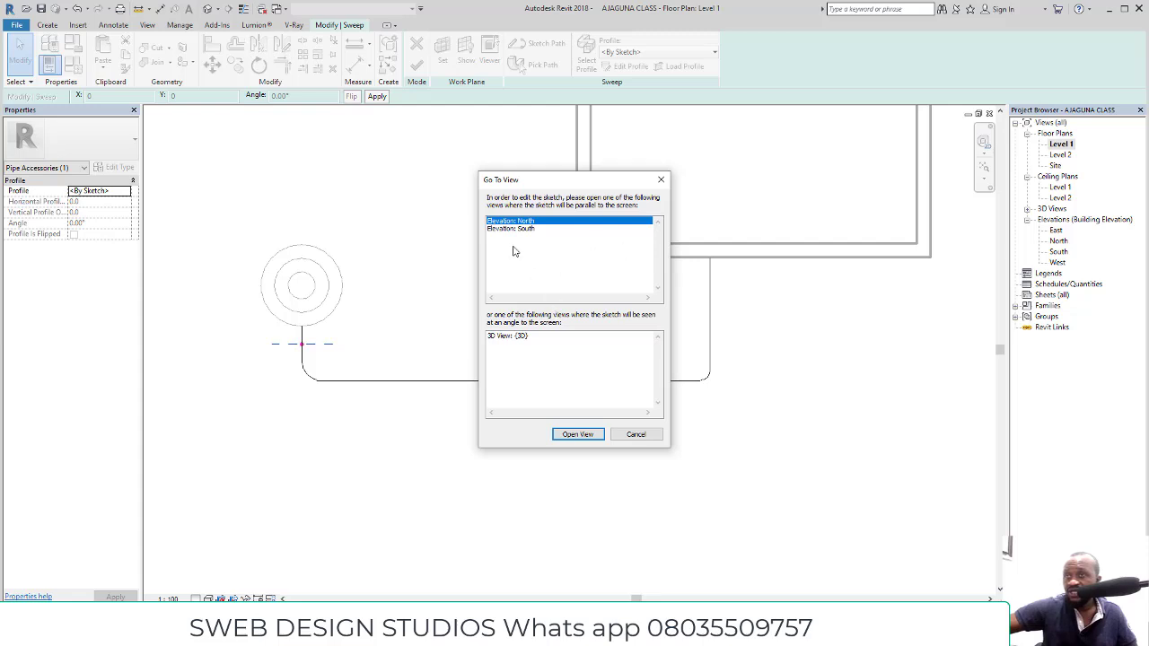
{"action": "left_click", "coordinate": [577, 435]}
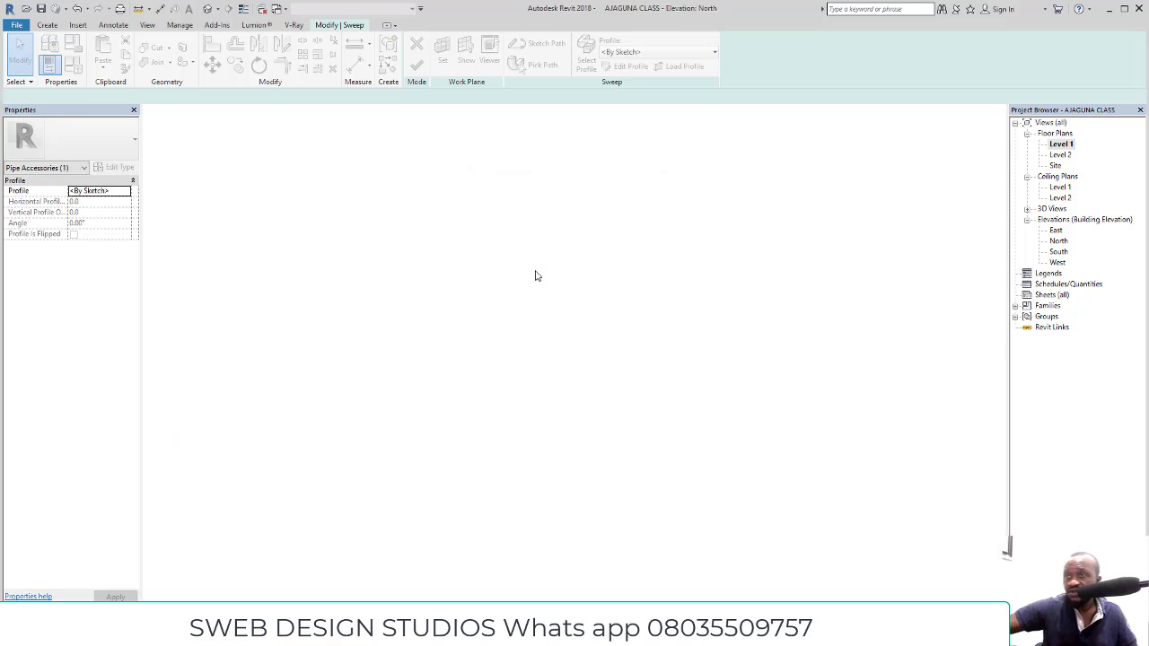
{"action": "scroll", "coordinate": [613, 430], "scroll_direction": "up", "scroll_amount": 8}
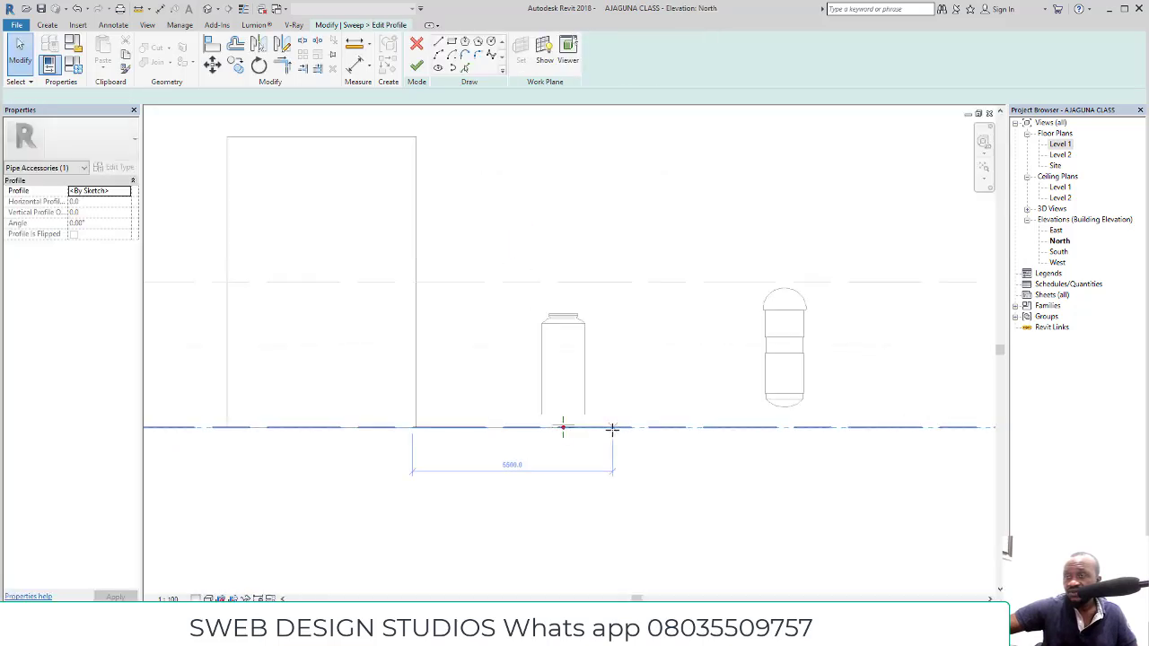
{"action": "scroll", "coordinate": [507, 420], "scroll_direction": "up", "scroll_amount": 1}
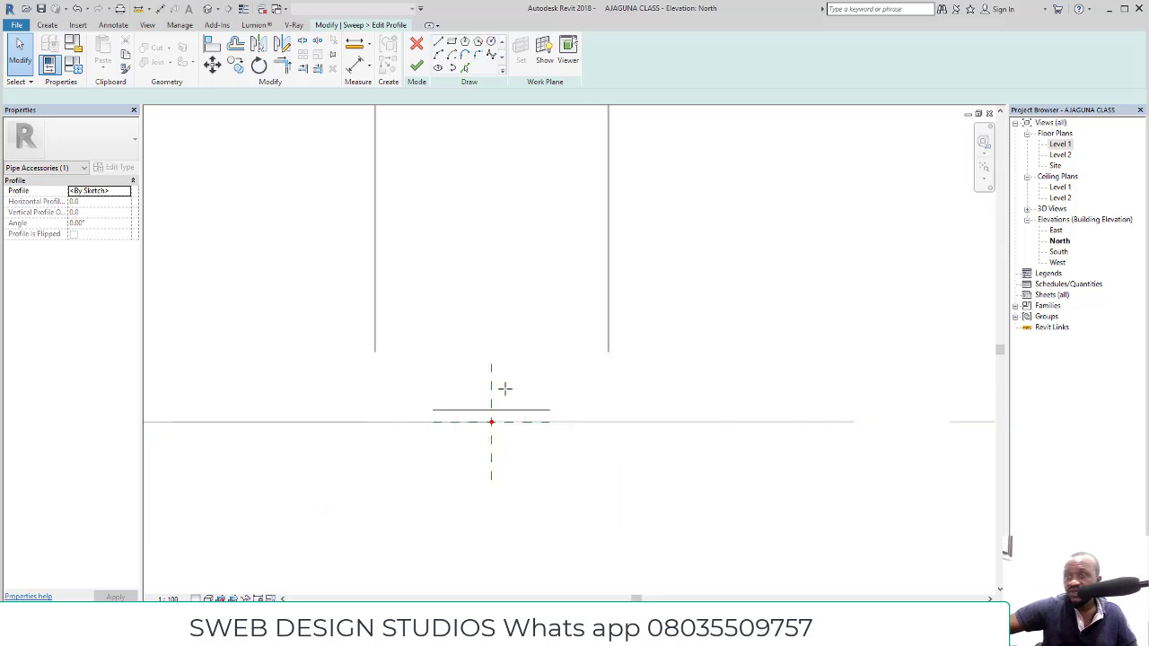
Draw a profile circle of 45 mm radius centred on the path's profile-plane point beneath the tank
{"action": "left_click", "coordinate": [491, 41]}
{"action": "scroll", "coordinate": [645, 454], "scroll_direction": "down", "scroll_amount": 5}
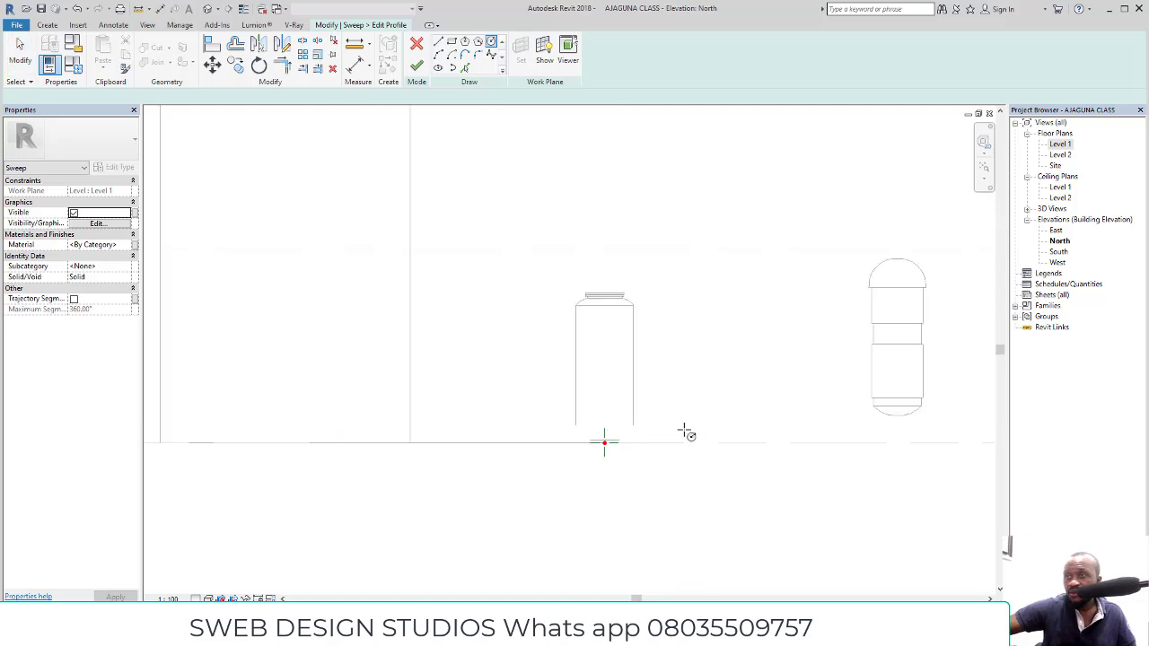
{"action": "scroll", "coordinate": [605, 440], "scroll_direction": "up", "scroll_amount": 5}
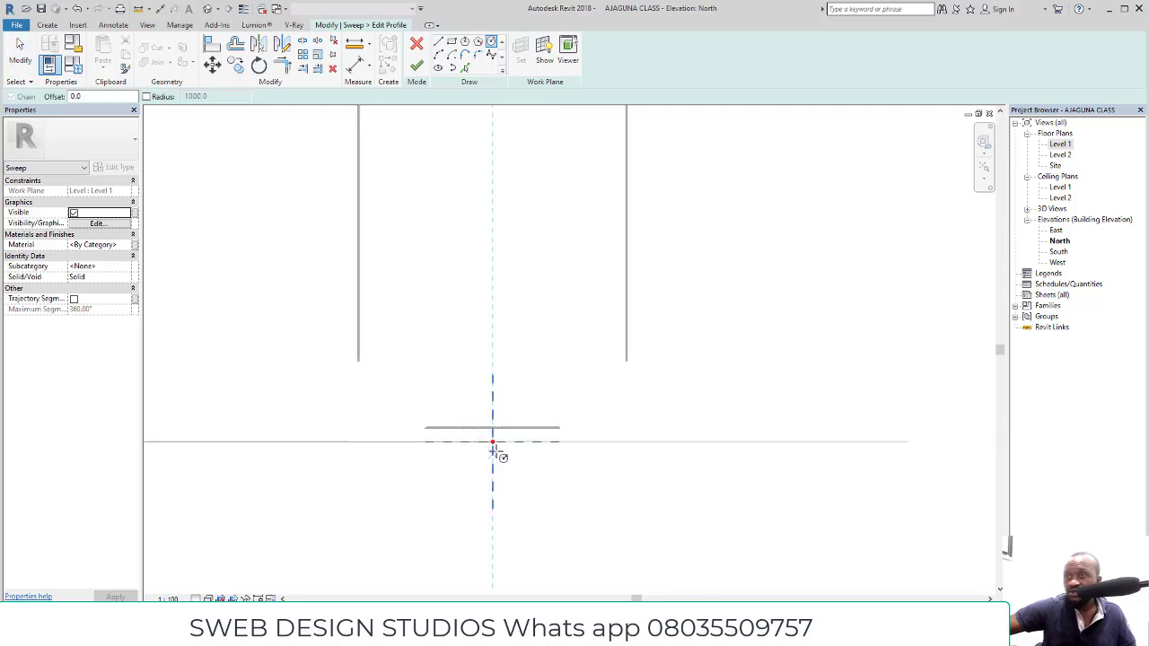
{"action": "left_click", "coordinate": [492, 440]}
{"action": "scroll", "coordinate": [494, 439], "scroll_direction": "up", "scroll_amount": 3}
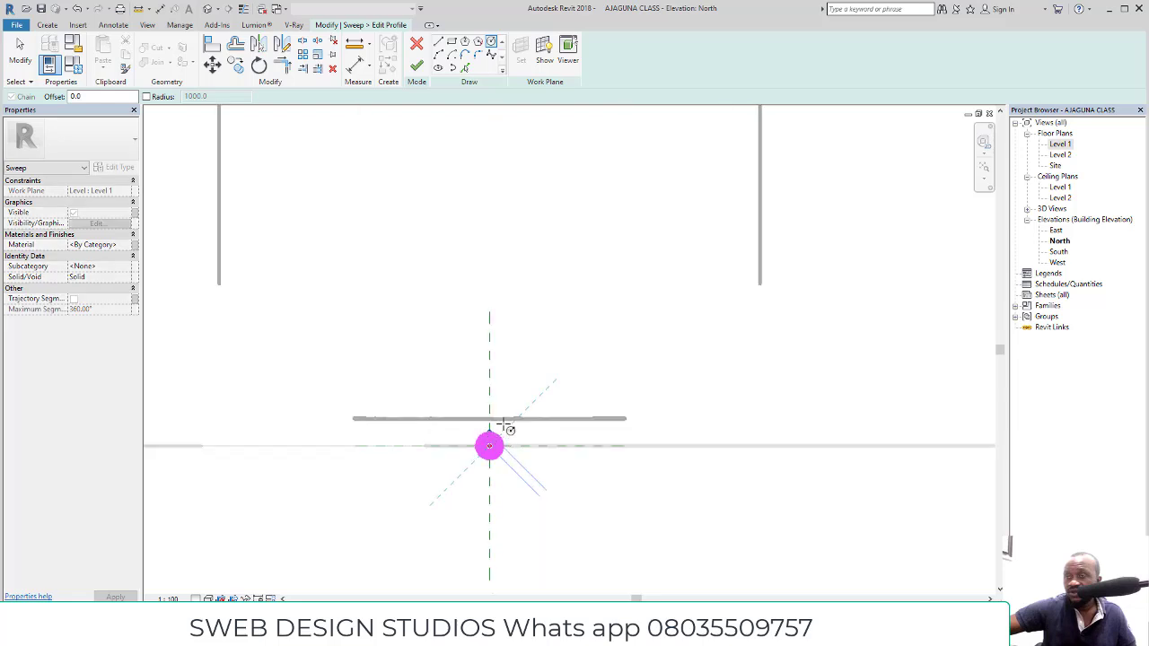
{"action": "scroll", "coordinate": [506, 431], "scroll_direction": "up", "scroll_amount": 3}
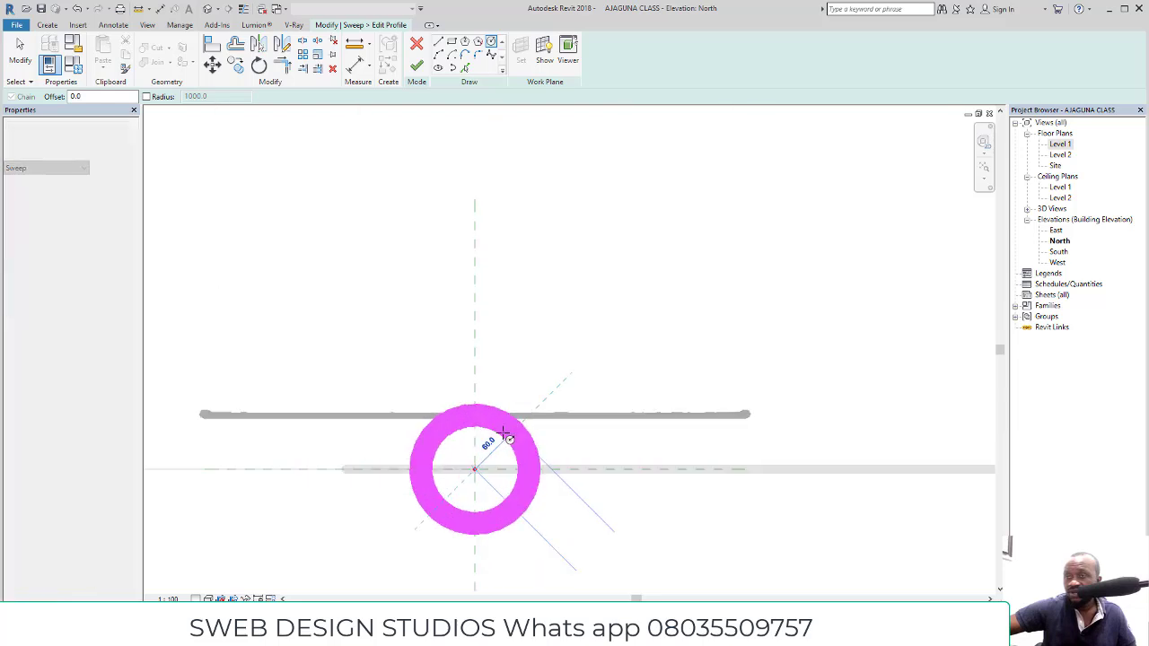
{"action": "left_click", "coordinate": [506, 437]}
{"action": "scroll", "coordinate": [429, 485], "scroll_direction": "down", "scroll_amount": 3}
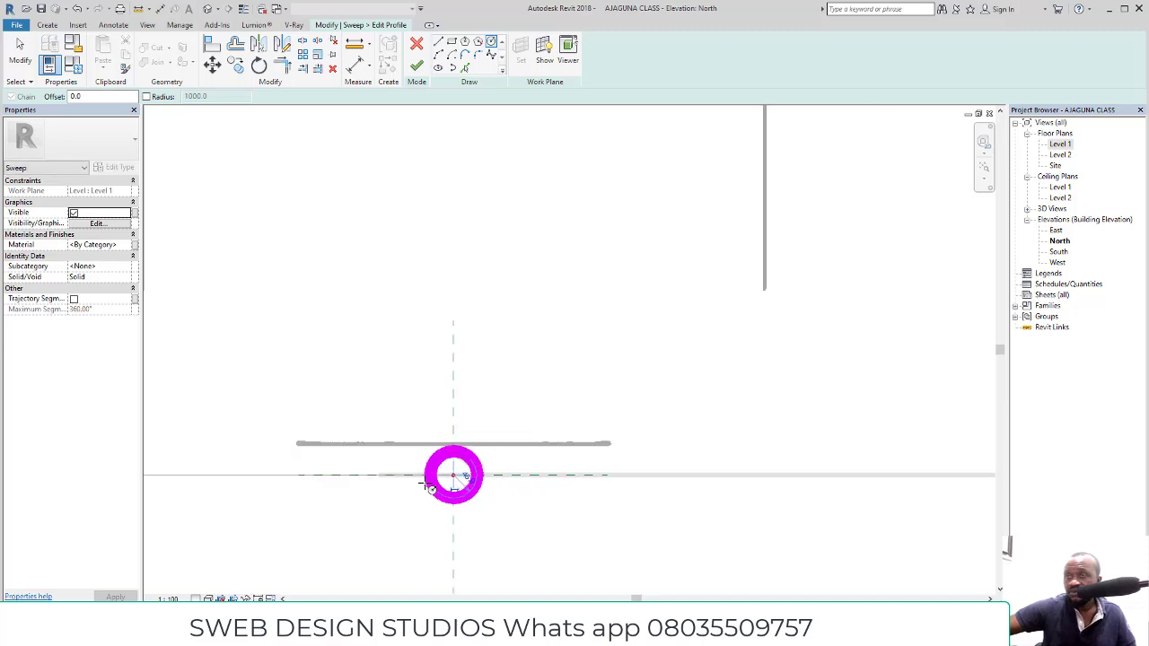
{"action": "scroll", "coordinate": [429, 486], "scroll_direction": "down", "scroll_amount": 5}
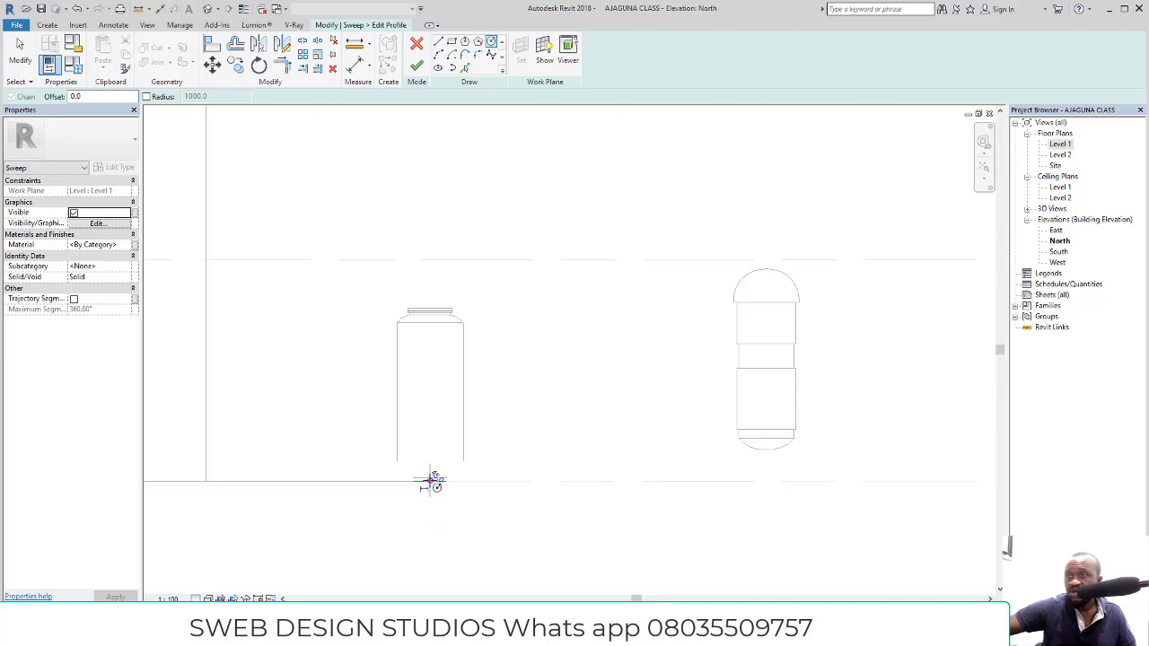
{"action": "scroll", "coordinate": [431, 482], "scroll_direction": "down", "scroll_amount": 3}
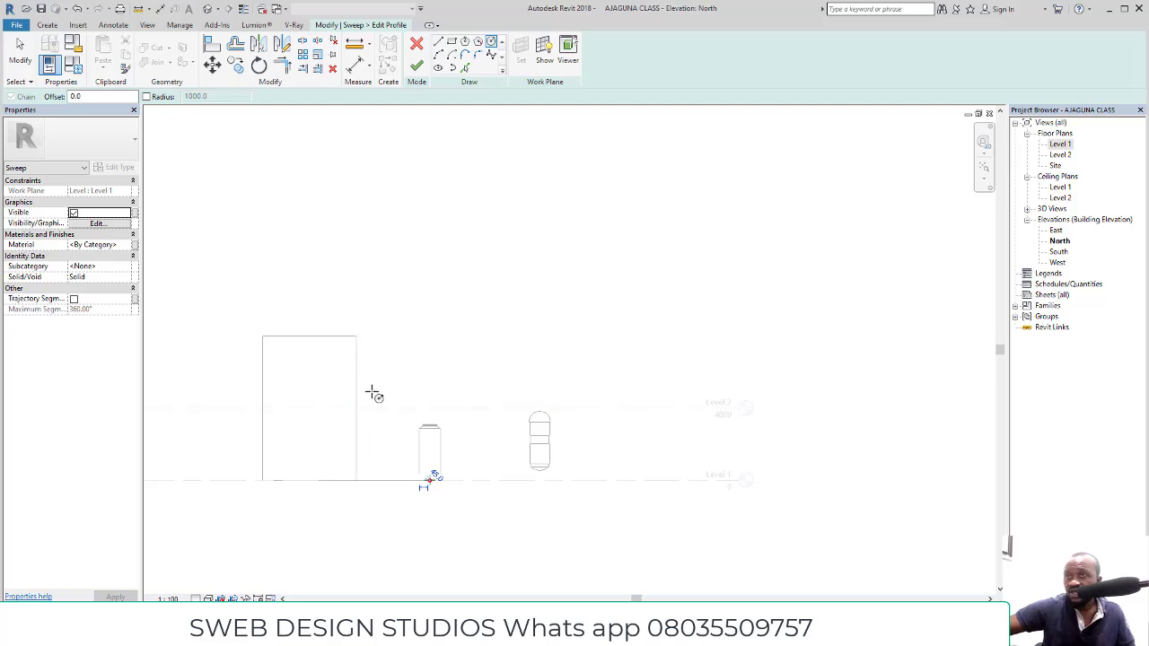
Open the South elevation and delete the profile circle beneath the tank
{"action": "double_click", "coordinate": [1060, 255]}
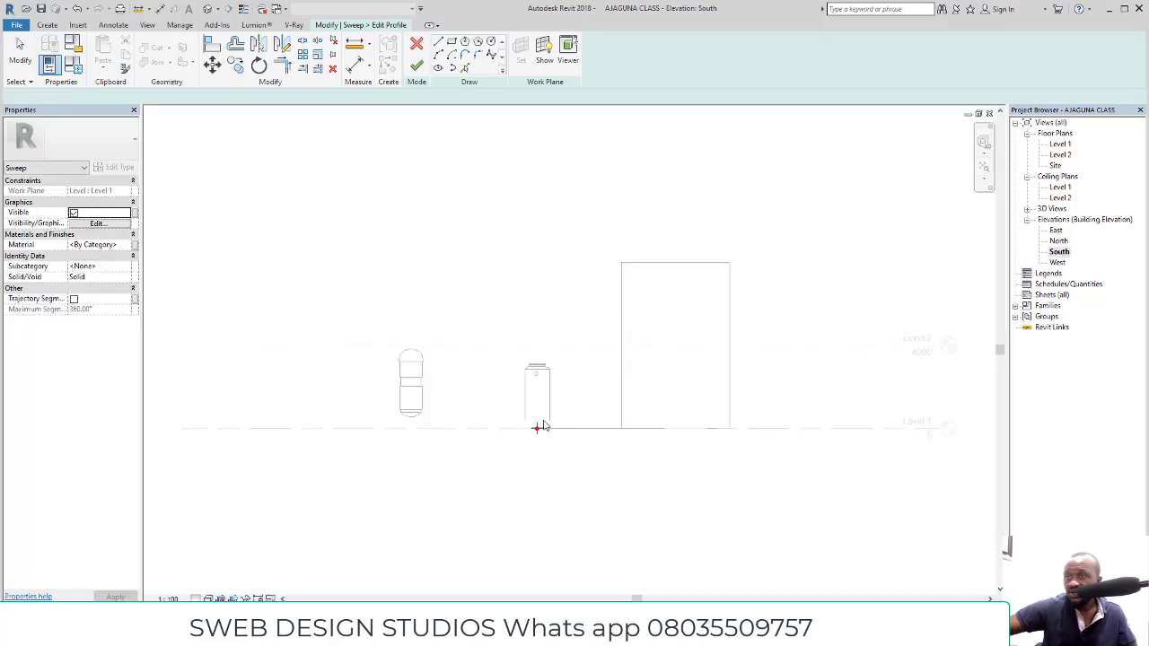
{"action": "scroll", "coordinate": [547, 411], "scroll_direction": "up", "scroll_amount": 4}
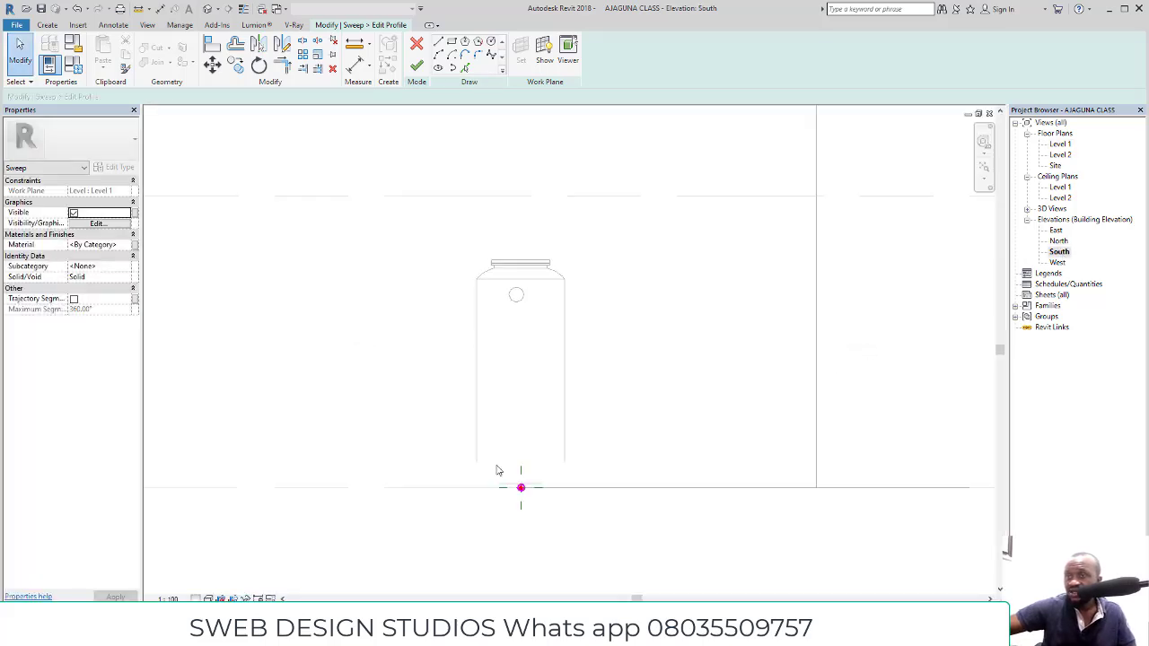
{"action": "scroll", "coordinate": [523, 487], "scroll_direction": "up", "scroll_amount": 4}
{"action": "scroll", "coordinate": [519, 513], "scroll_direction": "up", "scroll_amount": 2}
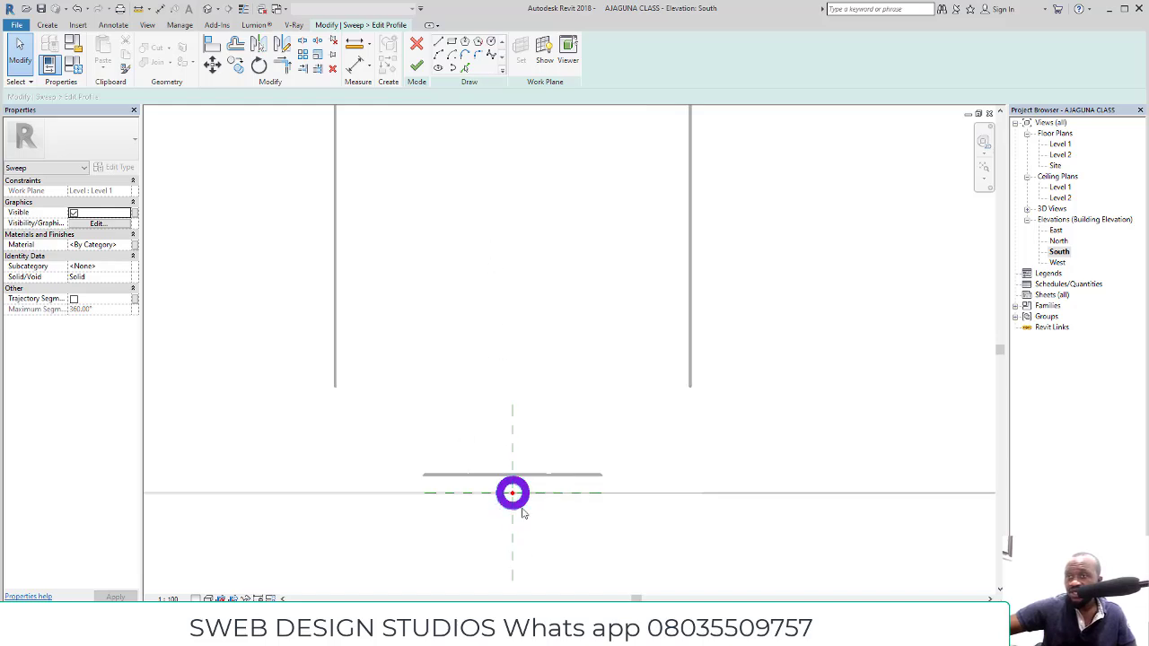
{"action": "left_click", "coordinate": [492, 482]}
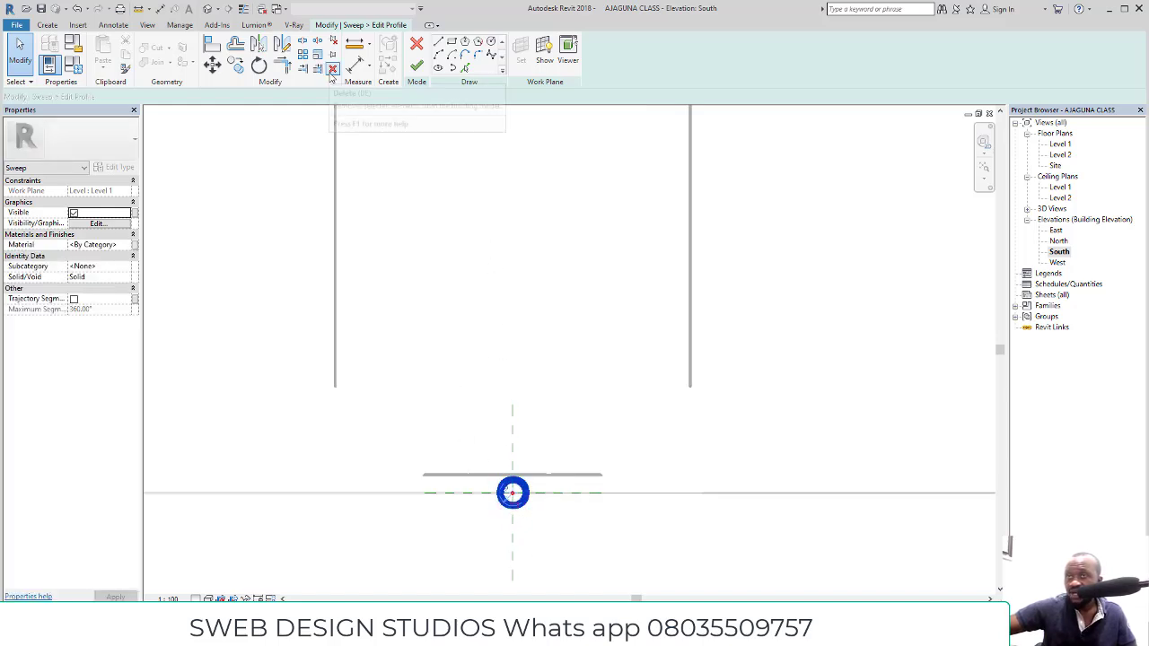
{"action": "key", "text": "Delete"}
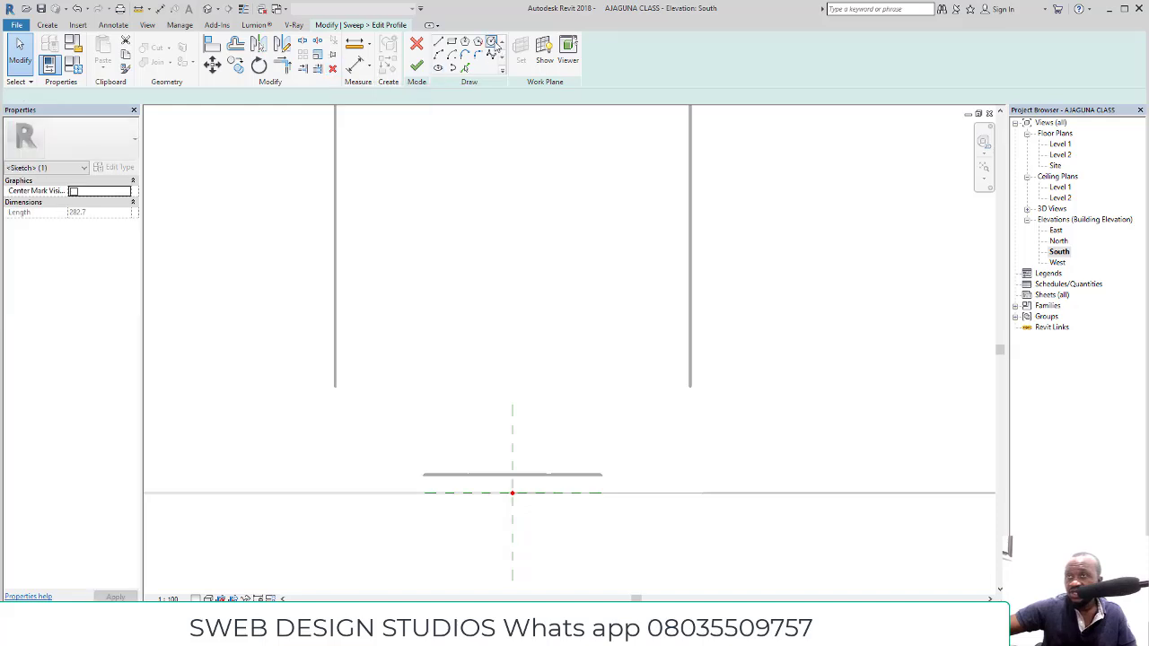
Draw a 200 mm horizontal line across the full diameter of the tank's circular fitting
{"action": "scroll", "coordinate": [450, 361], "scroll_direction": "down", "scroll_amount": 5}
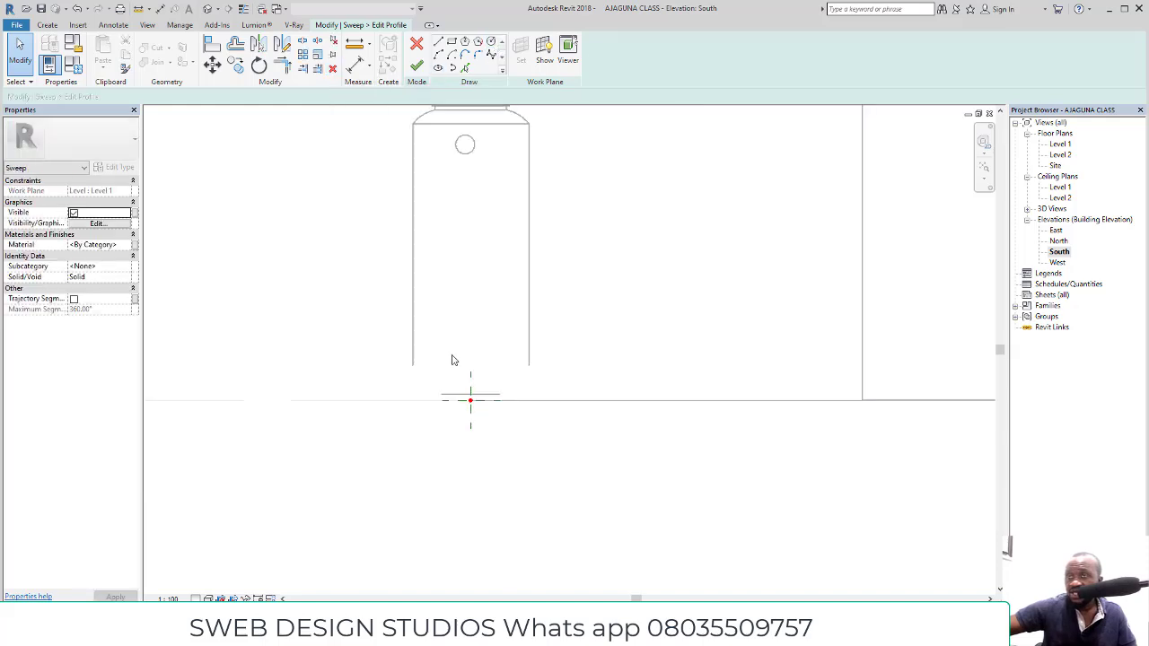
{"action": "scroll", "coordinate": [466, 128], "scroll_direction": "up", "scroll_amount": 1}
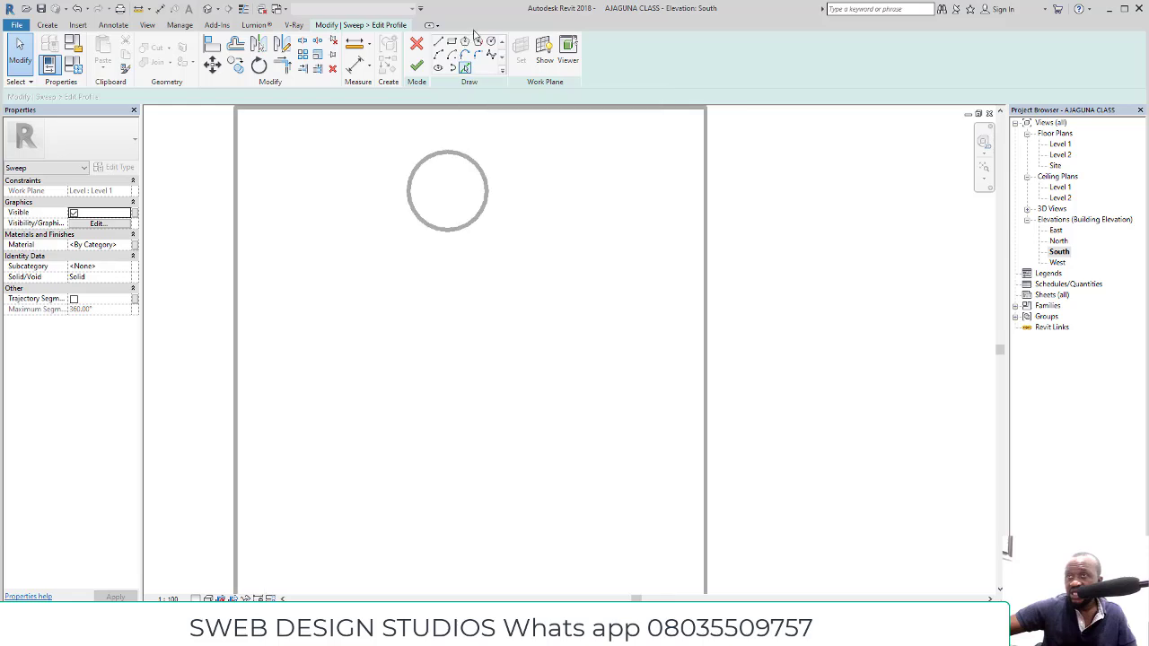
{"action": "left_click", "coordinate": [491, 43]}
{"action": "scroll", "coordinate": [445, 174], "scroll_direction": "up", "scroll_amount": 1}
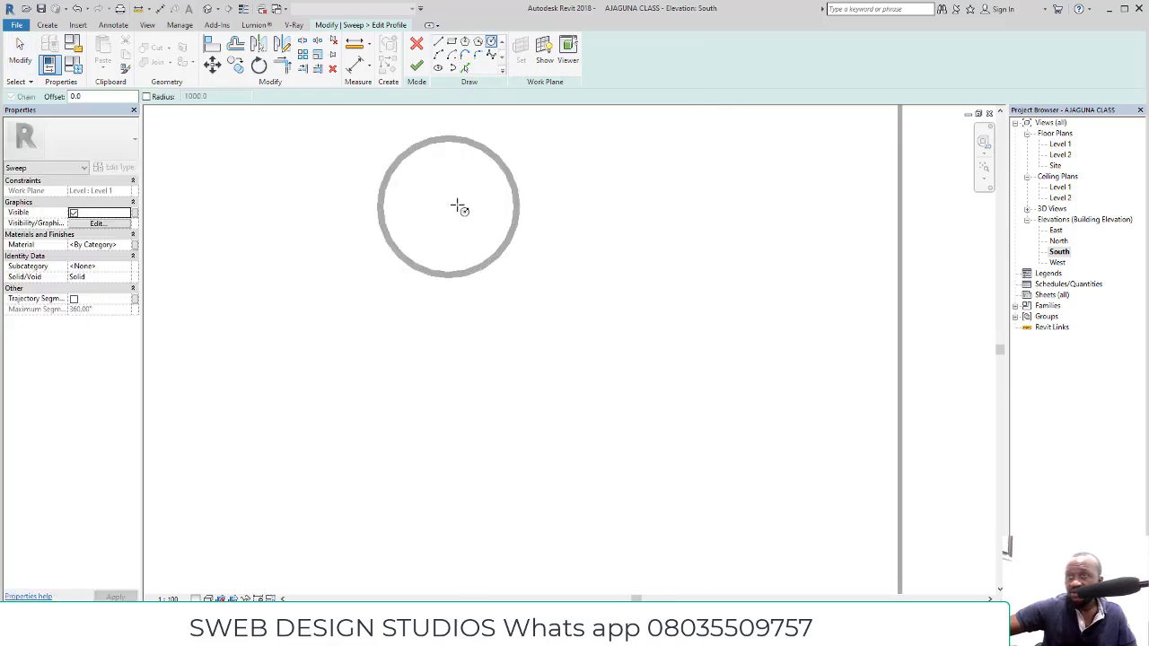
{"action": "left_click", "coordinate": [440, 44]}
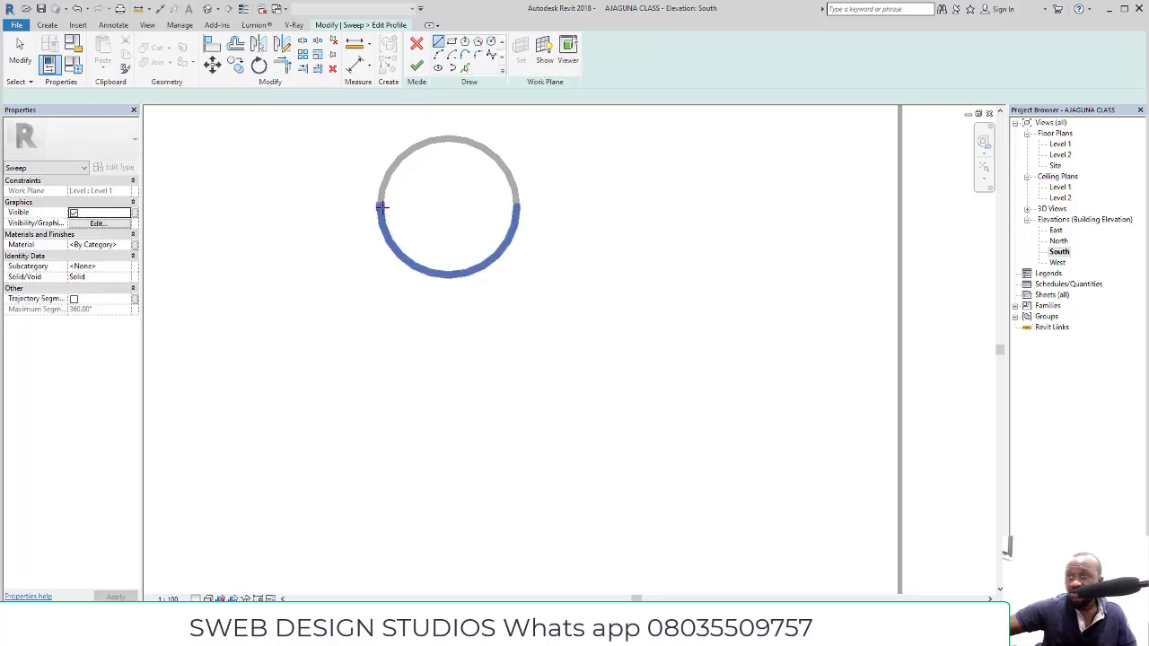
{"action": "left_click", "coordinate": [381, 207]}
{"action": "left_click", "coordinate": [517, 209]}
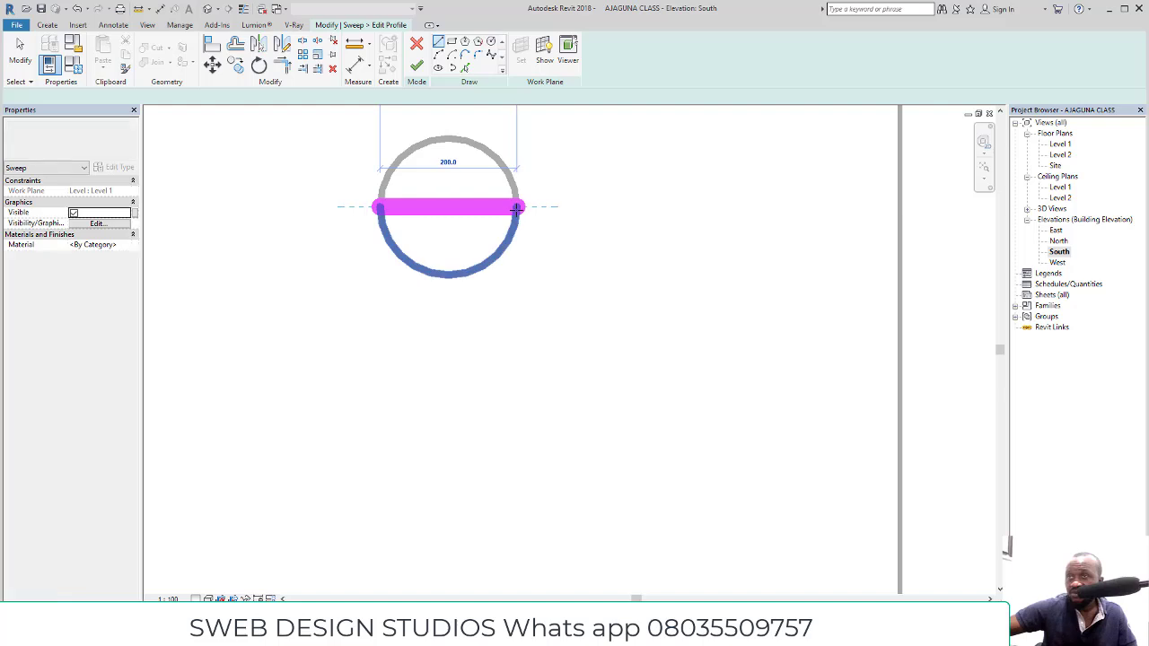
Draw a 200 mm vertical line from the top to the bottom of the tank's circular fitting
{"action": "left_click", "coordinate": [492, 45]}
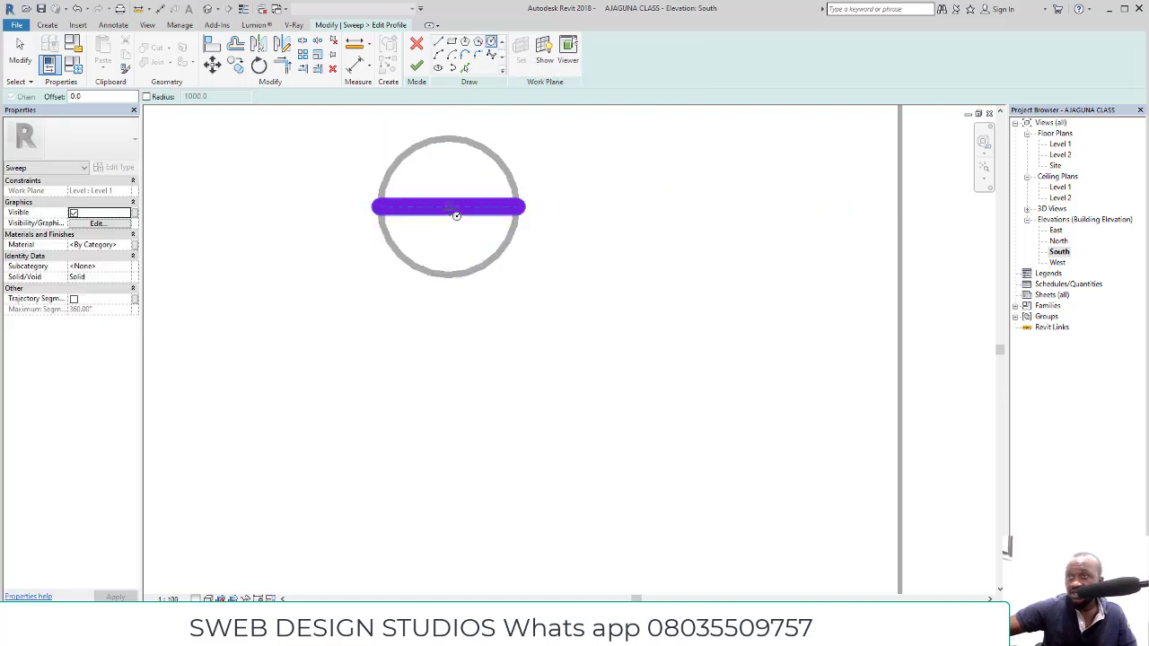
{"action": "scroll", "coordinate": [451, 208], "scroll_direction": "up", "scroll_amount": 3}
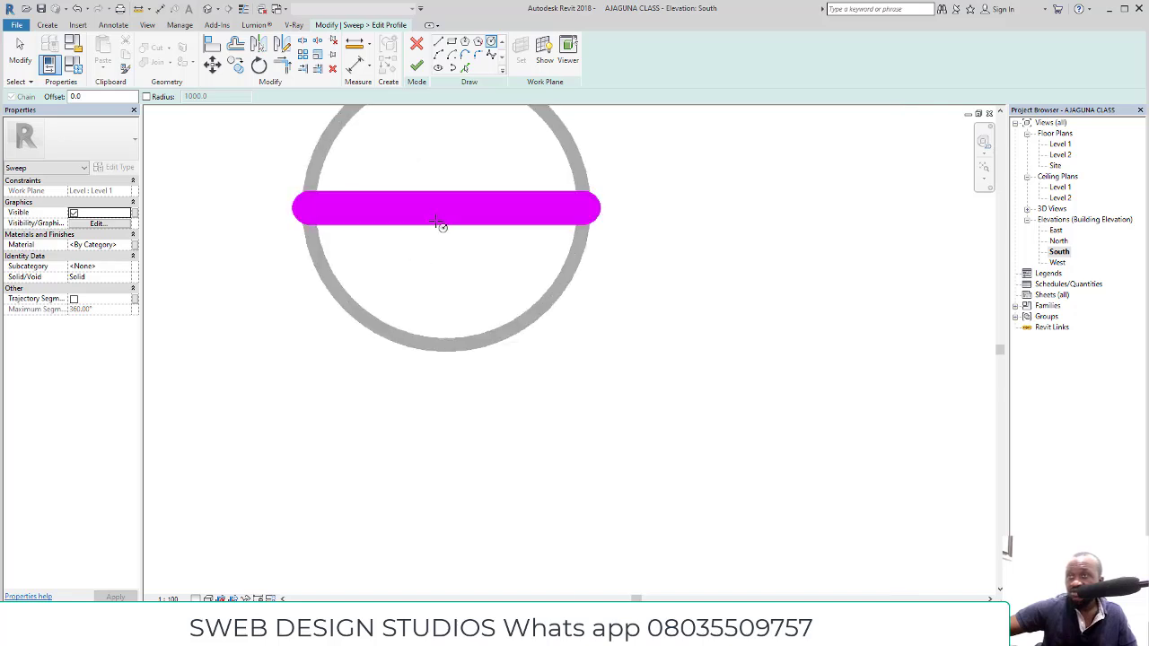
{"action": "scroll", "coordinate": [438, 224], "scroll_direction": "down", "scroll_amount": 2}
{"action": "left_click", "coordinate": [439, 44]}
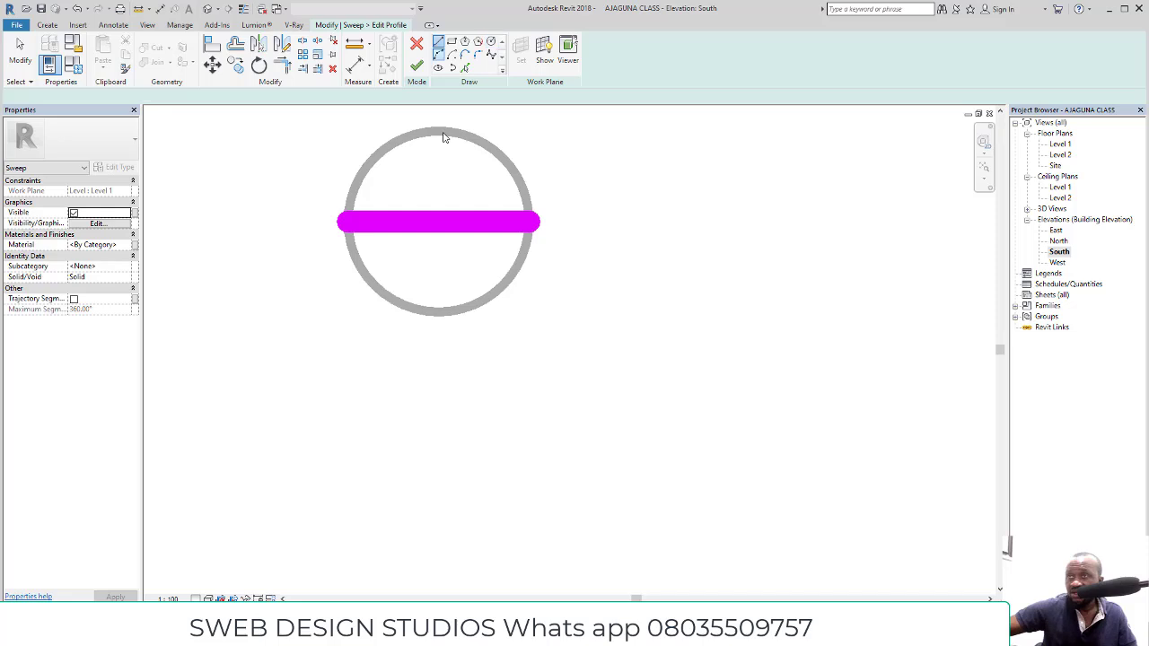
{"action": "left_click", "coordinate": [437, 132]}
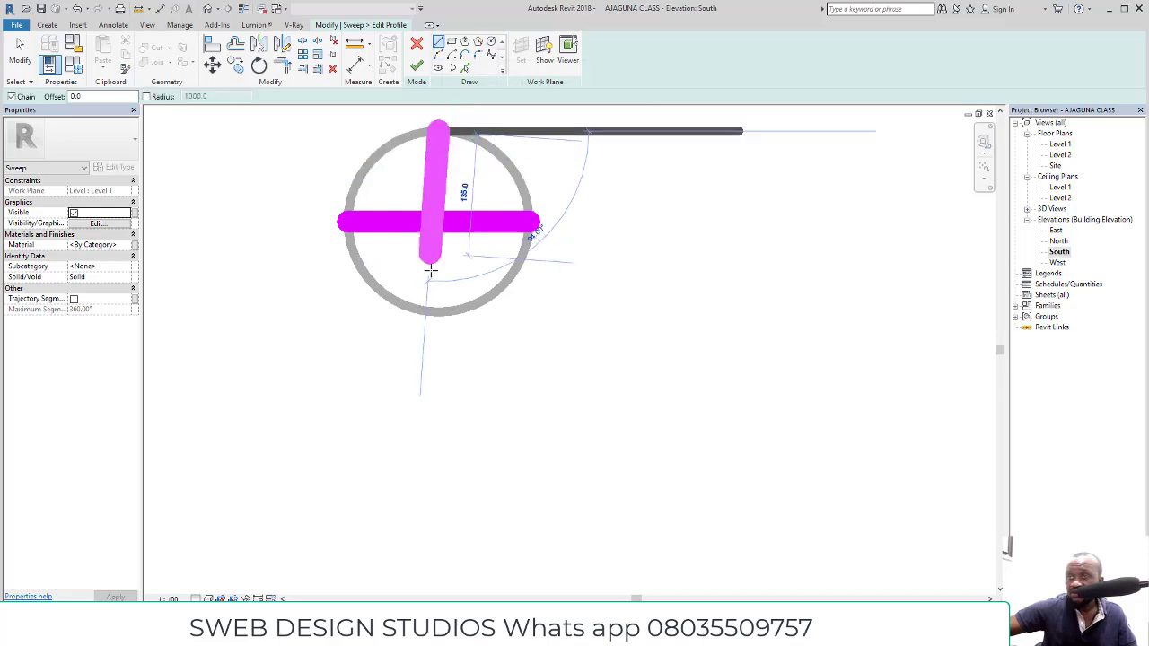
Draw a profile circle of 75 mm radius centred on the crossing of the two guide lines inside the tank's fitting
{"action": "left_click", "coordinate": [491, 41]}
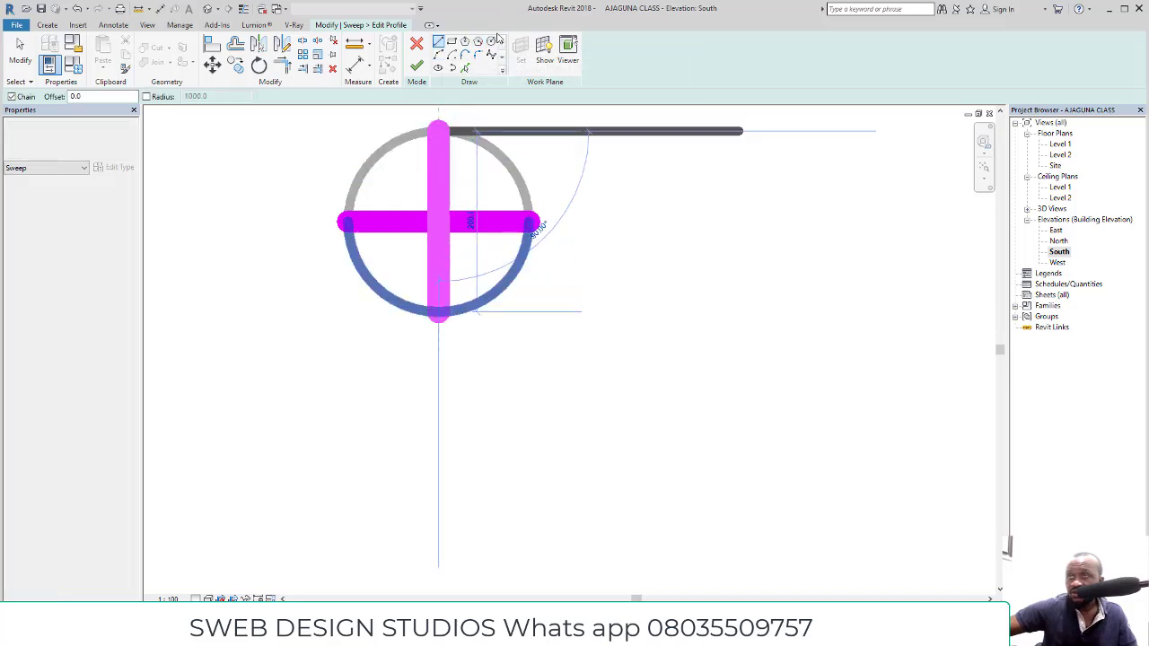
{"action": "key", "text": "Escape"}
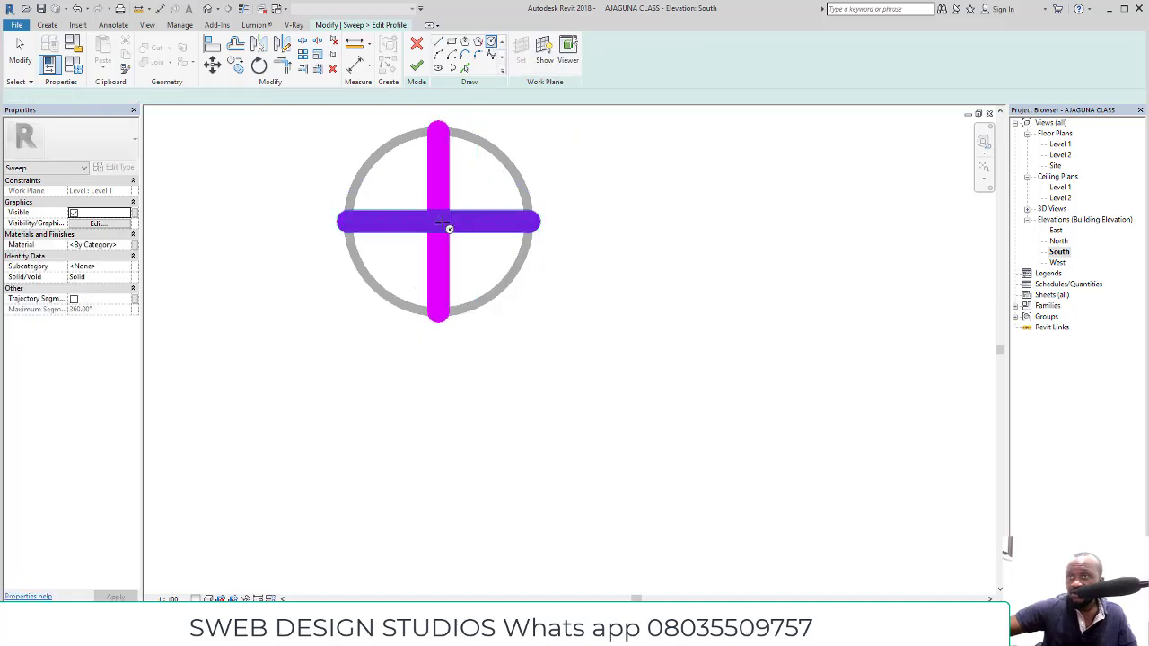
{"action": "left_click", "coordinate": [439, 221]}
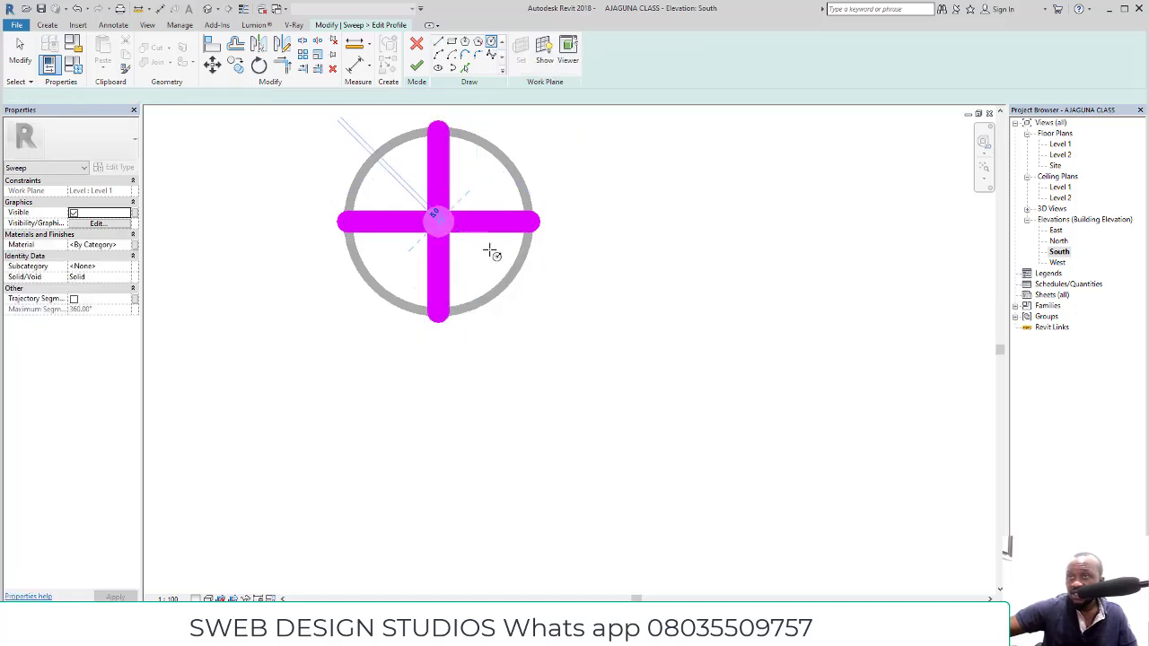
{"action": "left_click", "coordinate": [498, 263]}
{"action": "scroll", "coordinate": [498, 263], "scroll_direction": "up", "scroll_amount": 1}
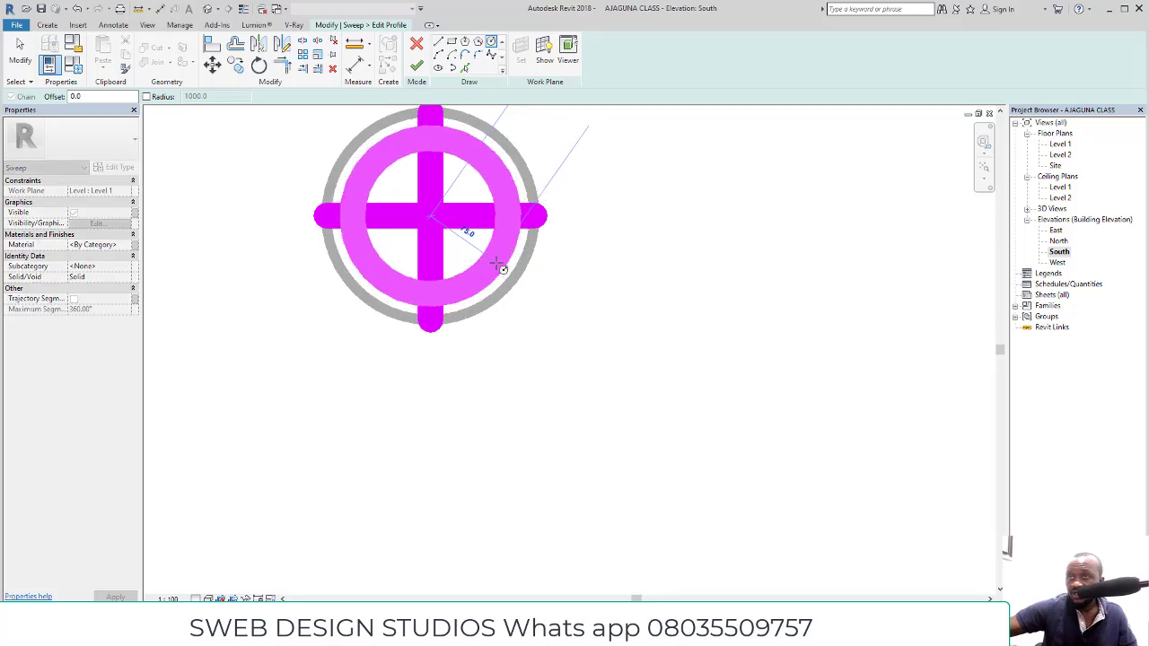
{"action": "left_click", "coordinate": [498, 264]}
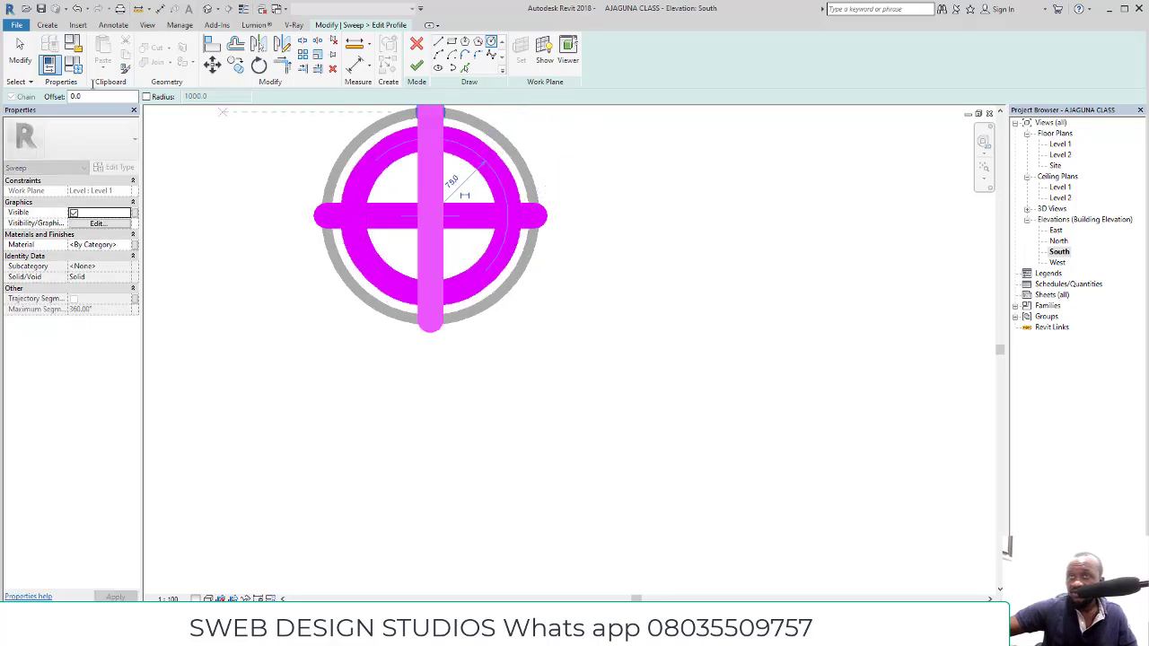
Delete the horizontal and vertical guide lines crossing the tank's fitting, keeping the profile circle
{"action": "left_click", "coordinate": [23, 51]}
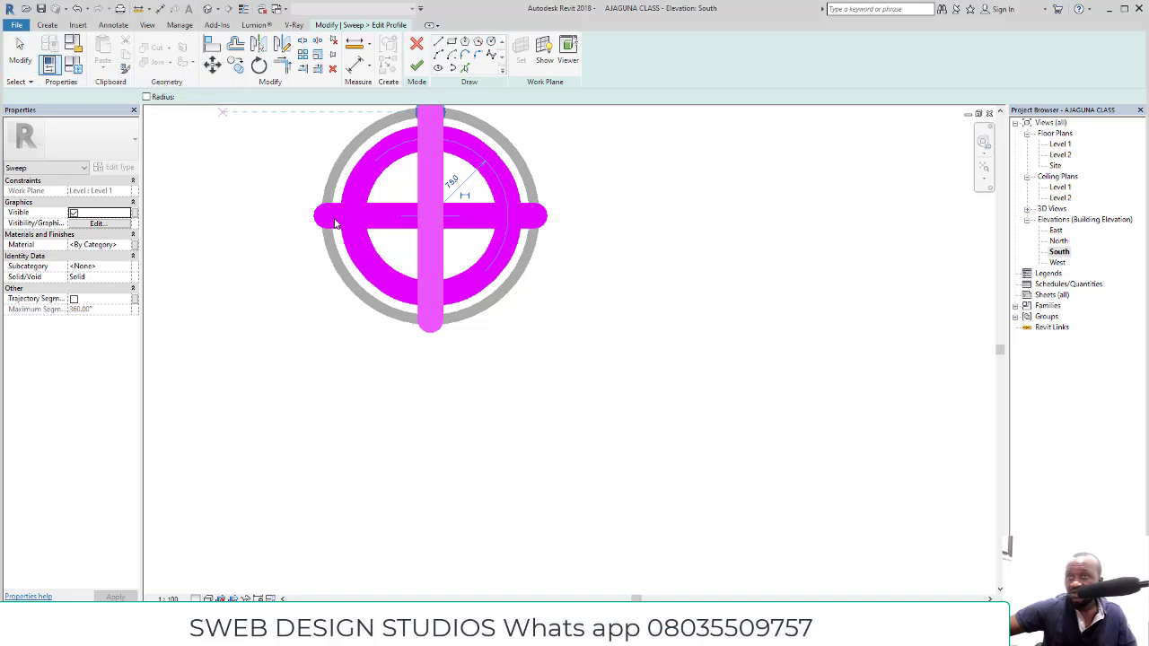
{"action": "left_click", "coordinate": [329, 219]}
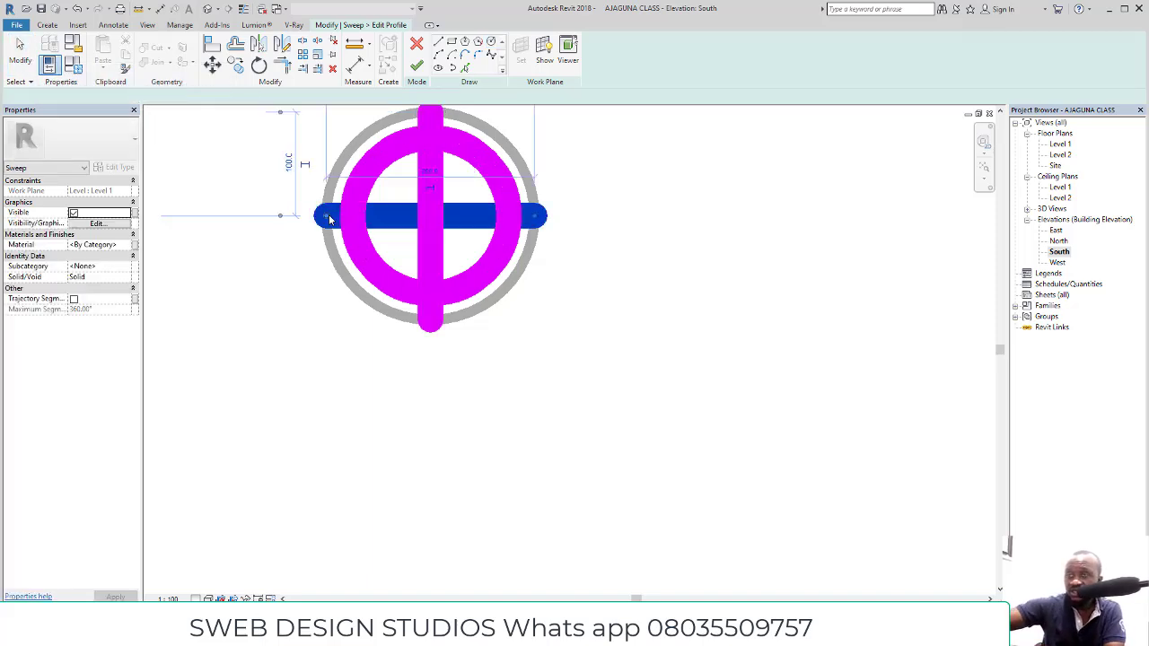
{"action": "key", "text": "Delete"}
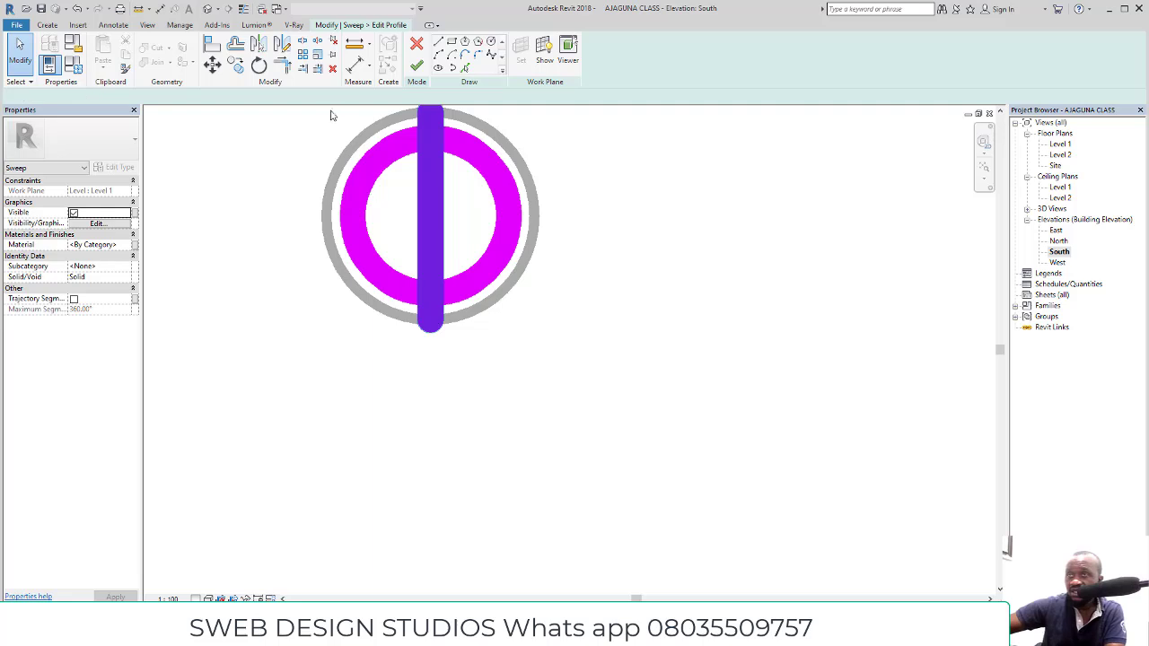
{"action": "left_click", "coordinate": [427, 120]}
{"action": "left_click", "coordinate": [332, 69]}
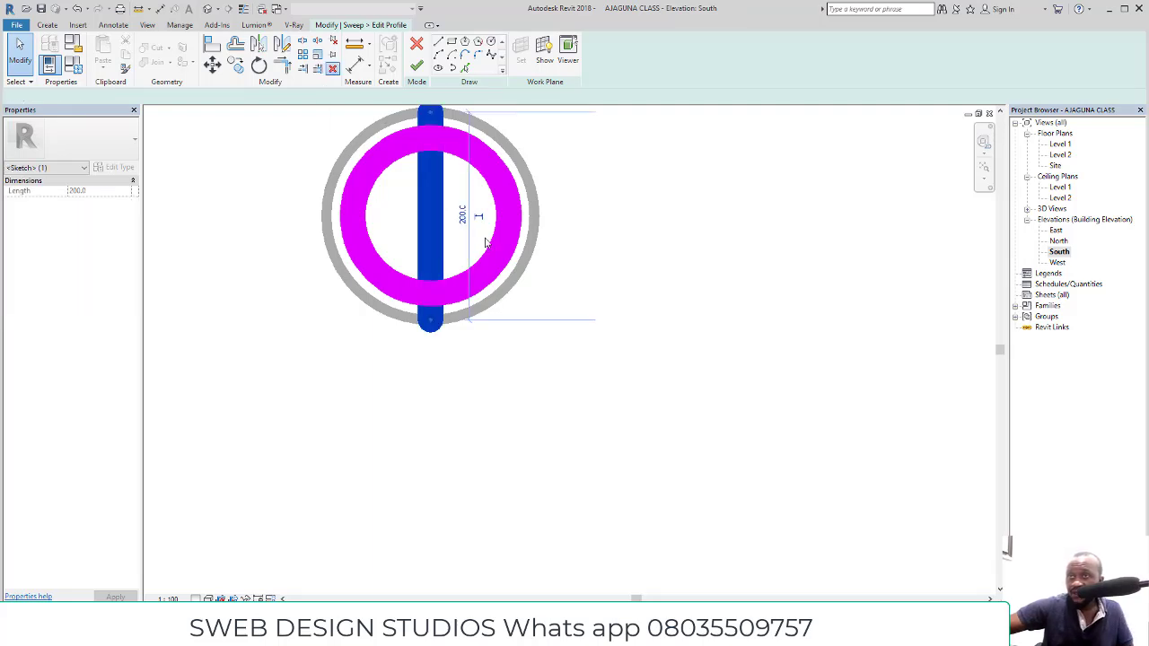
Move the profile circle by its centre straight down from the tank's fitting to the horizontal reference line beneath the tank
{"action": "scroll", "coordinate": [485, 242], "scroll_direction": "down", "scroll_amount": 2}
{"action": "scroll", "coordinate": [477, 241], "scroll_direction": "down", "scroll_amount": 5}
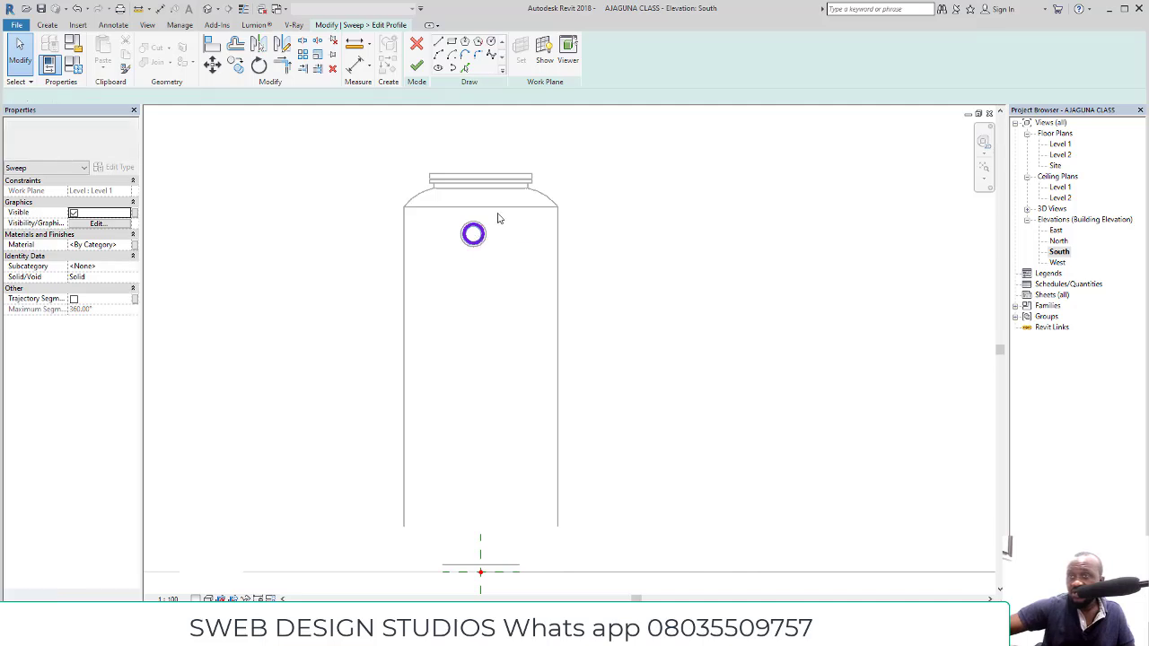
{"action": "left_click", "coordinate": [479, 217]}
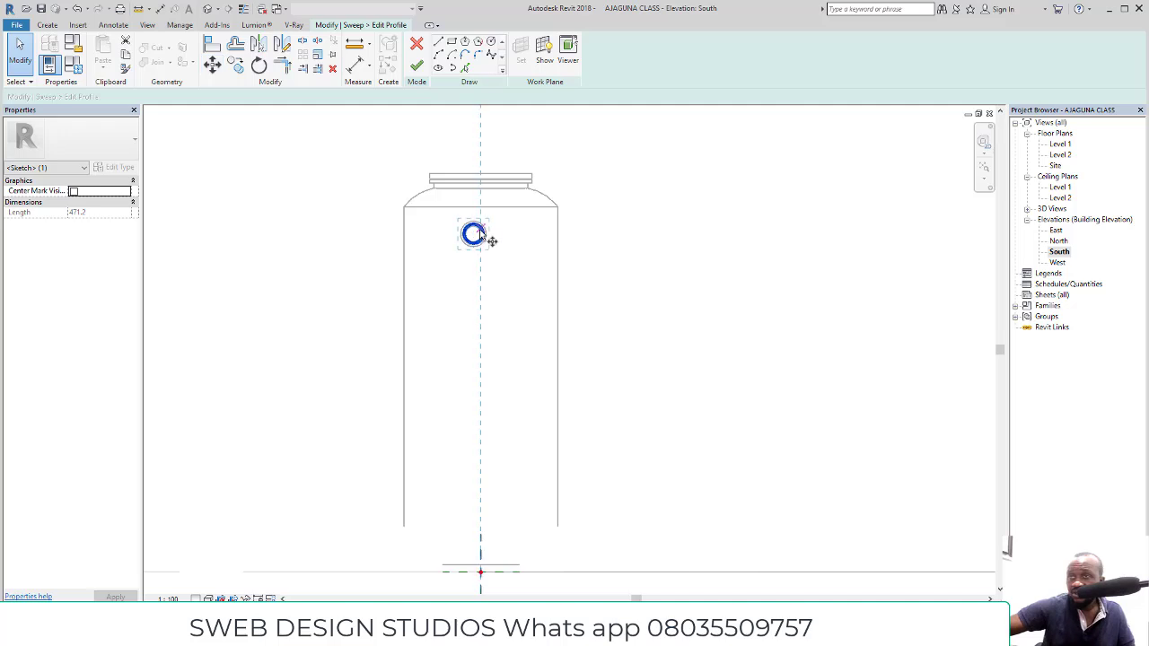
{"action": "scroll", "coordinate": [481, 246], "scroll_direction": "up", "scroll_amount": 4}
{"action": "key", "text": "m"}
{"action": "key", "text": "v"}
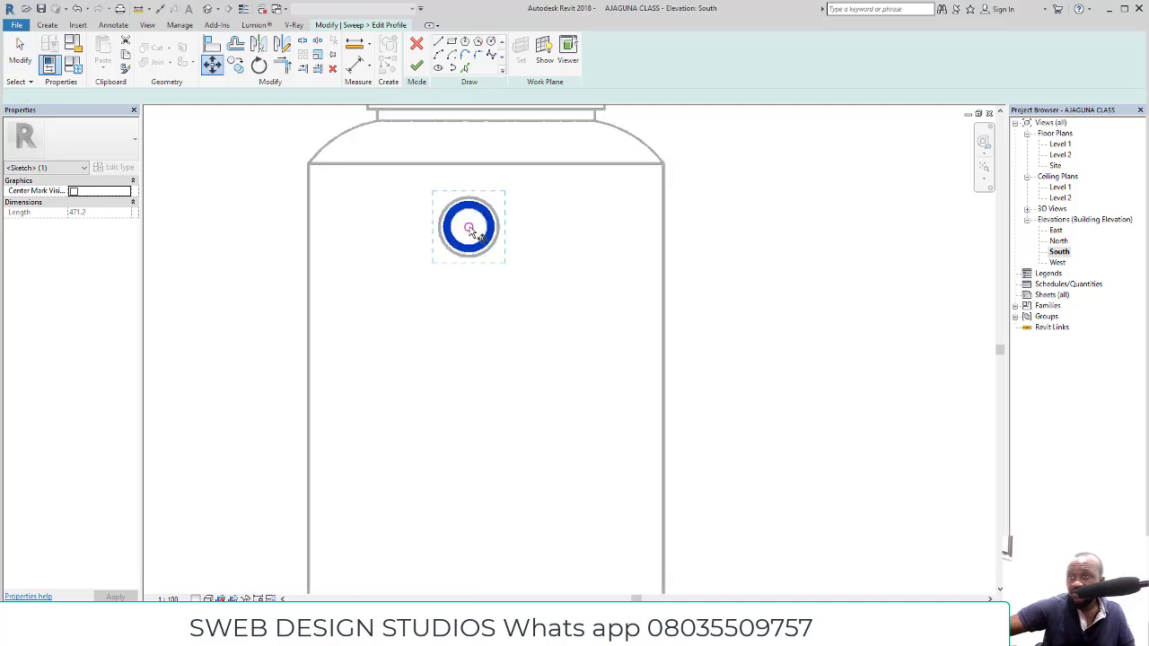
{"action": "left_click", "coordinate": [469, 229]}
{"action": "scroll", "coordinate": [474, 222], "scroll_direction": "down", "scroll_amount": 3}
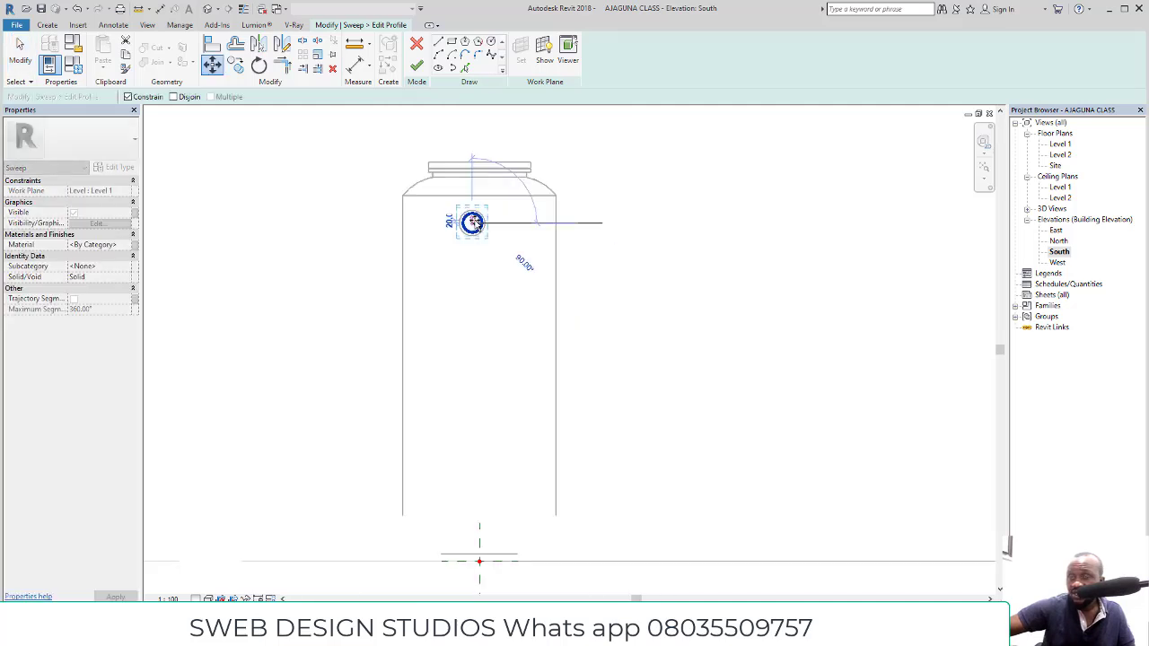
{"action": "scroll", "coordinate": [468, 260], "scroll_direction": "down", "scroll_amount": 3}
{"action": "scroll", "coordinate": [475, 377], "scroll_direction": "up", "scroll_amount": 3}
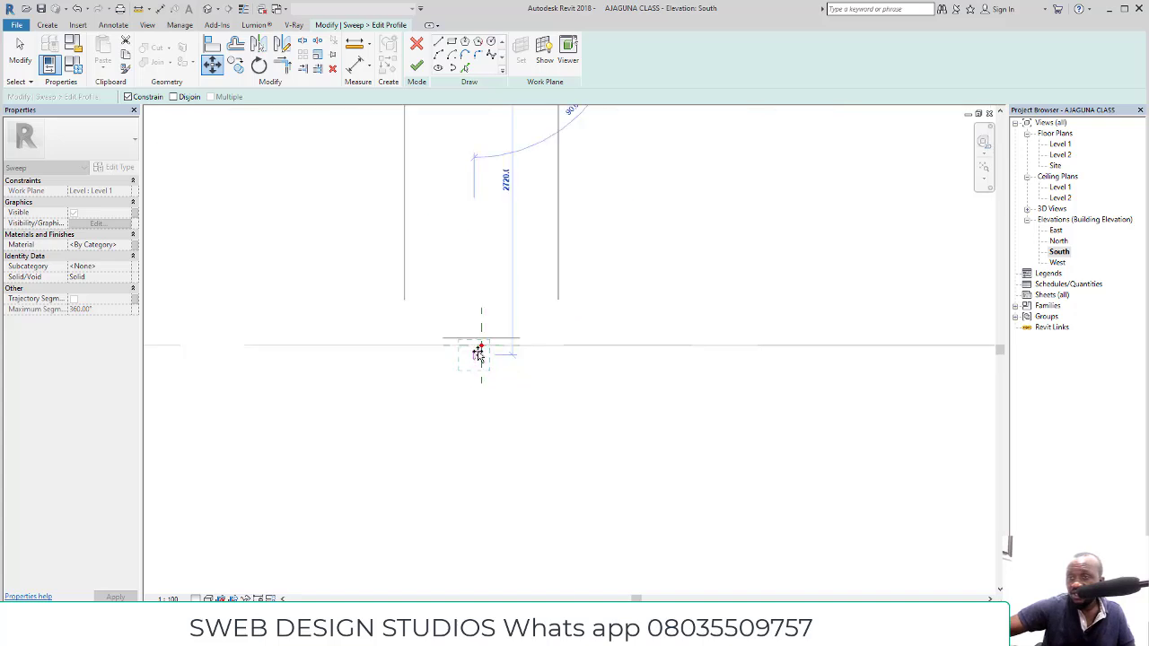
{"action": "scroll", "coordinate": [480, 350], "scroll_direction": "up", "scroll_amount": 5}
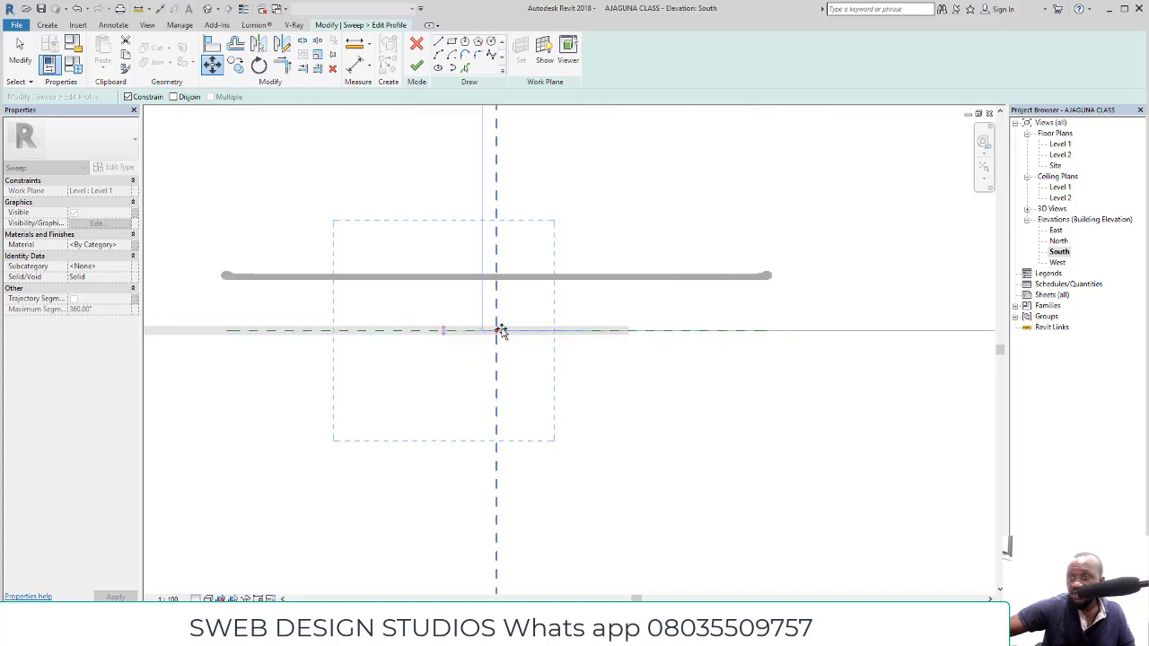
{"action": "scroll", "coordinate": [498, 332], "scroll_direction": "up", "scroll_amount": 3}
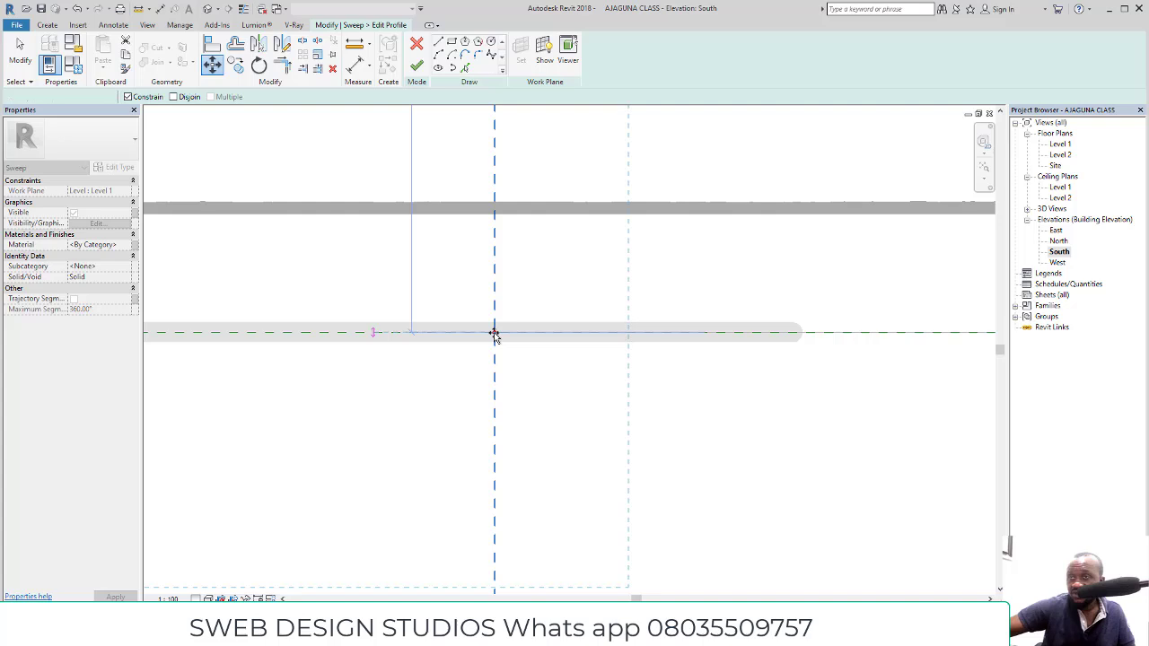
{"action": "left_click", "coordinate": [494, 334]}
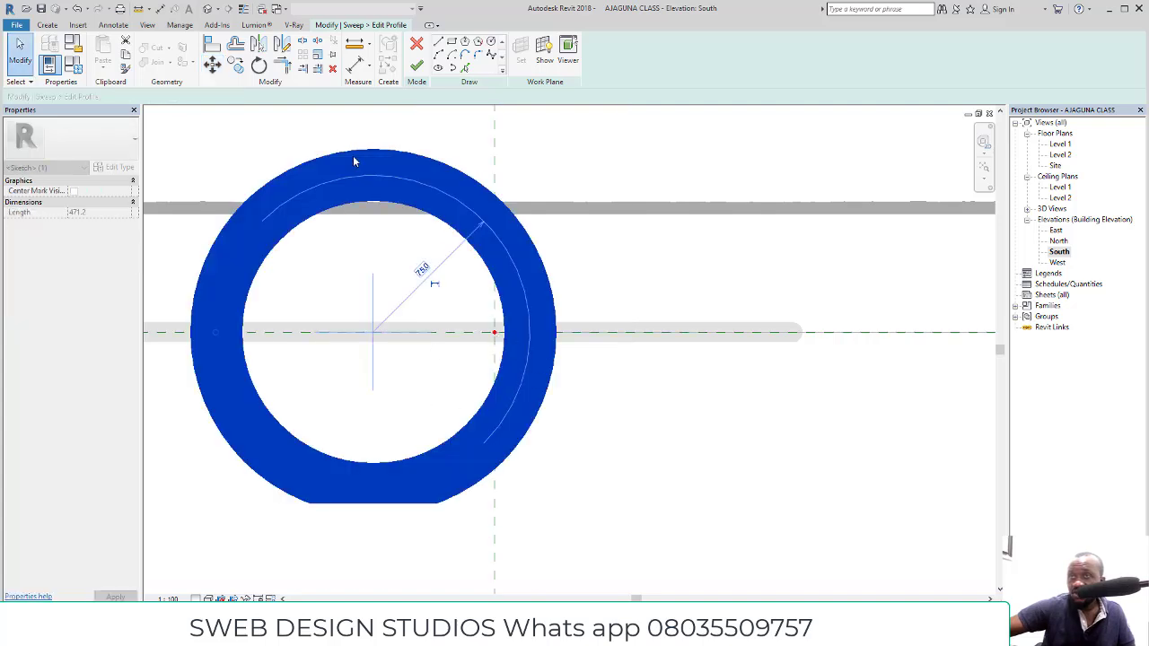
Move the profile circle horizontally so its centre sits on the path's profile-plane point
{"action": "left_click", "coordinate": [211, 63]}
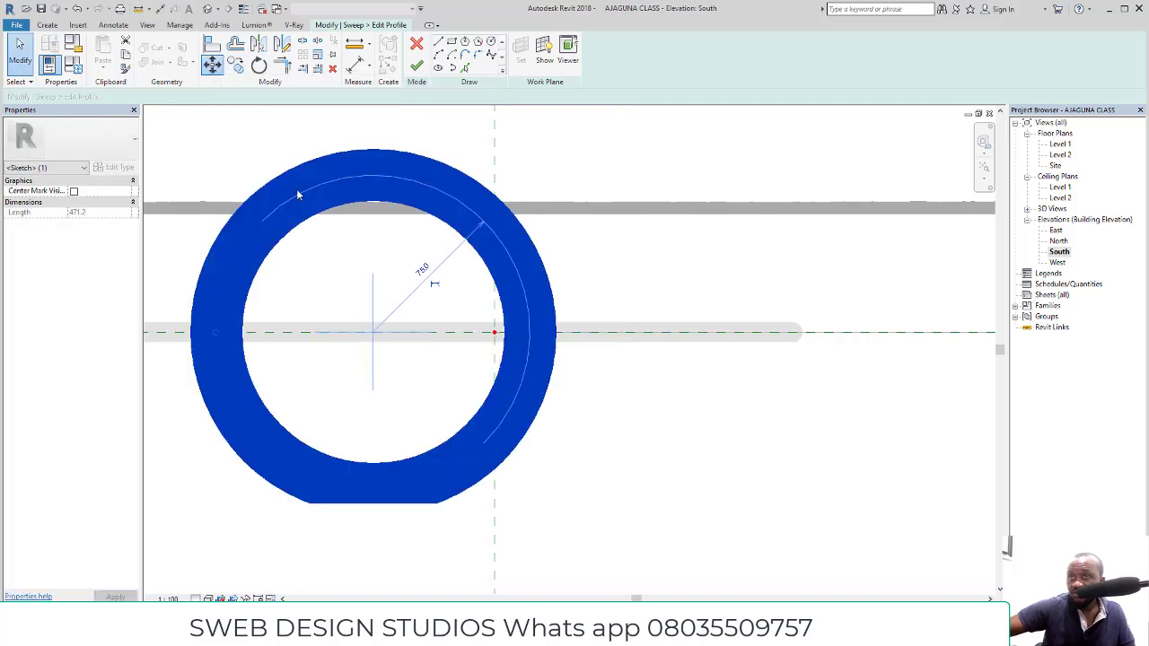
{"action": "left_click", "coordinate": [373, 333]}
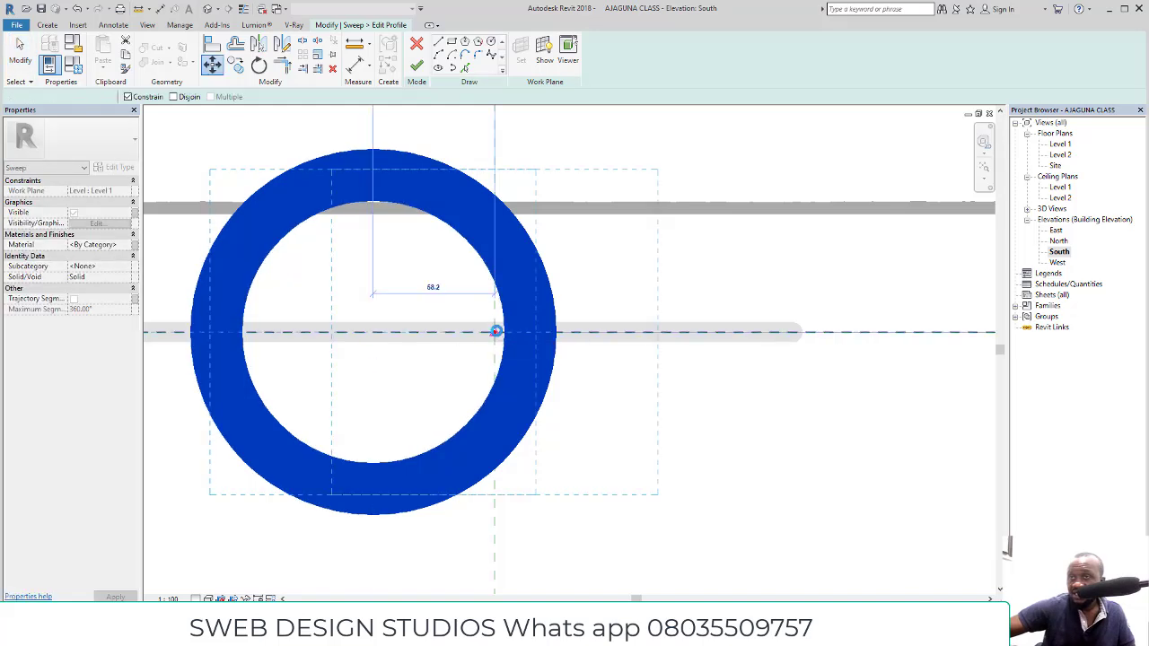
{"action": "left_click", "coordinate": [495, 331]}
{"action": "scroll", "coordinate": [481, 325], "scroll_direction": "down", "scroll_amount": 3}
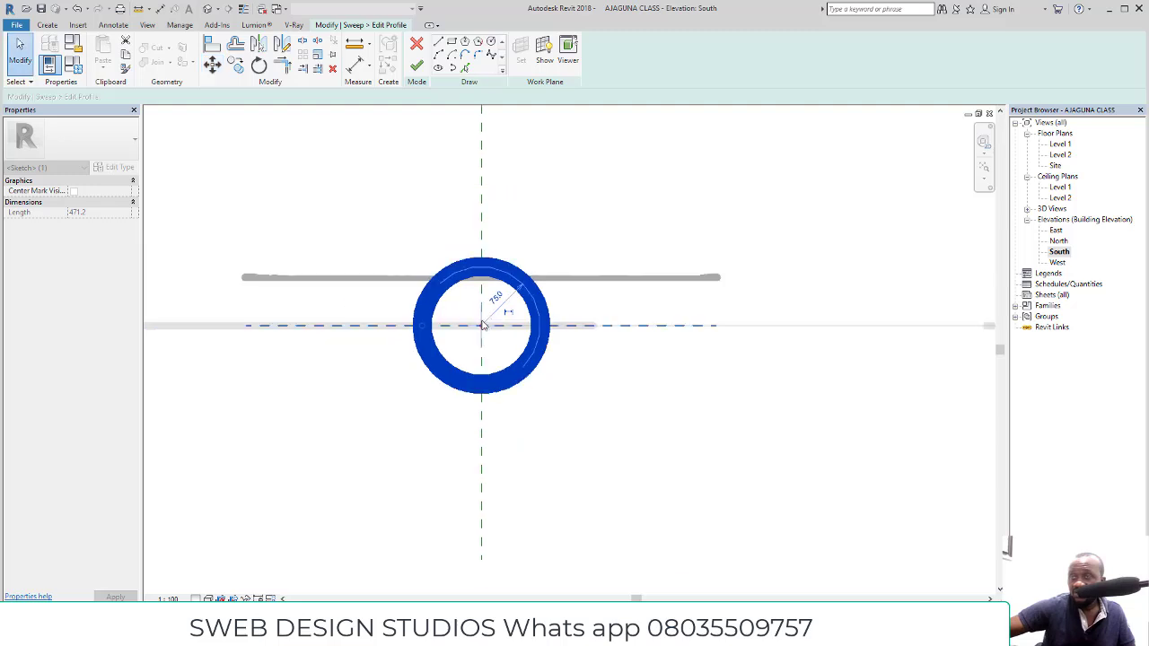
Finish the circular profile and complete the pipe sweep in the 3D view
{"action": "scroll", "coordinate": [482, 325], "scroll_direction": "down", "scroll_amount": 4}
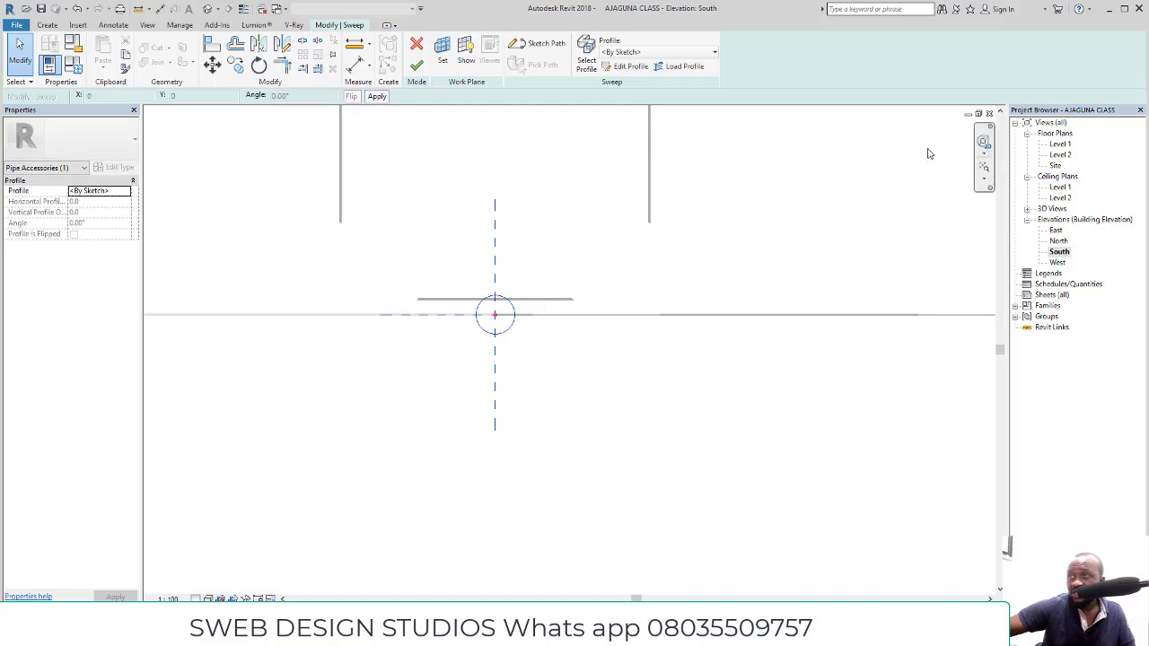
{"action": "left_click", "coordinate": [206, 7]}
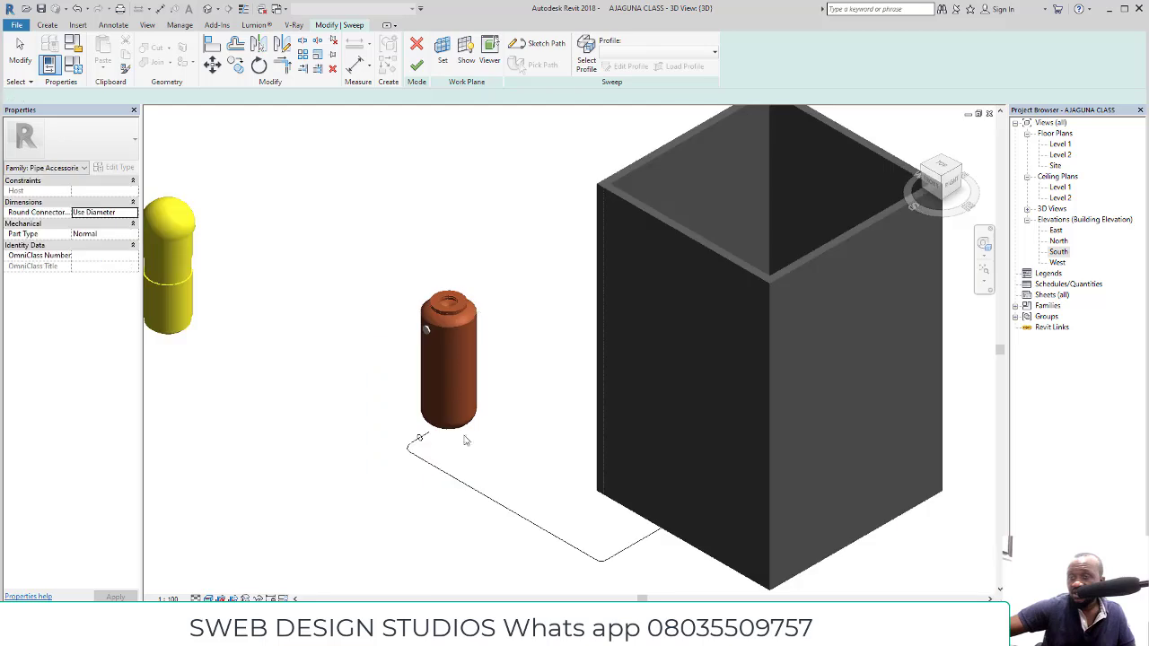
{"action": "left_click", "coordinate": [421, 67]}
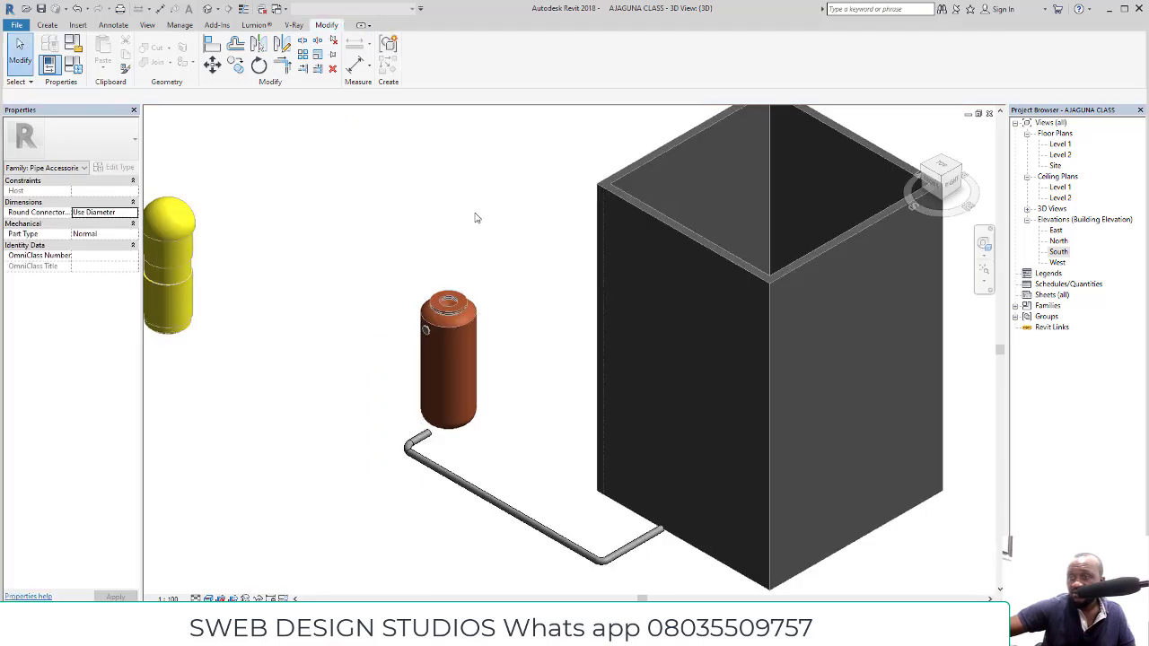
In the front 3D view, move the pipe sweep straight up 2200 mm towards the tank's fitting
{"action": "left_click", "coordinate": [465, 483]}
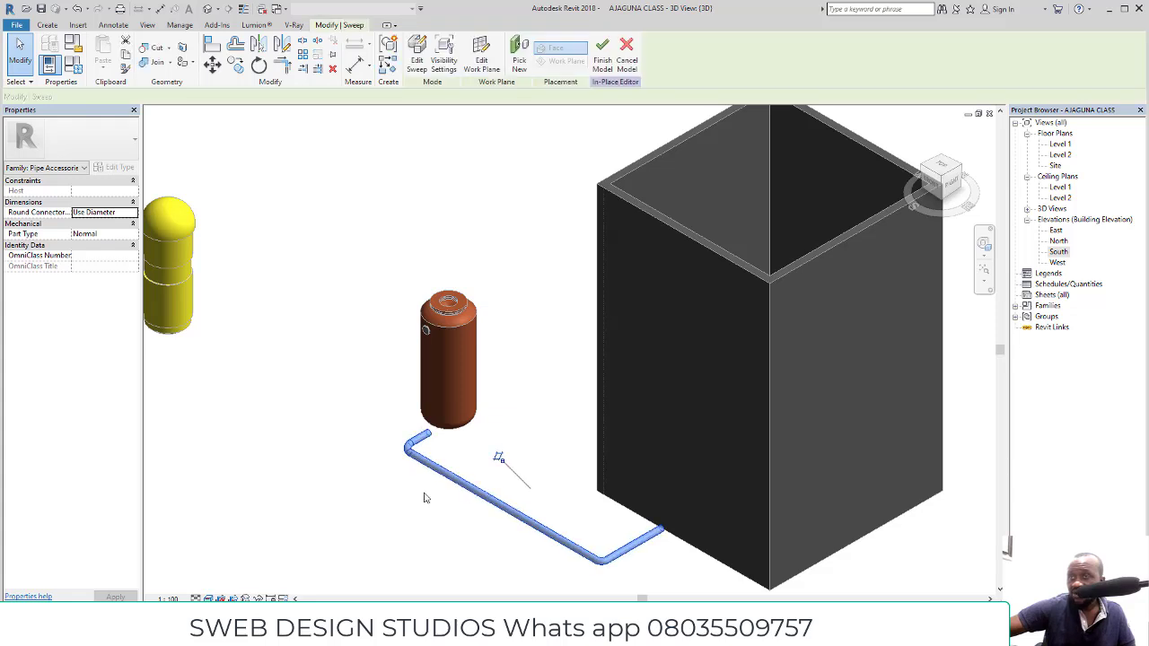
{"action": "left_click", "coordinate": [930, 182]}
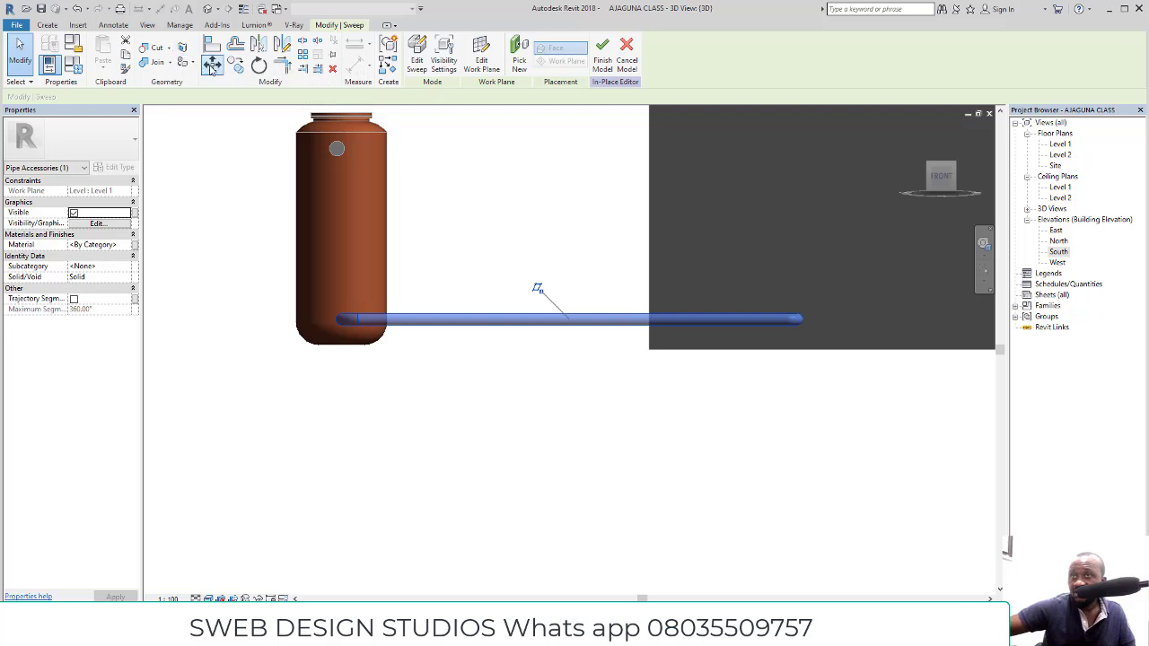
{"action": "key", "text": "m"}
{"action": "key", "text": "v"}
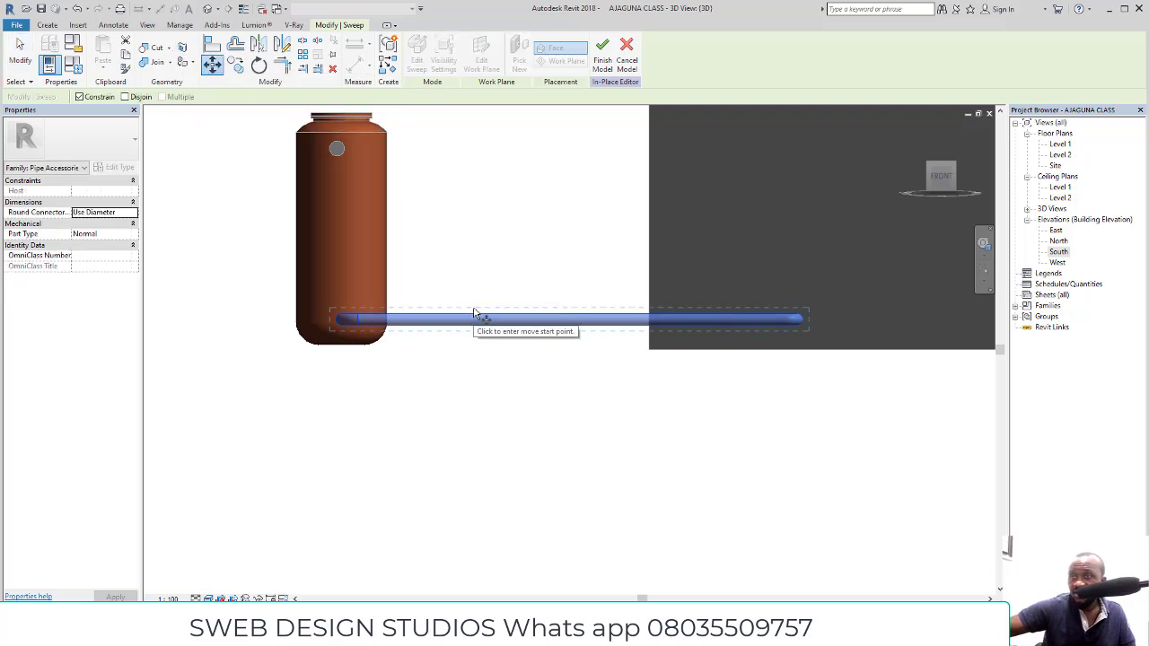
{"action": "left_click", "coordinate": [472, 319]}
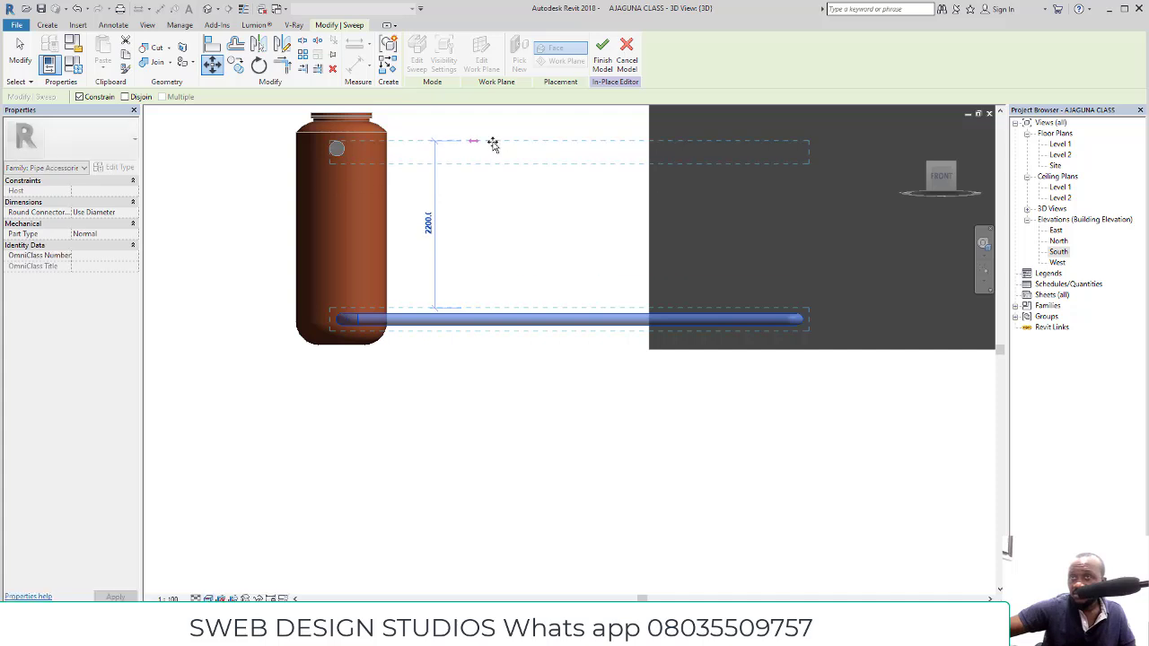
{"action": "left_click", "coordinate": [492, 141]}
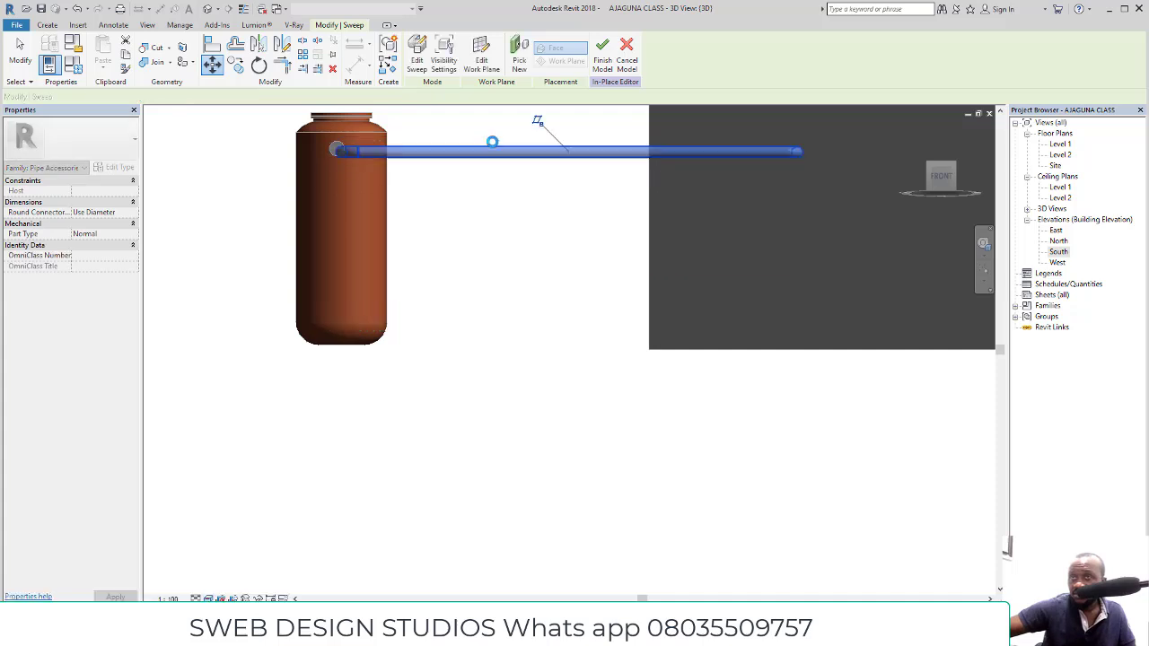
Set the 3D view's visual style to Hidden Line to compare the pipe end with the tank's fitting
{"action": "scroll", "coordinate": [332, 117], "scroll_direction": "up", "scroll_amount": 6}
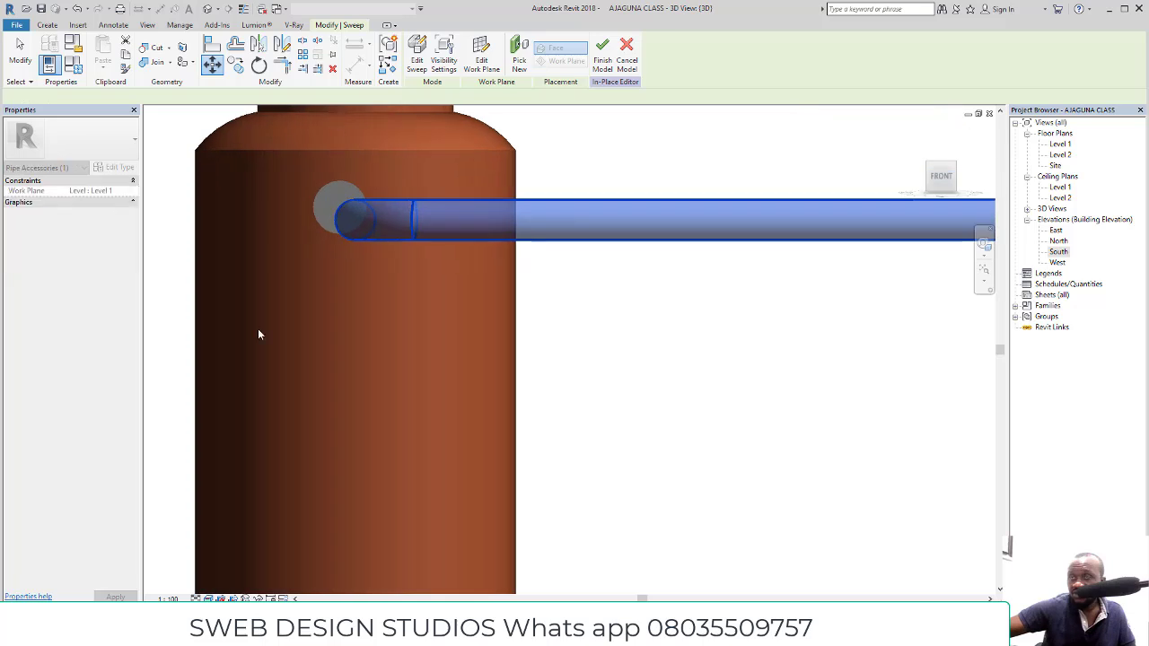
{"action": "left_click", "coordinate": [207, 598]}
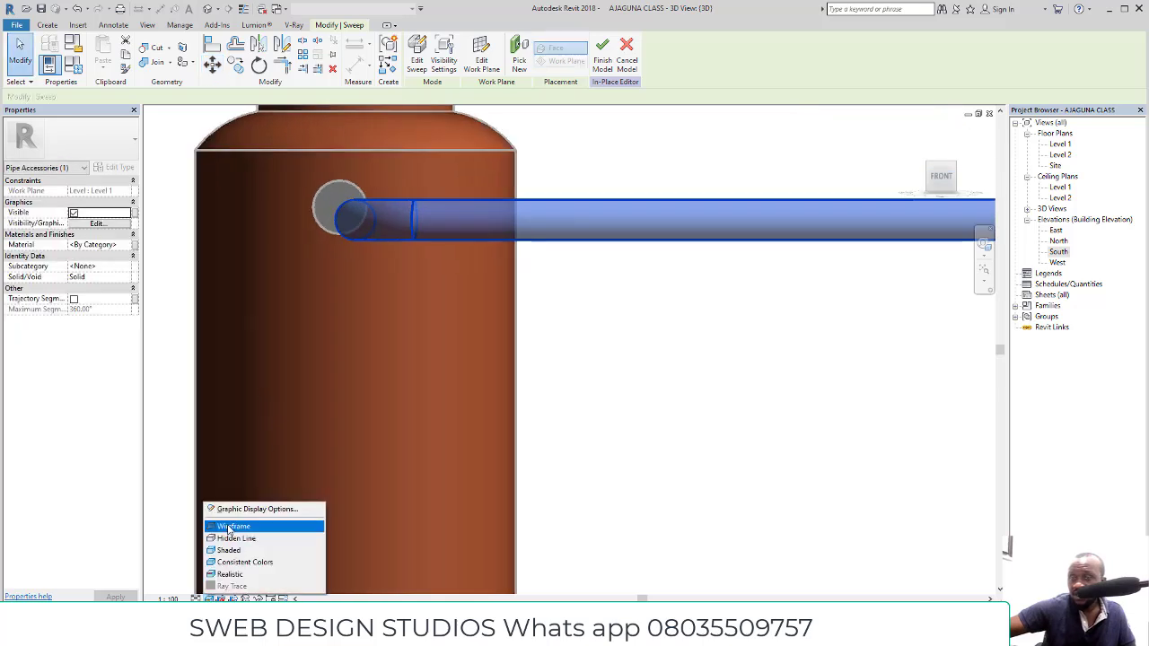
{"action": "left_click", "coordinate": [235, 538]}
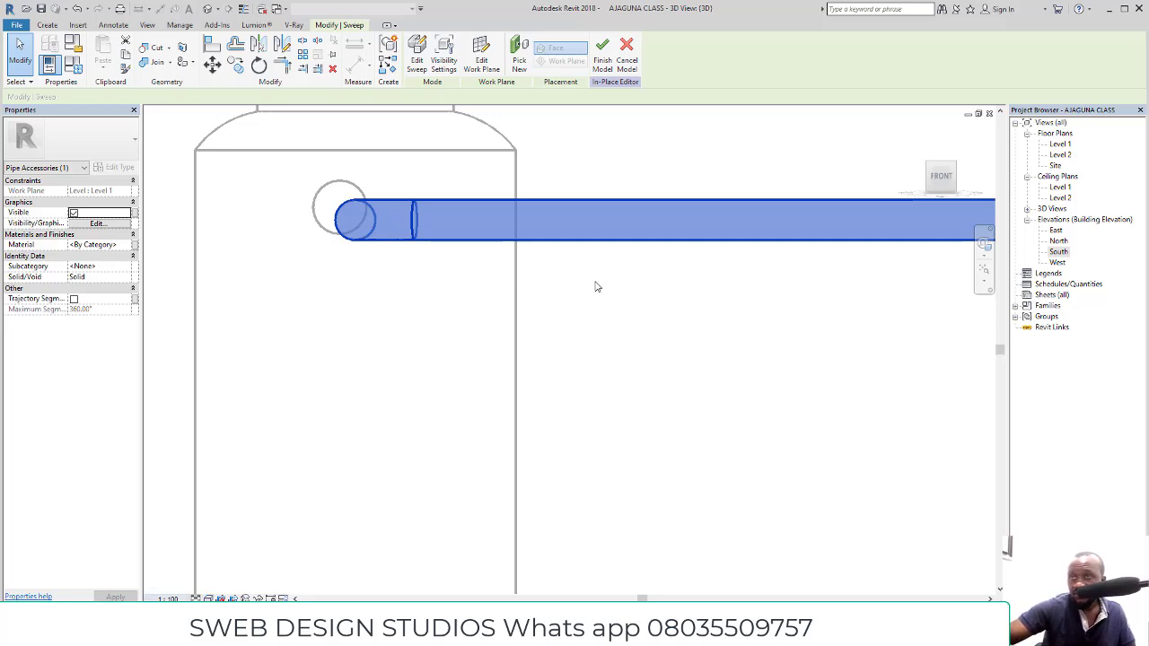
Nudge the pipe sweep upward in small increments until its end is level with the centre of the tank's circular fitting
{"action": "left_click", "coordinate": [597, 255]}
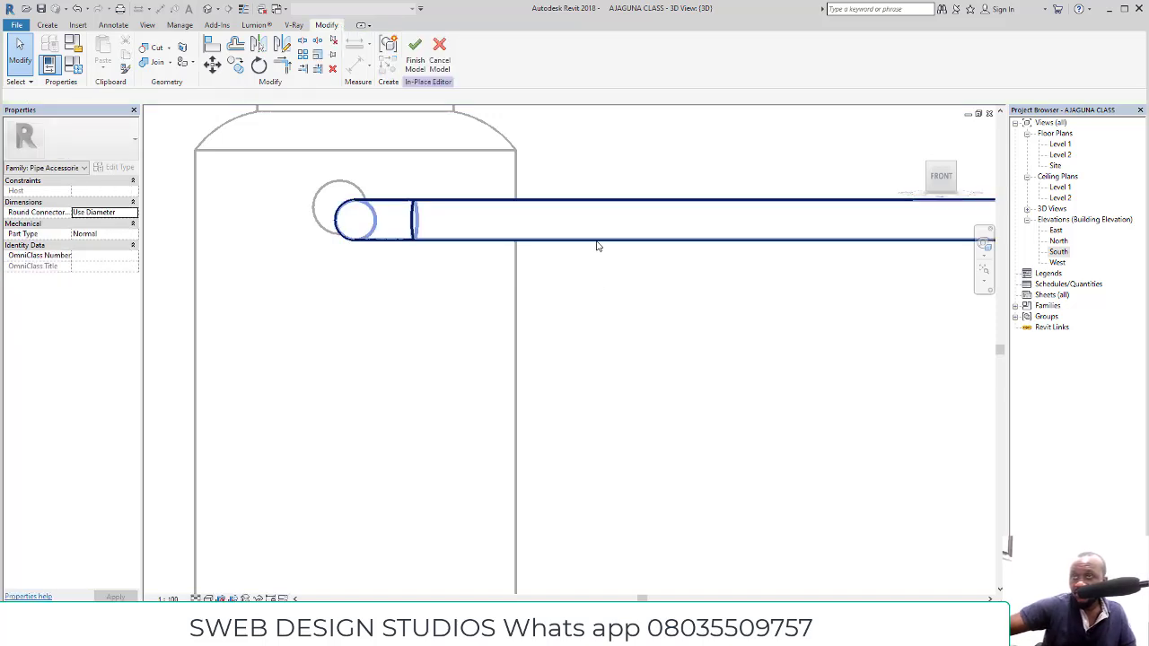
{"action": "left_click", "coordinate": [597, 241]}
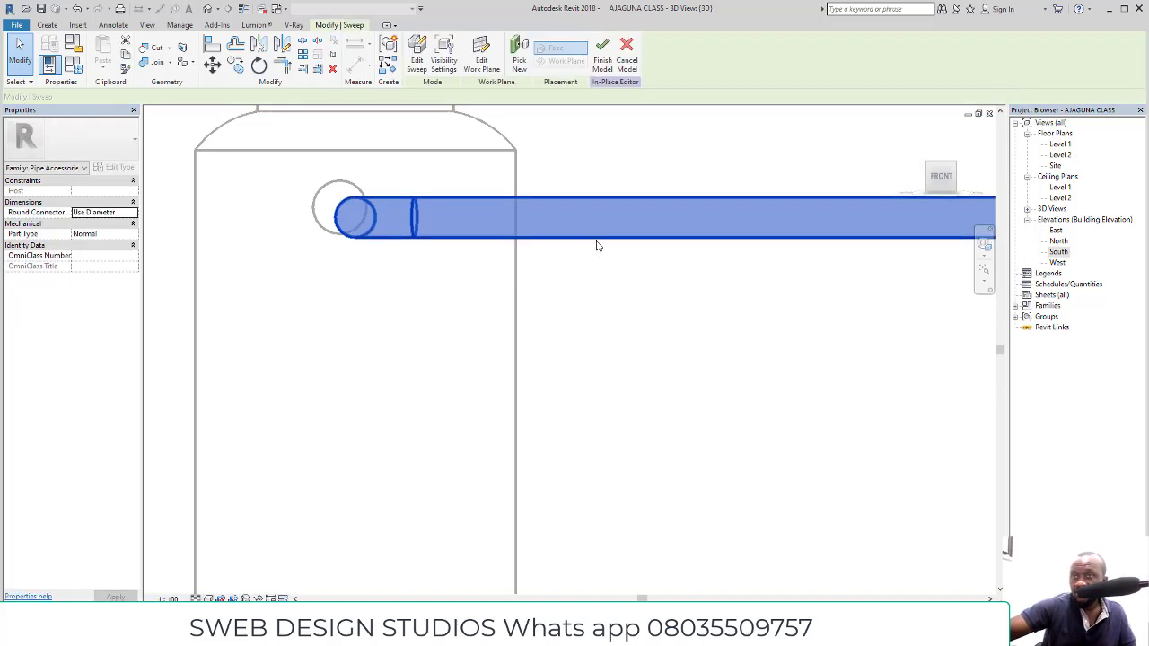
{"action": "key", "text": "Up"}
{"action": "key", "text": "Up"}
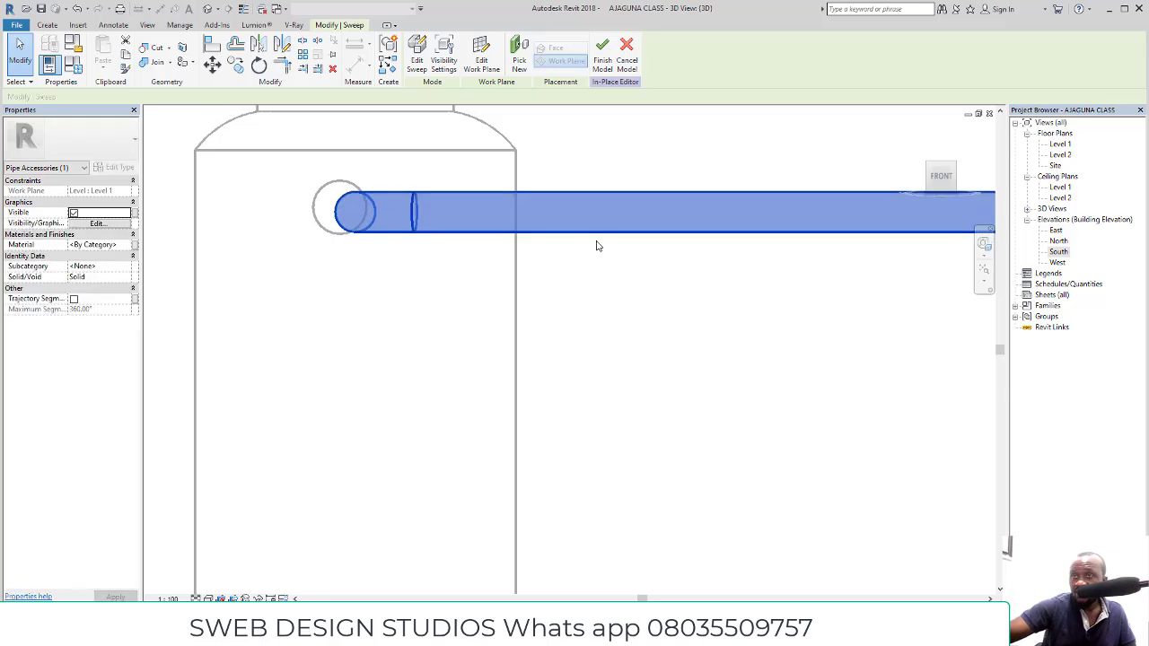
{"action": "key", "text": "Up"}
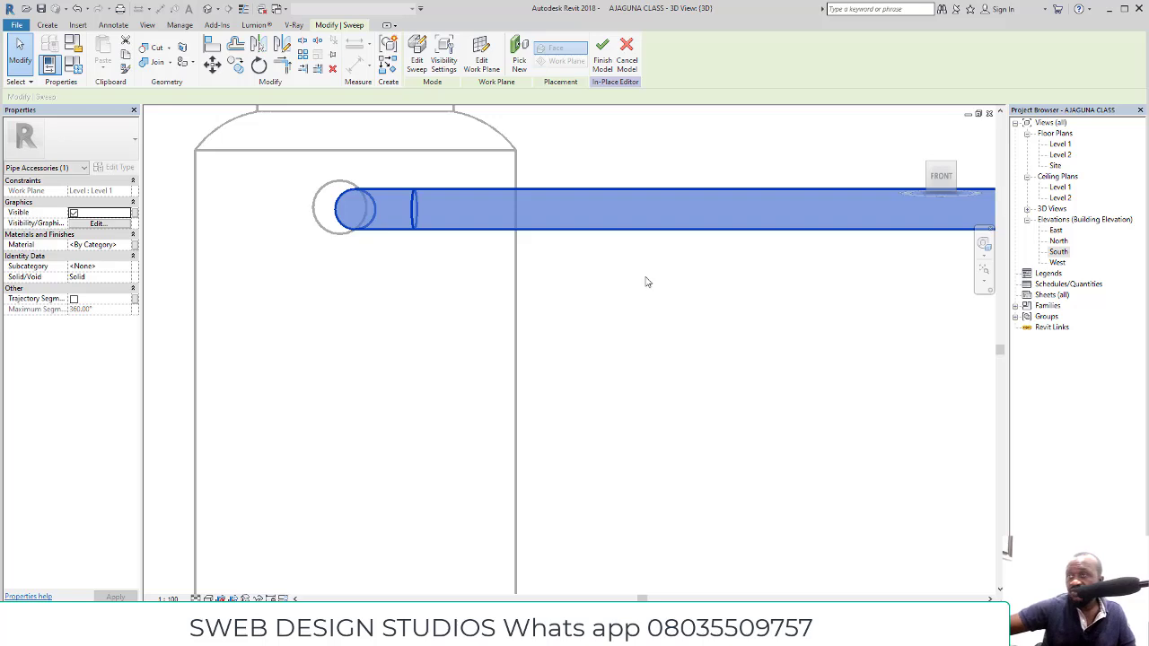
In the Level 2 floor plan, nudge the pipe sweep sideways towards the centre of the tank's fitting
{"action": "mouse_move", "coordinate": [939, 150]}
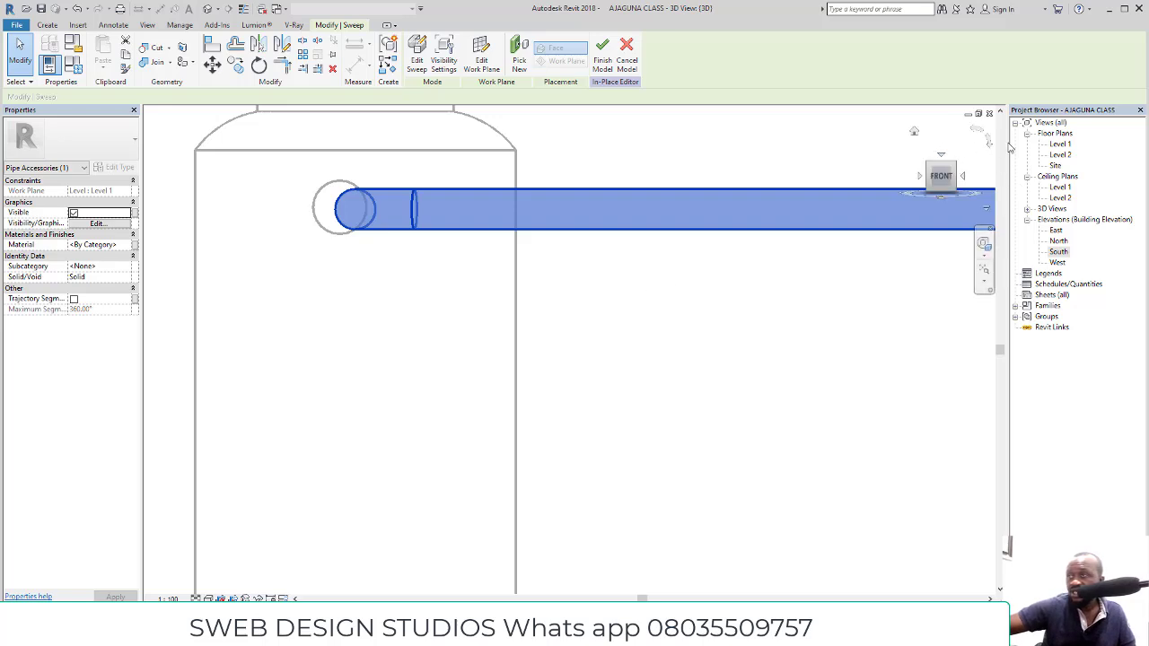
{"action": "left_click", "coordinate": [1059, 145]}
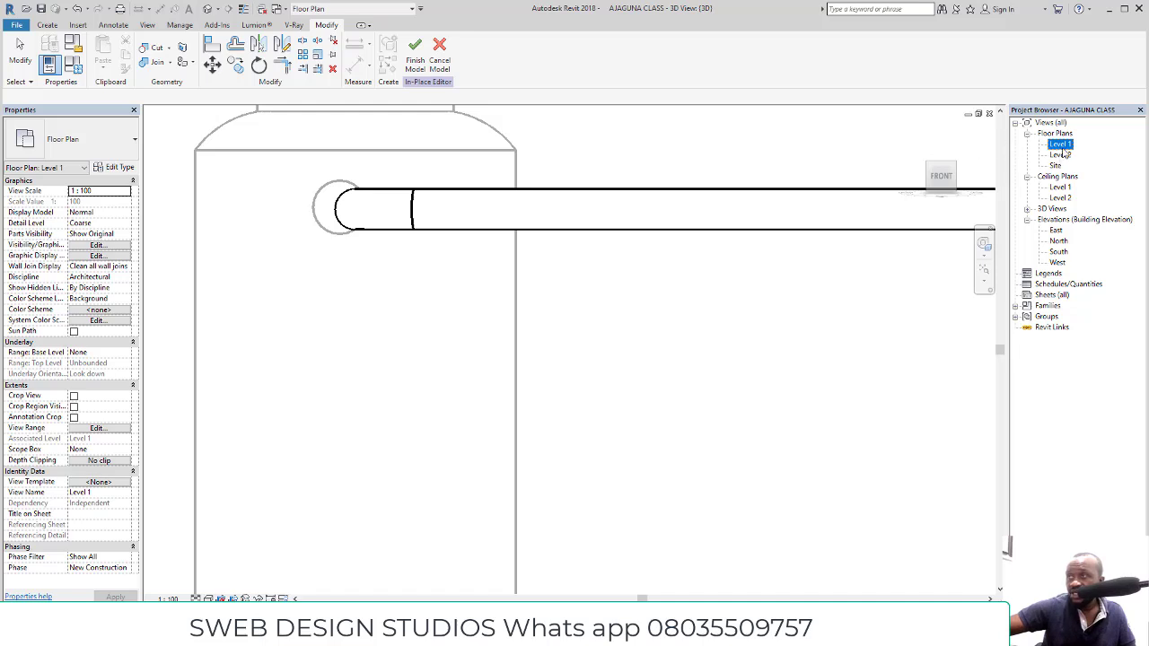
{"action": "double_click", "coordinate": [1063, 148]}
{"action": "scroll", "coordinate": [463, 410], "scroll_direction": "down", "scroll_amount": 4}
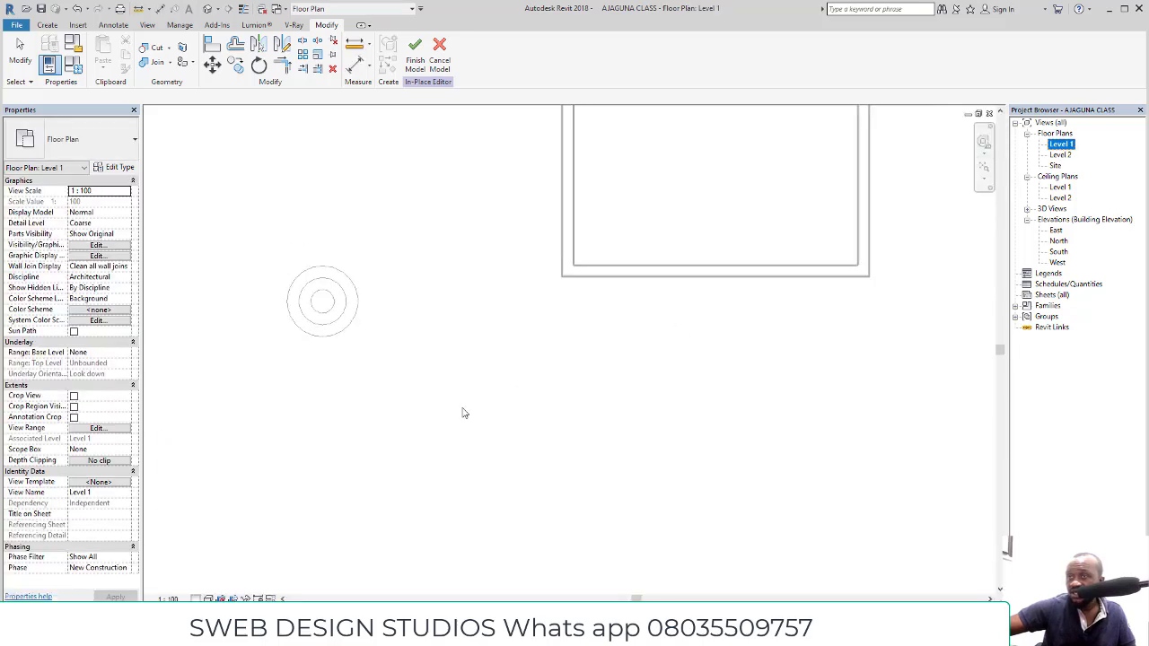
{"action": "double_click", "coordinate": [1062, 154]}
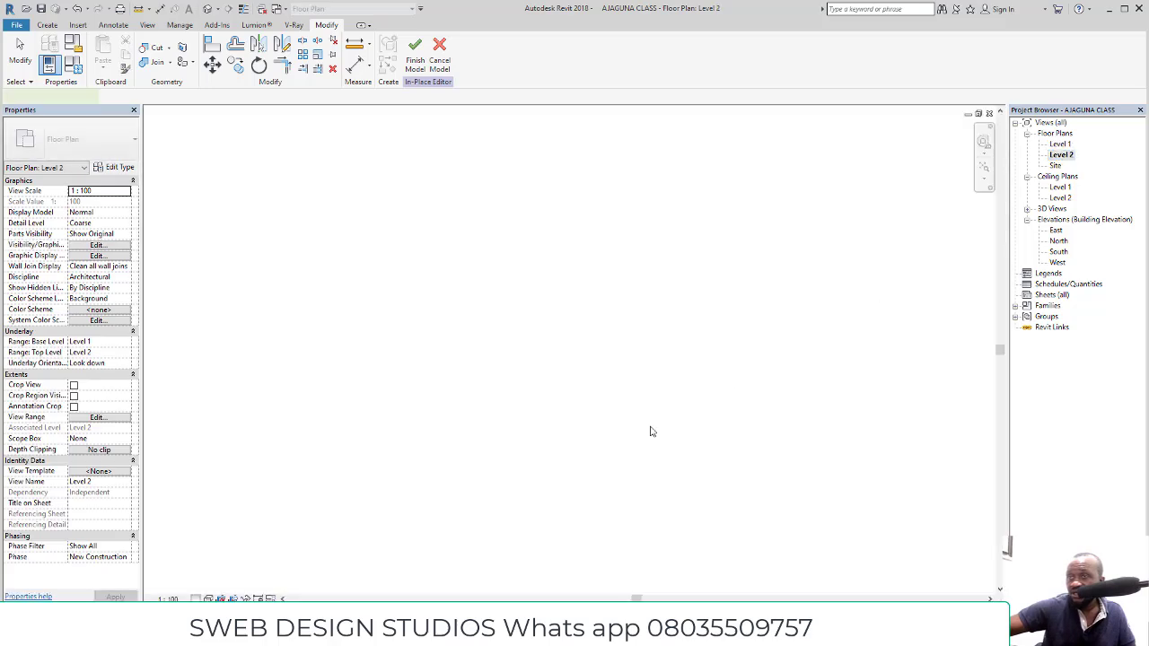
{"action": "scroll", "coordinate": [502, 441], "scroll_direction": "up", "scroll_amount": 8}
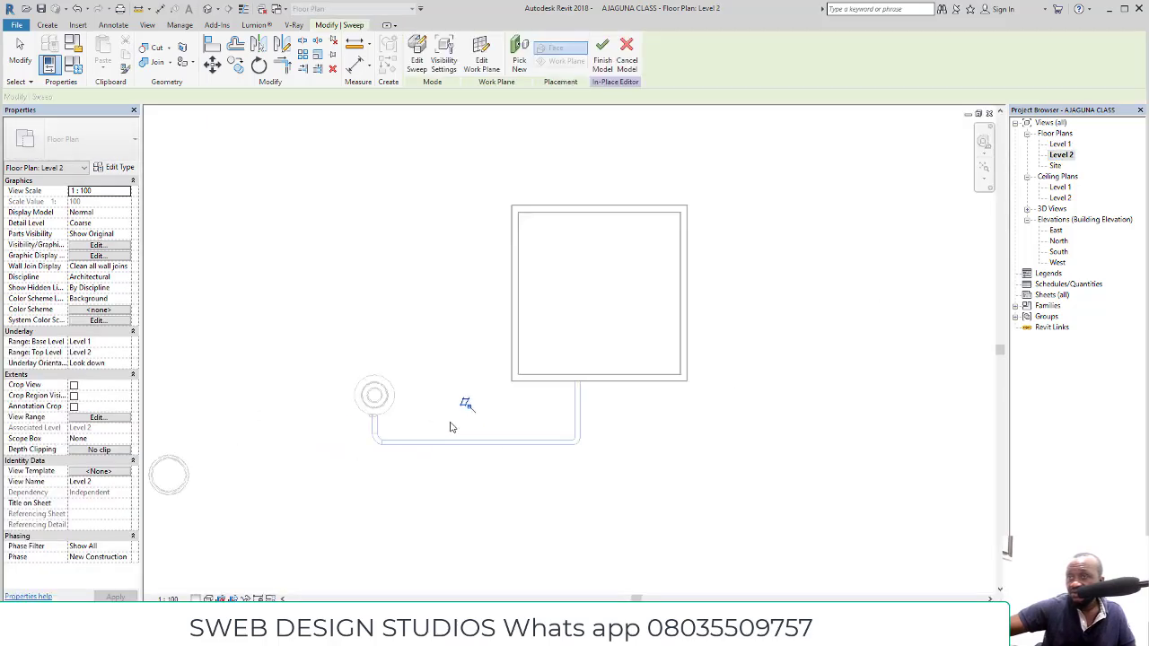
{"action": "left_click", "coordinate": [314, 421]}
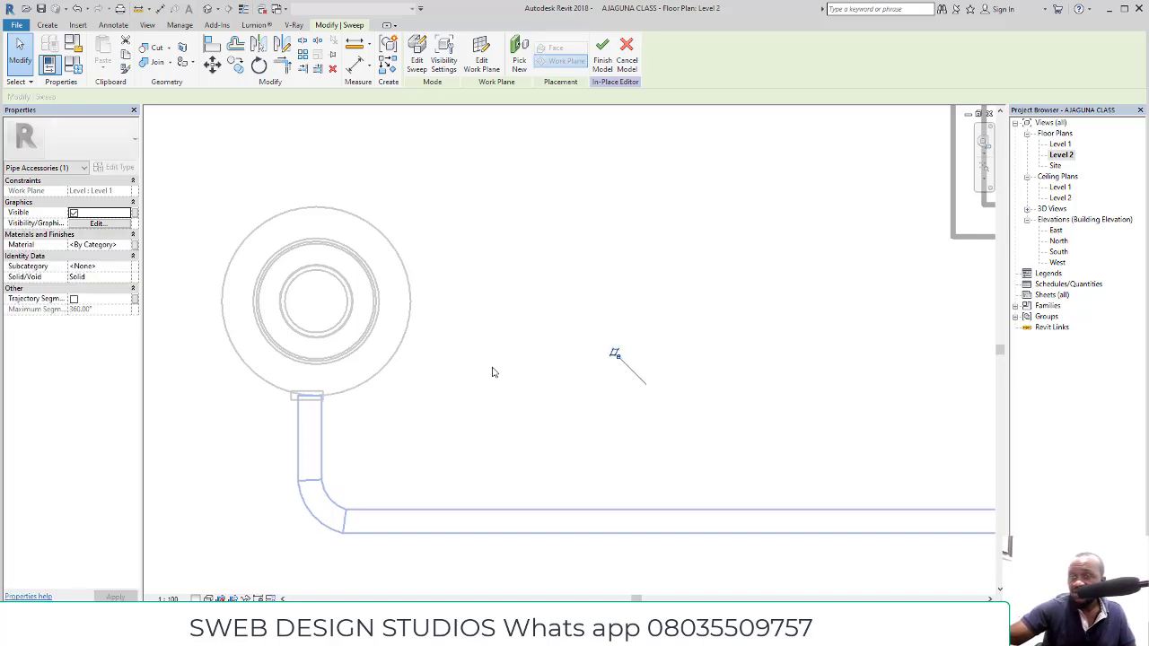
{"action": "scroll", "coordinate": [333, 414], "scroll_direction": "up", "scroll_amount": 3}
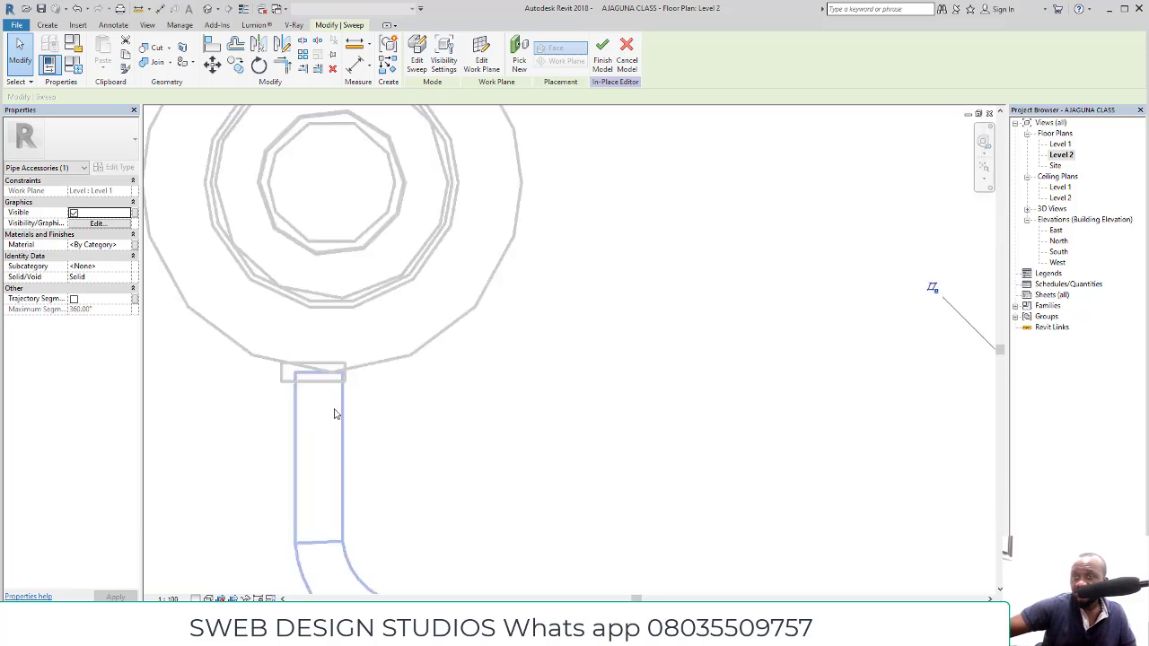
{"action": "left_click", "coordinate": [416, 409]}
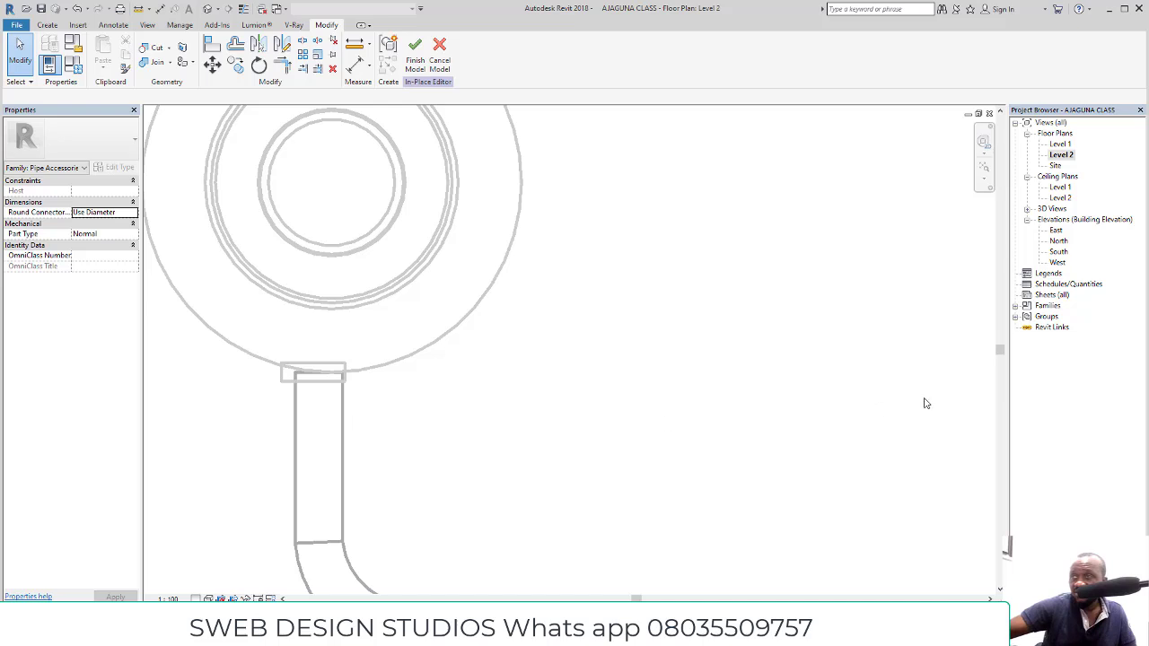
From the top of the 3D view, nudge the pipe sweep sideways until its end is centred on the tank's fitting
{"action": "left_click", "coordinate": [208, 11]}
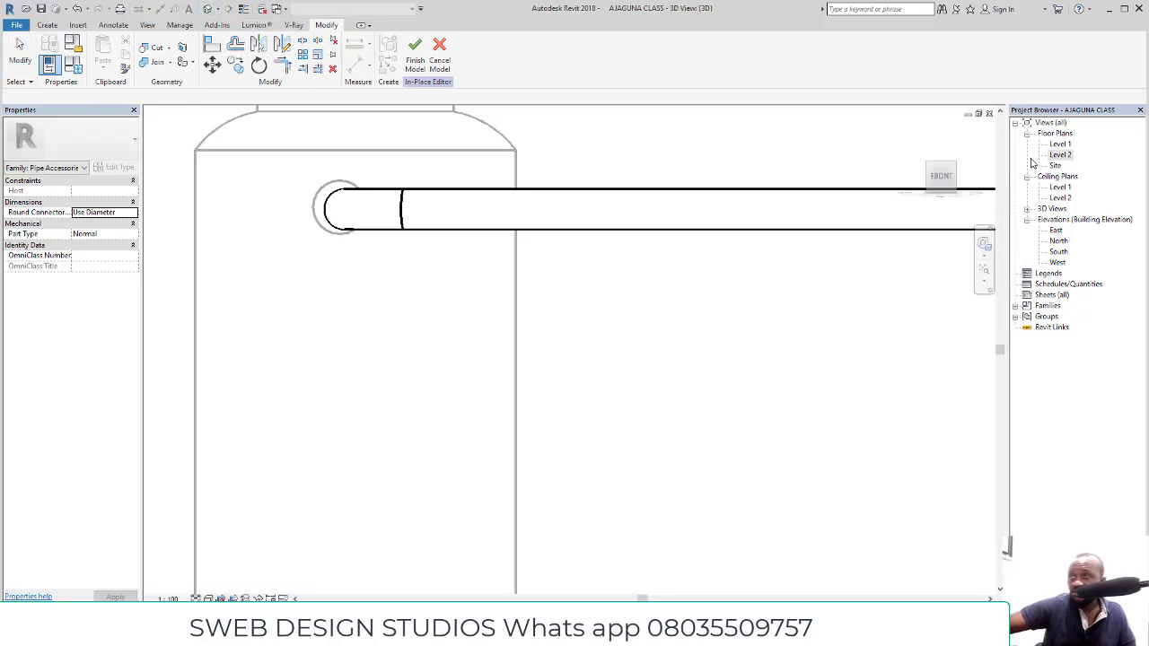
{"action": "left_click", "coordinate": [915, 133]}
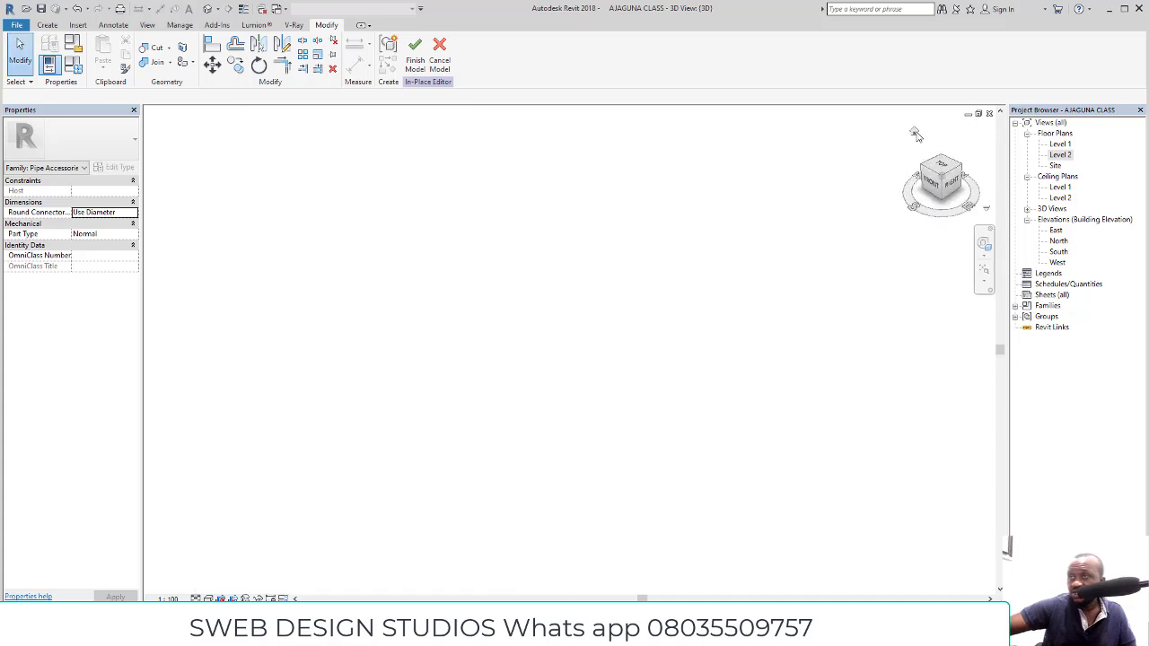
{"action": "left_click", "coordinate": [939, 170]}
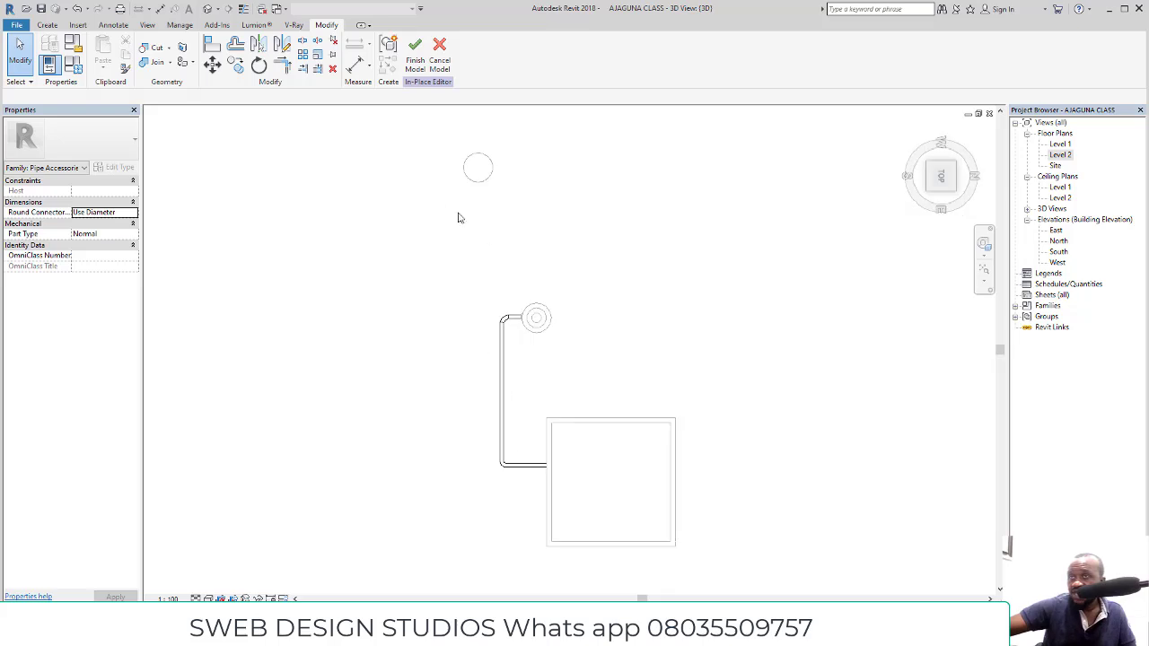
{"action": "scroll", "coordinate": [529, 298], "scroll_direction": "up", "scroll_amount": 5}
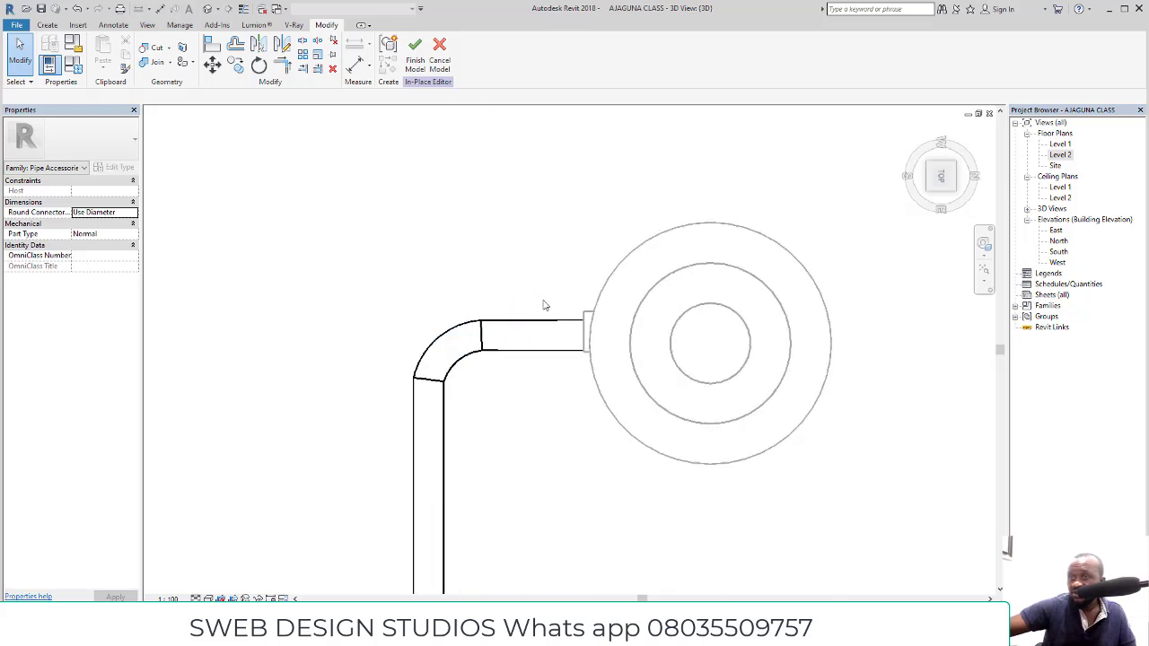
{"action": "scroll", "coordinate": [550, 310], "scroll_direction": "up", "scroll_amount": 2}
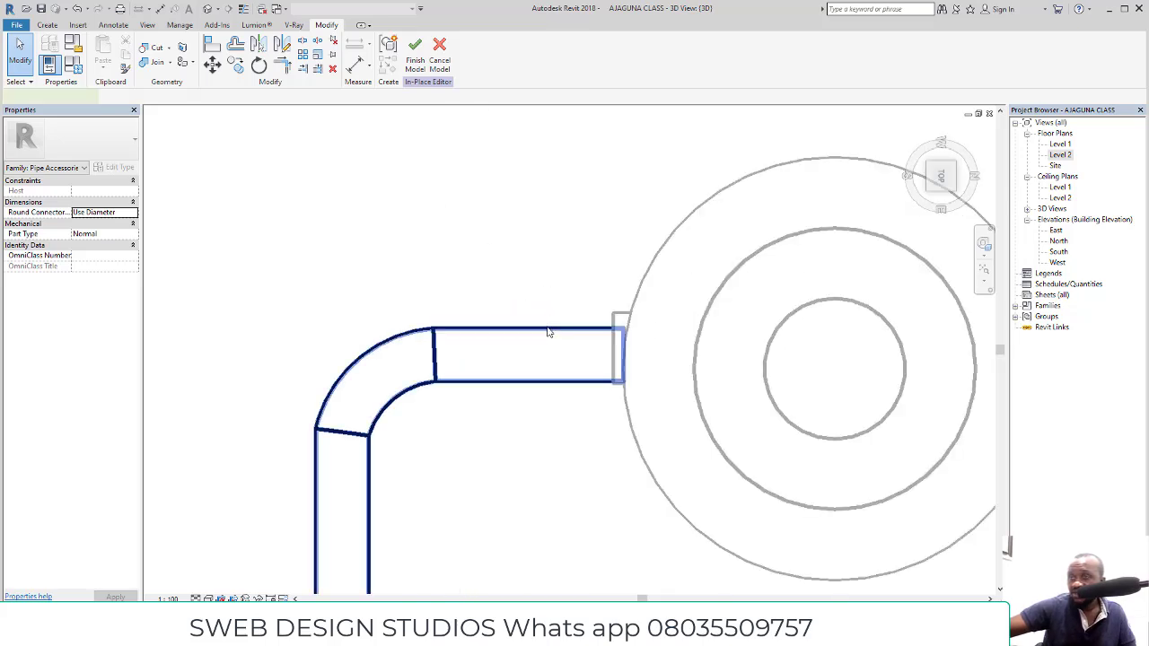
{"action": "left_click", "coordinate": [549, 332]}
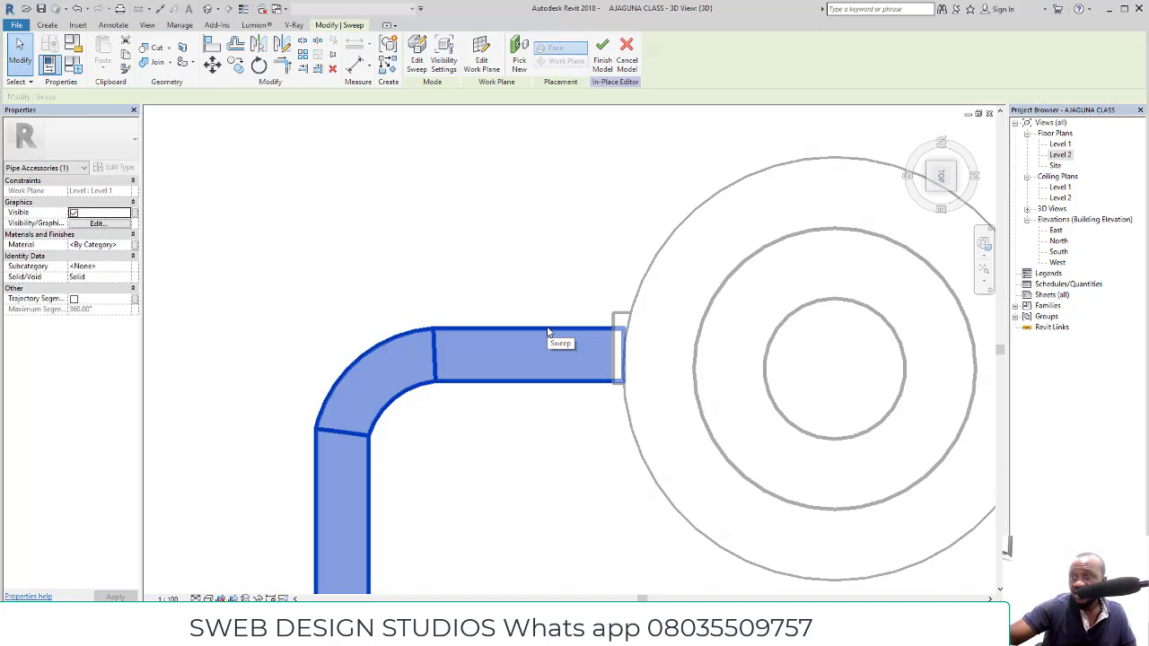
{"action": "key", "text": "Up"}
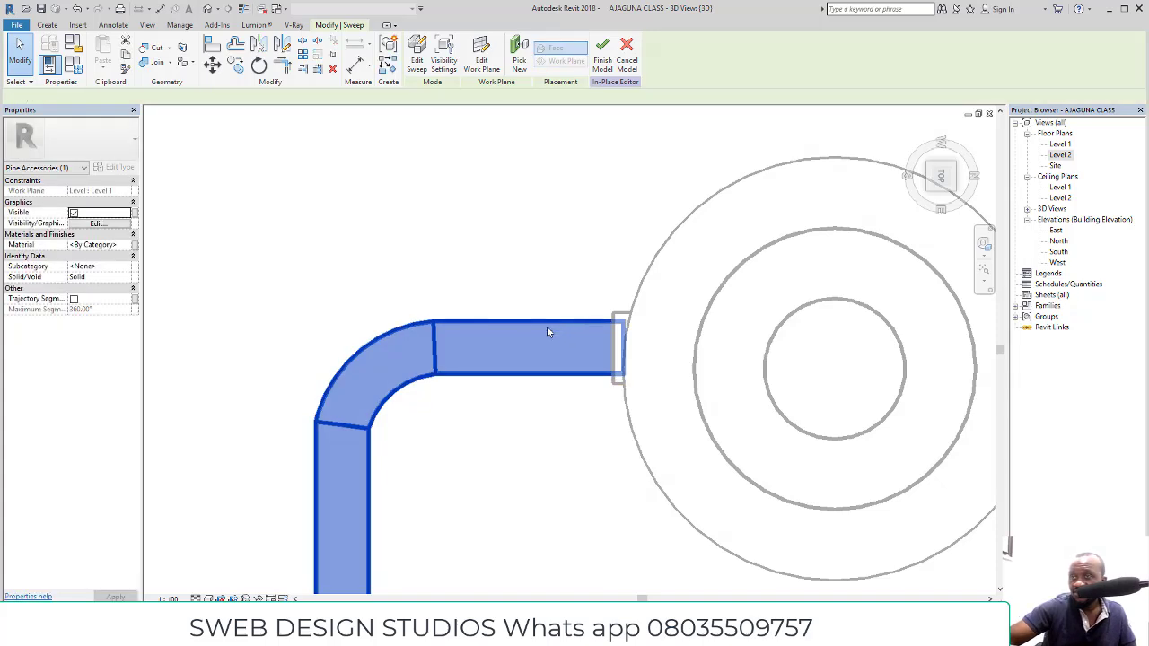
{"action": "scroll", "coordinate": [590, 442], "scroll_direction": "up", "scroll_amount": 3}
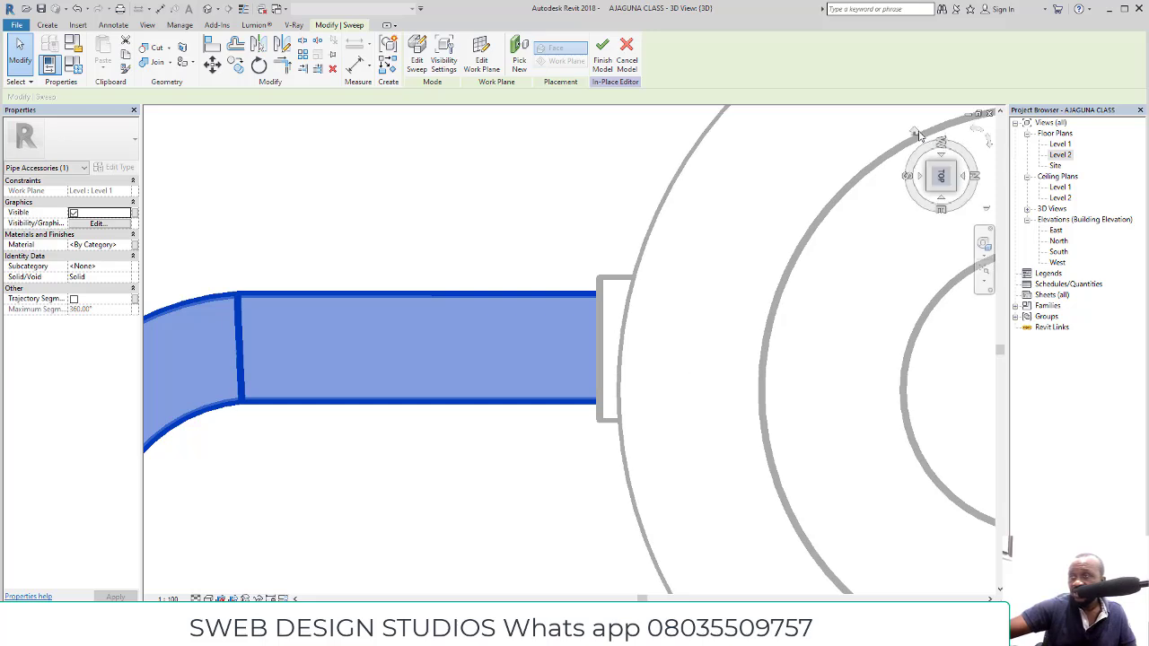
Return the 3D view to its home orientation, set its visual style to Realistic and deselect the pipe
{"action": "left_click", "coordinate": [912, 133]}
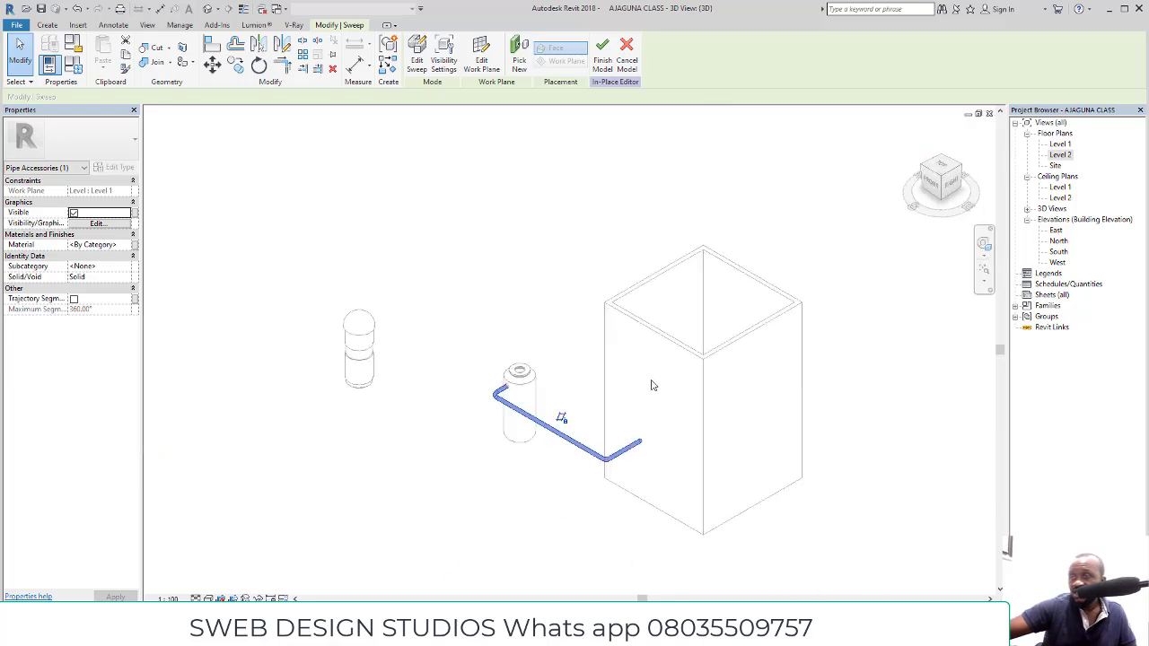
{"action": "scroll", "coordinate": [589, 445], "scroll_direction": "up", "scroll_amount": 3}
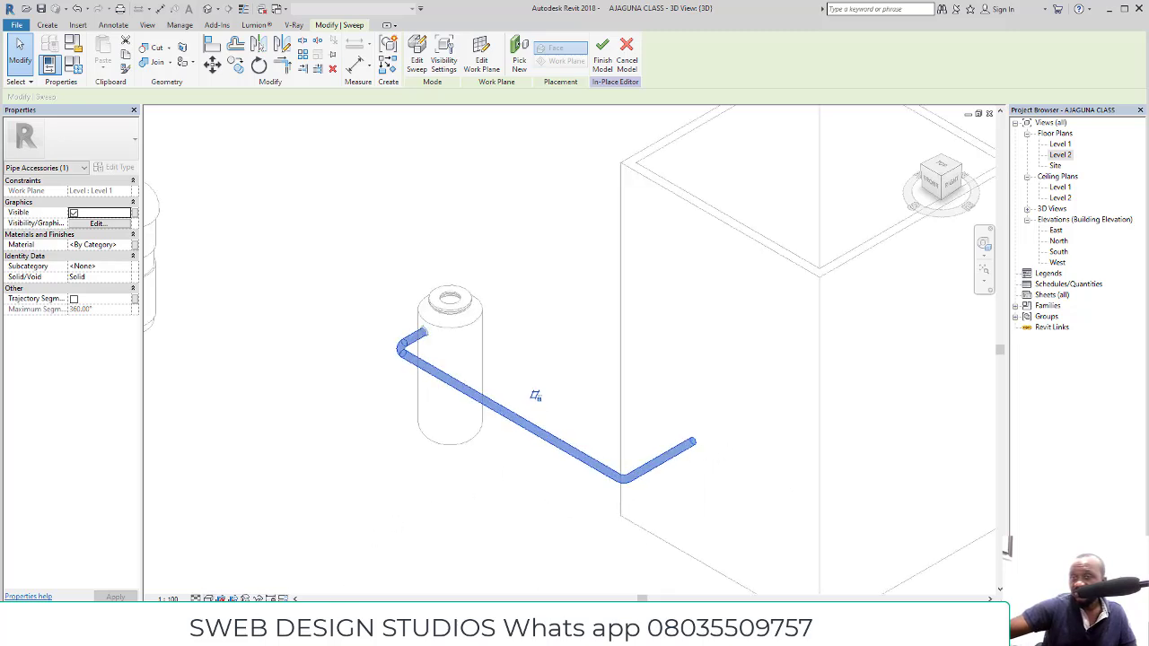
{"action": "left_click", "coordinate": [207, 598]}
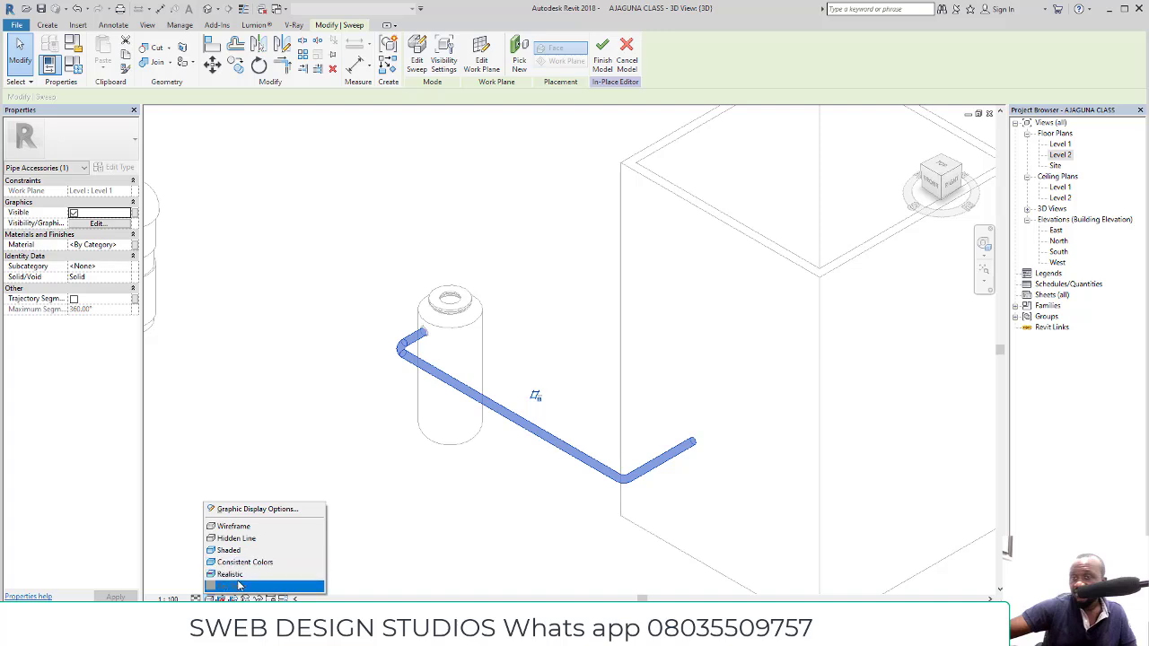
{"action": "left_click", "coordinate": [230, 574]}
{"action": "left_click", "coordinate": [326, 502]}
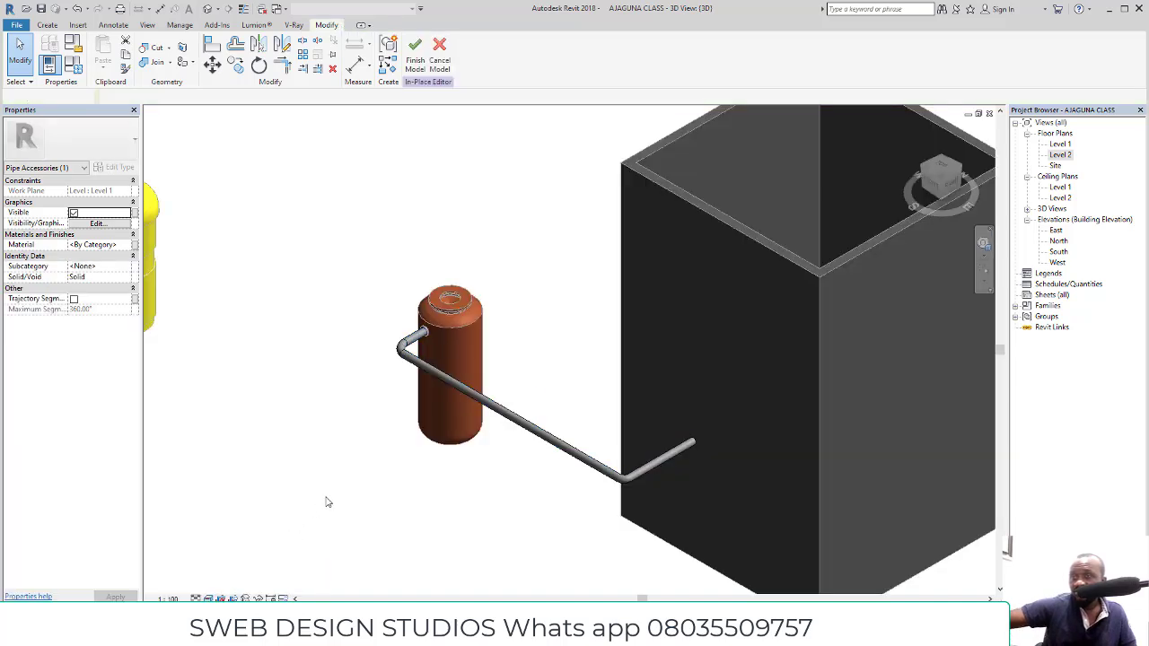
Examine the pipe's connection at the tank's fitting, its rounded bends and its far end at the walled box
{"action": "scroll", "coordinate": [683, 472], "scroll_direction": "up", "scroll_amount": 3}
{"action": "scroll", "coordinate": [646, 508], "scroll_direction": "down", "scroll_amount": 1}
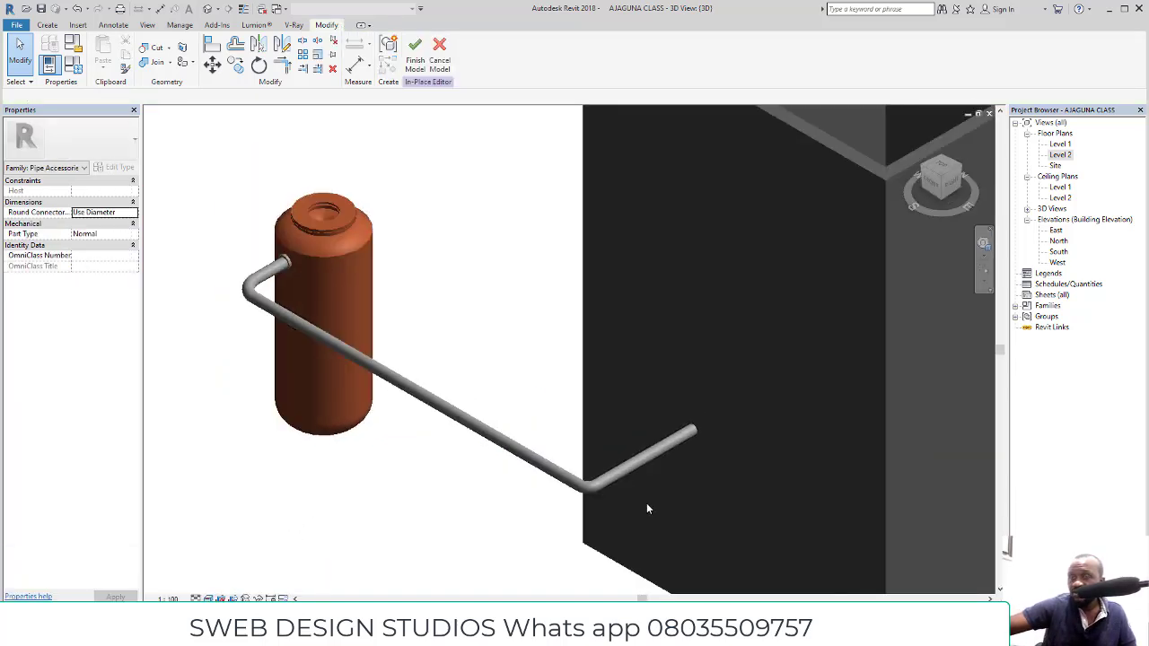
{"action": "scroll", "coordinate": [646, 508], "scroll_direction": "down", "scroll_amount": 1}
{"action": "scroll", "coordinate": [309, 319], "scroll_direction": "up", "scroll_amount": 4}
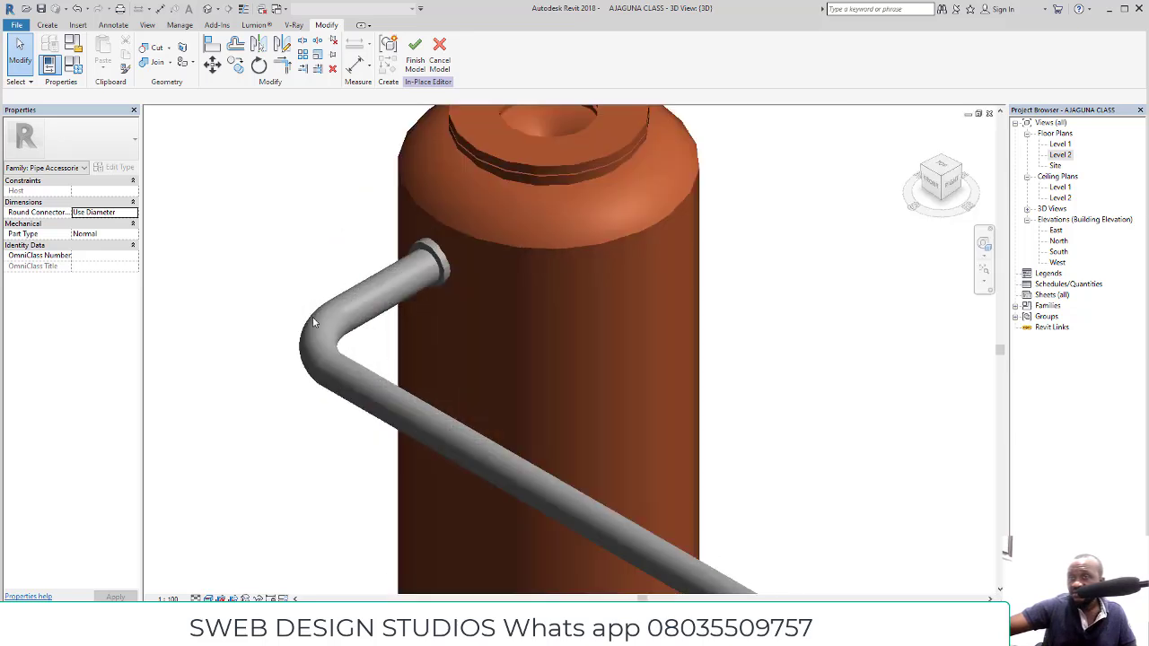
{"action": "scroll", "coordinate": [341, 338], "scroll_direction": "down", "scroll_amount": 2}
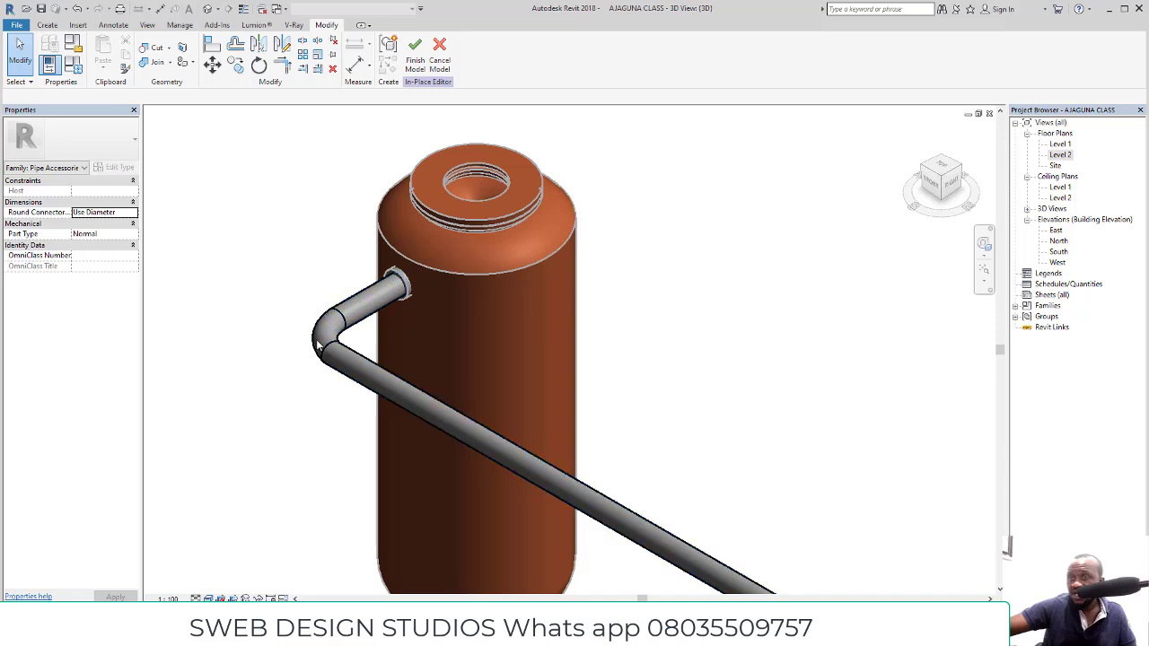
{"action": "scroll", "coordinate": [337, 324], "scroll_direction": "up", "scroll_amount": 2}
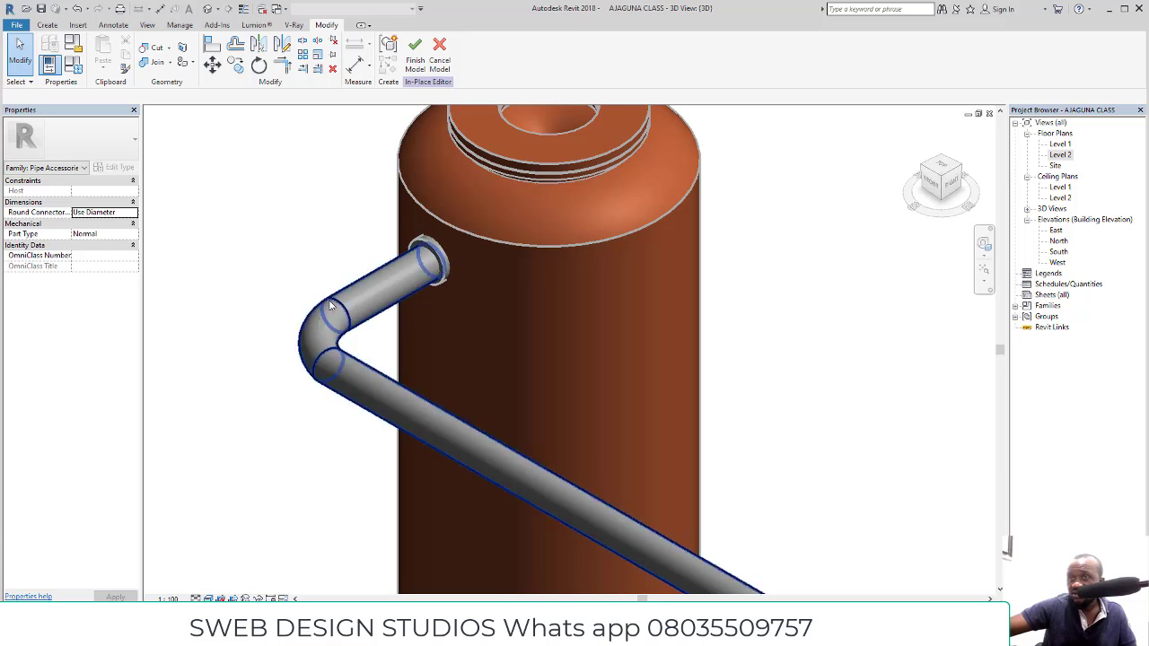
{"action": "scroll", "coordinate": [349, 305], "scroll_direction": "down", "scroll_amount": 2}
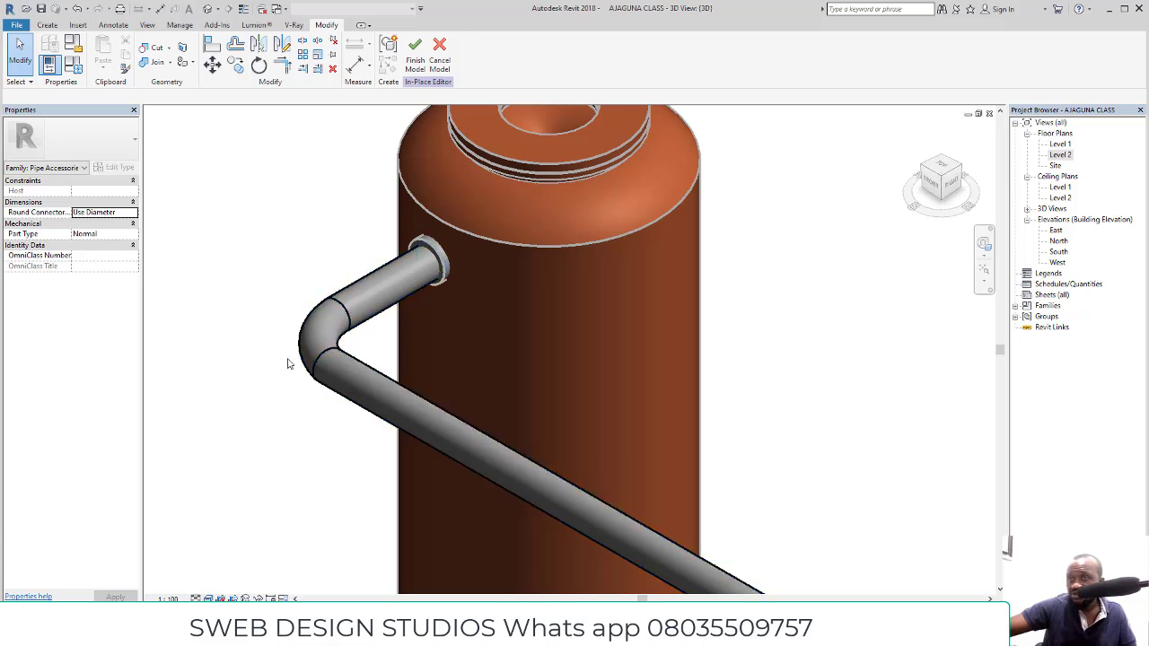
{"action": "scroll", "coordinate": [269, 332], "scroll_direction": "down", "scroll_amount": 1}
{"action": "scroll", "coordinate": [265, 331], "scroll_direction": "down", "scroll_amount": 4}
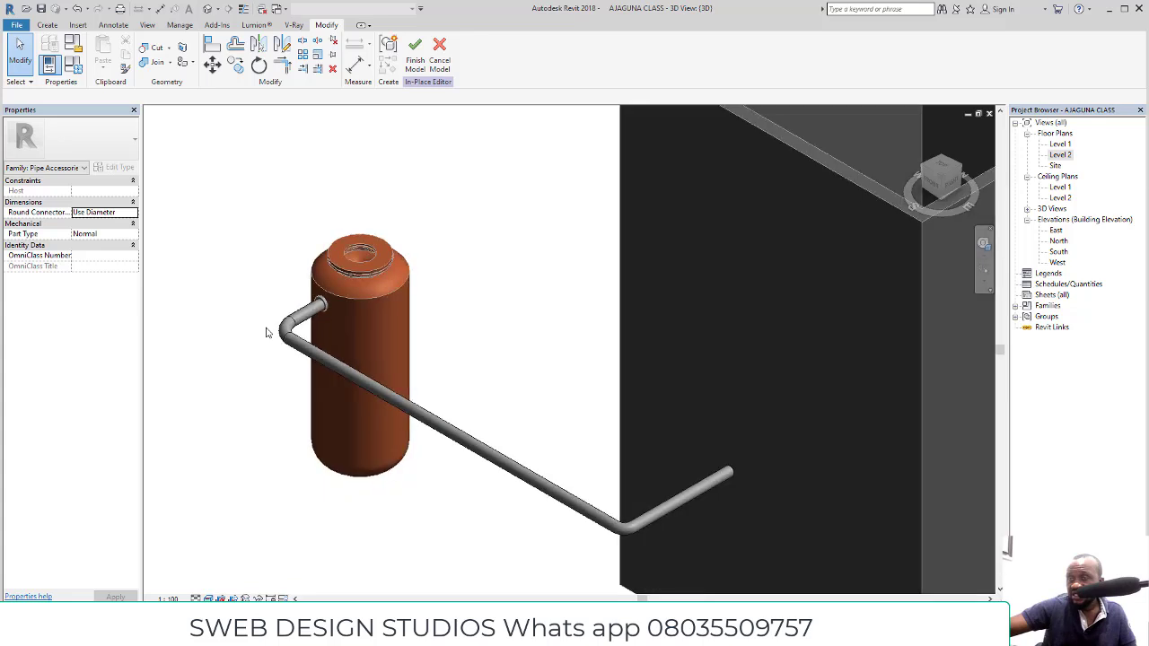
{"action": "scroll", "coordinate": [651, 520], "scroll_direction": "up", "scroll_amount": 5}
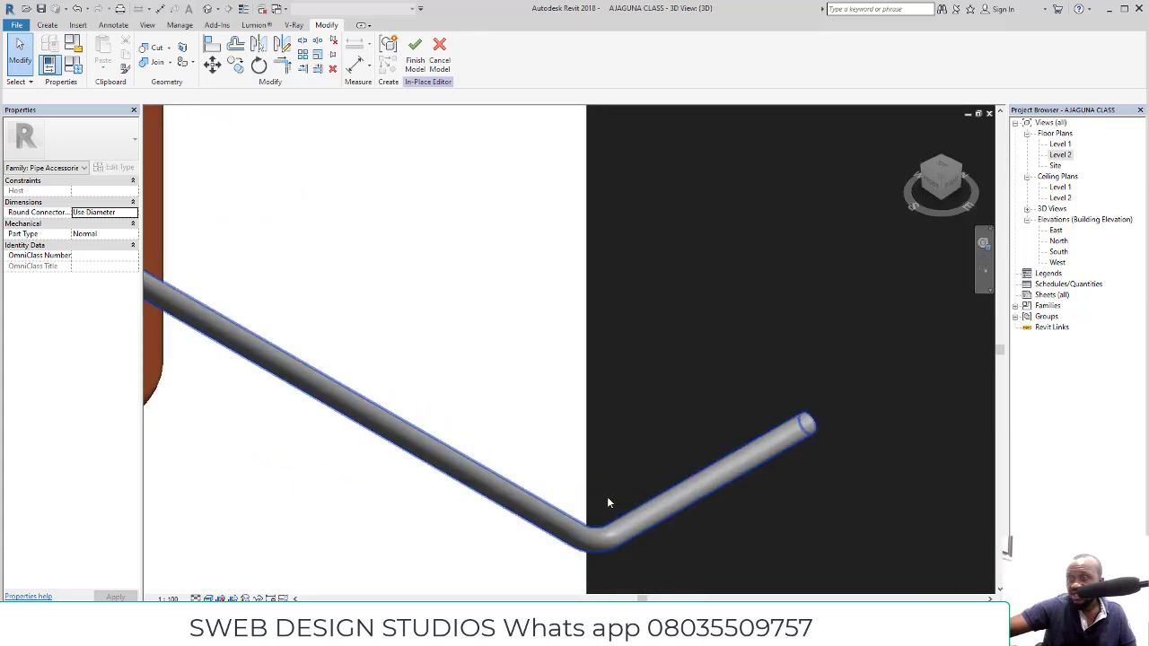
{"action": "scroll", "coordinate": [594, 546], "scroll_direction": "down", "scroll_amount": 3}
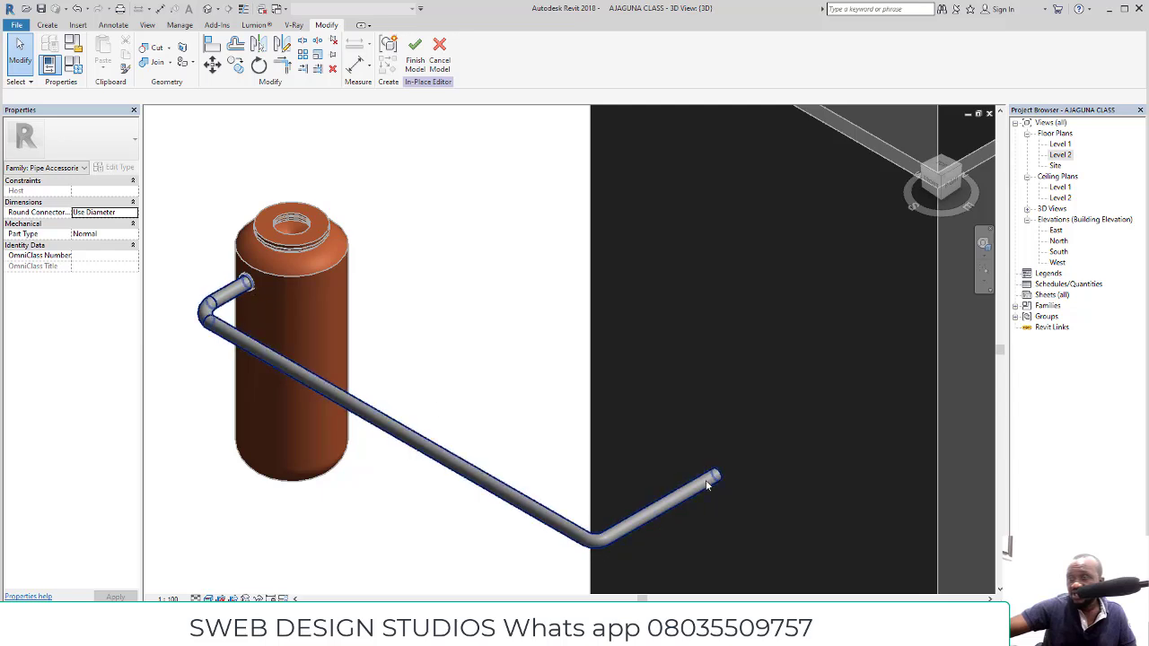
Finish the in-place pipe model with the tank and the walled box in view
{"action": "scroll", "coordinate": [345, 425], "scroll_direction": "down", "scroll_amount": 2}
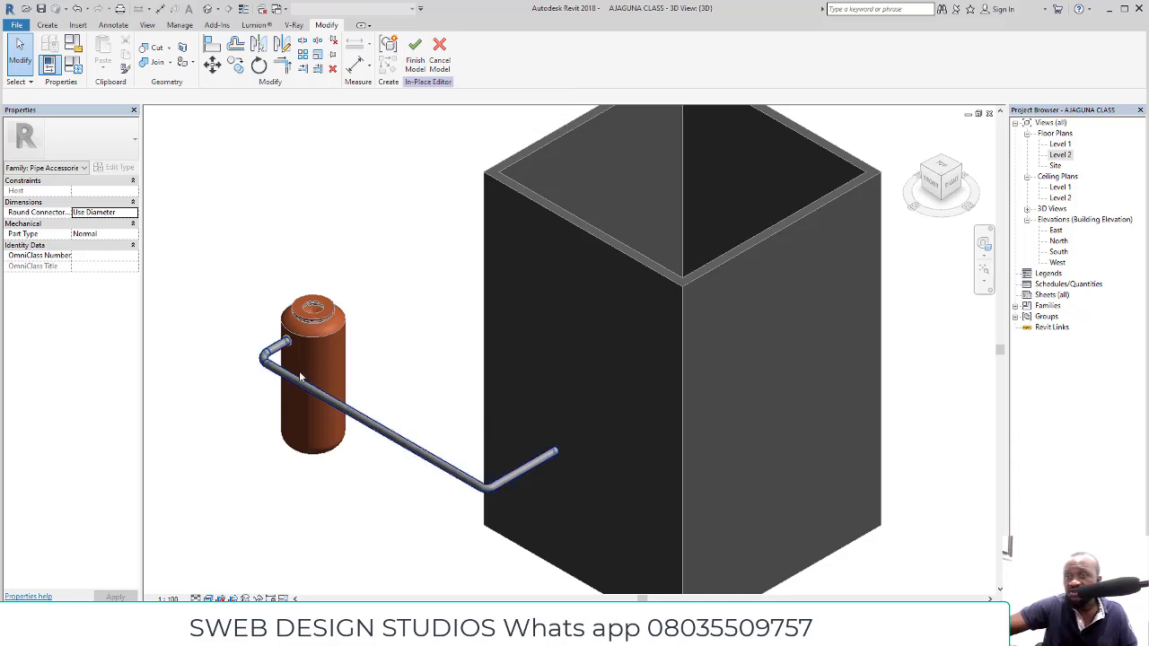
{"action": "left_click", "coordinate": [415, 52]}
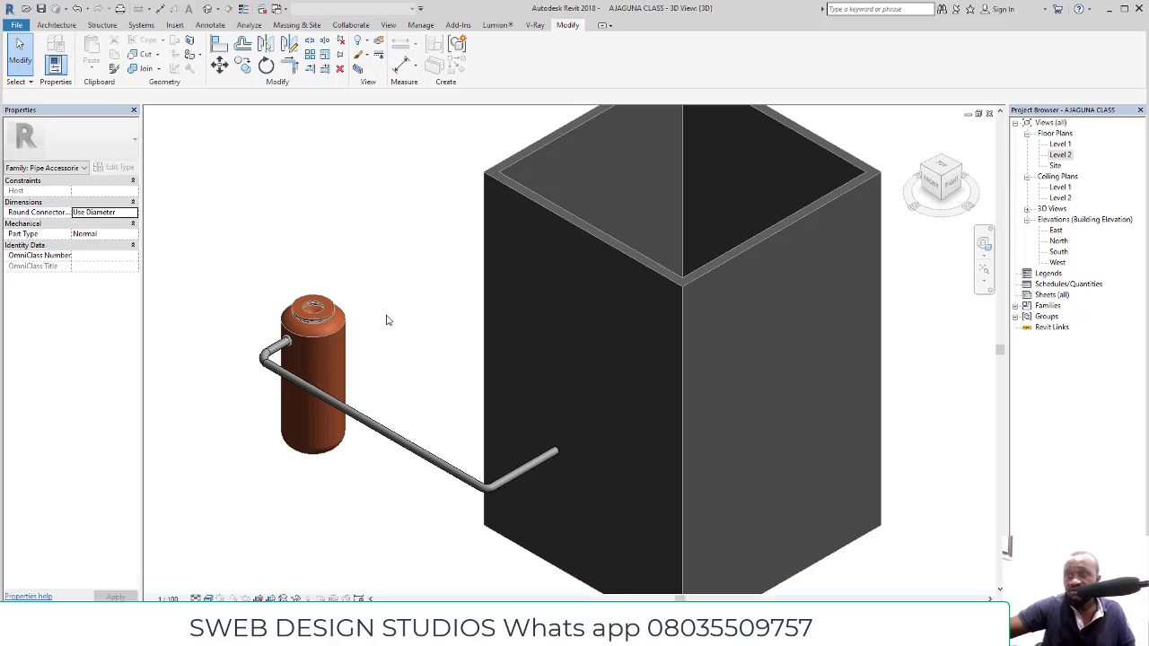